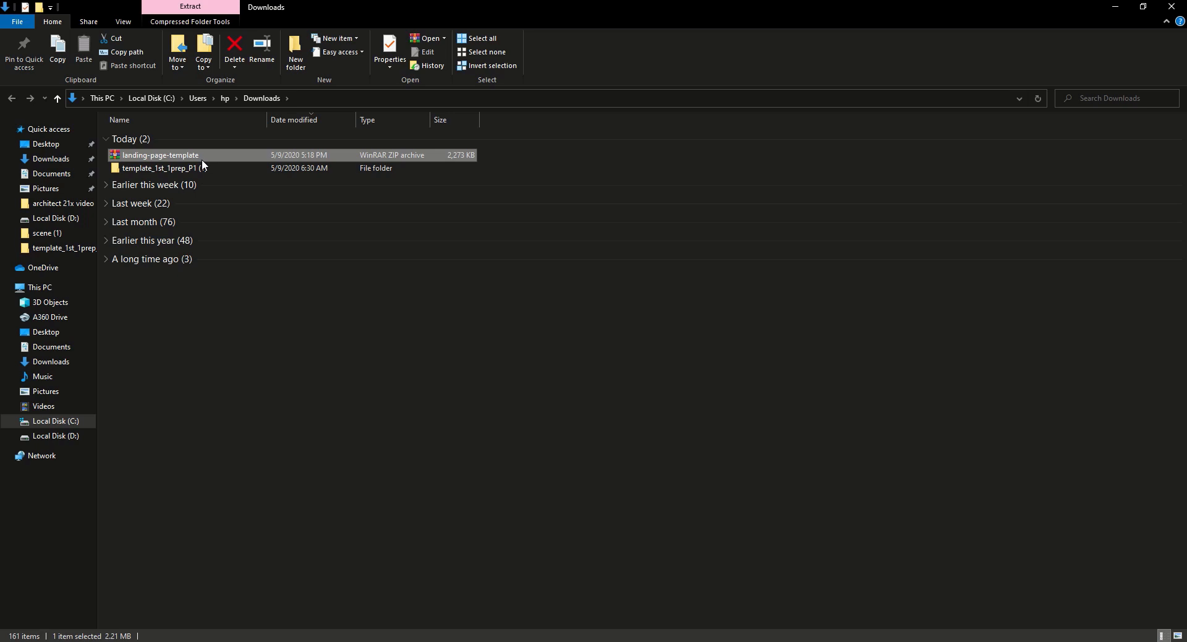
Create a desktop shortcut to the landing-page-template archive in the Downloads folder.
{"action": "scroll", "coordinate": [206, 158], "scroll_direction": "up", "scroll_amount": 1}
{"action": "scroll", "coordinate": [206, 158], "scroll_direction": "up", "scroll_amount": 4}
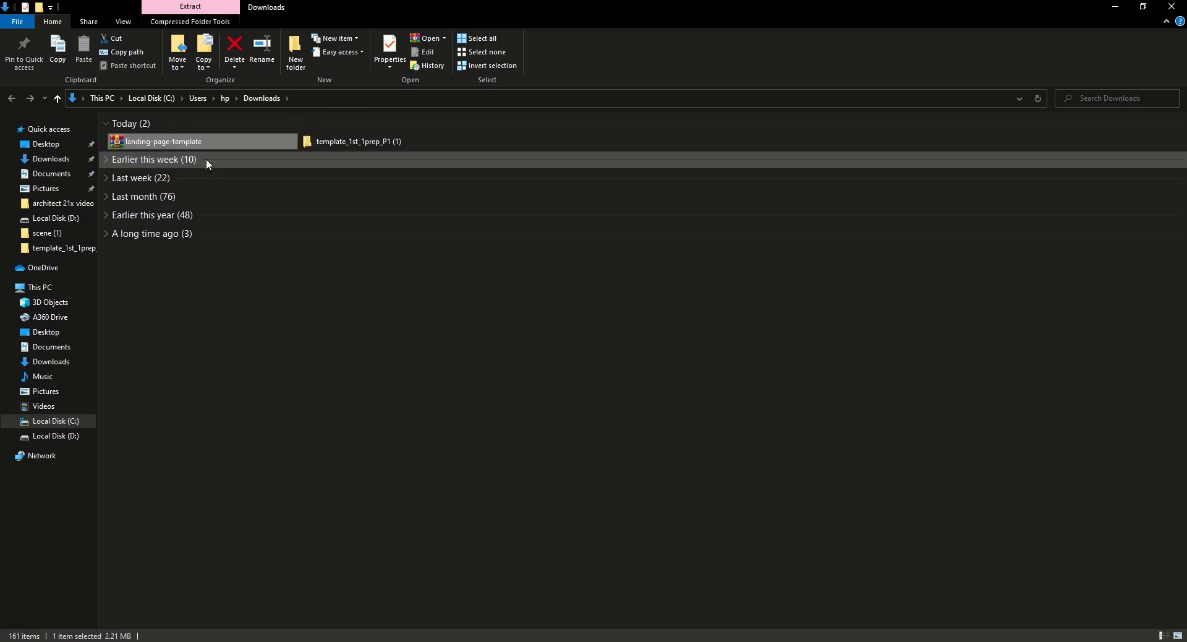
{"action": "scroll", "coordinate": [206, 185], "scroll_direction": "up", "scroll_amount": 1}
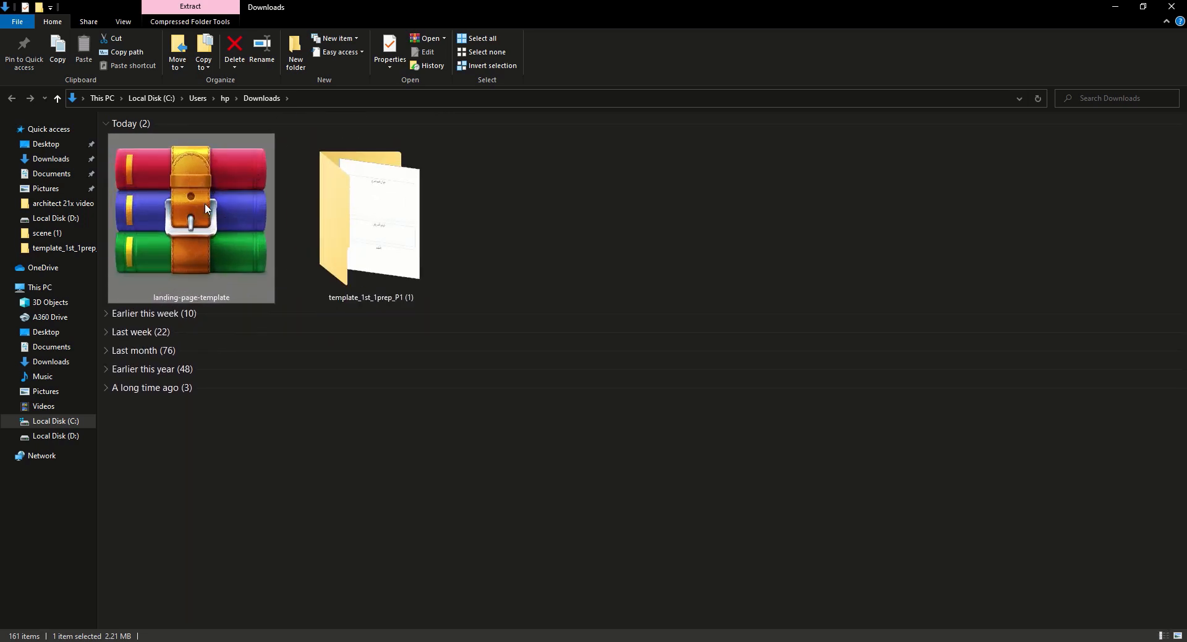
{"action": "right_click", "coordinate": [206, 203]}
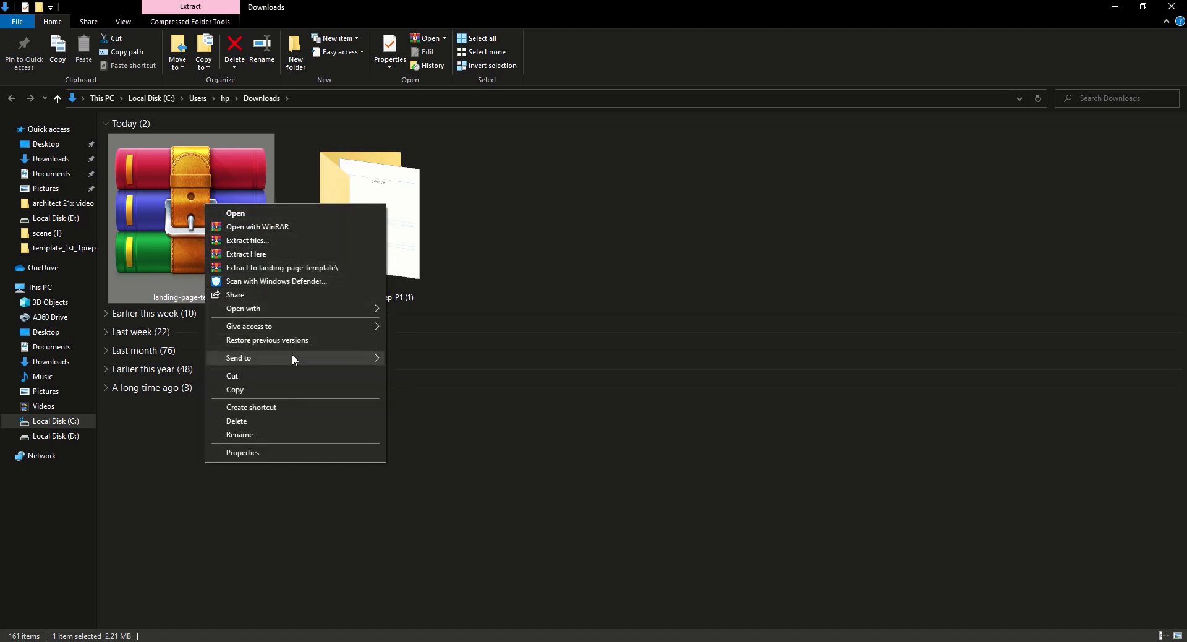
{"action": "mouse_move", "coordinate": [291, 356]}
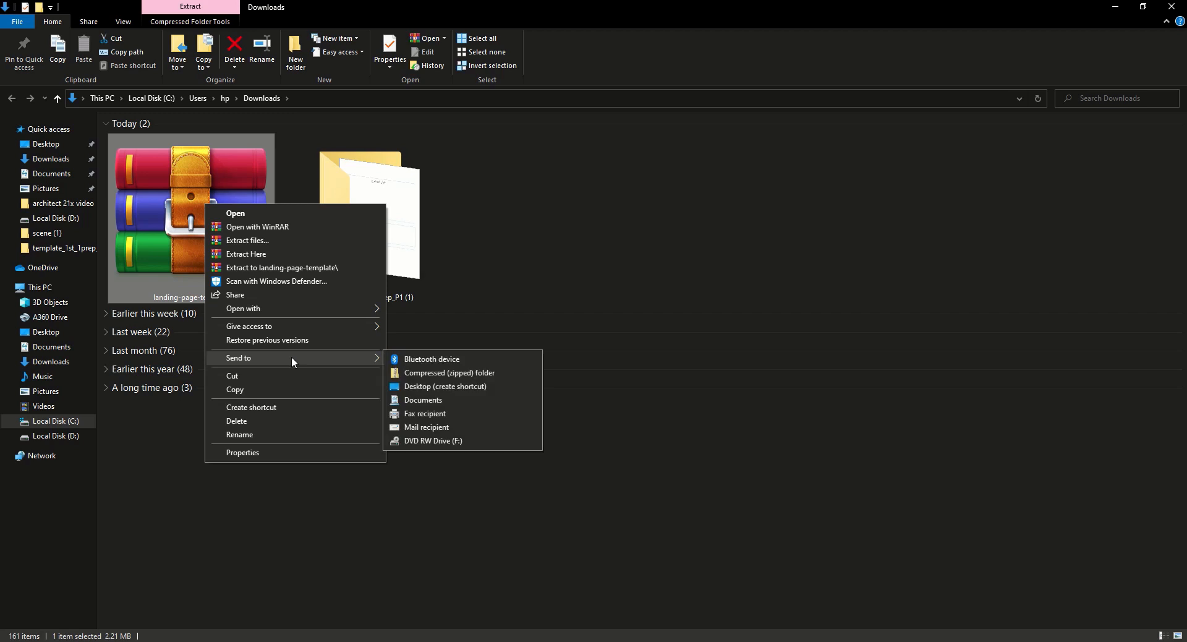
{"action": "left_click", "coordinate": [408, 386]}
Extract the landing-page-template archive from its desktop shortcut into its own folder, and again with Extract Here.
{"action": "left_click", "coordinate": [1115, 6]}
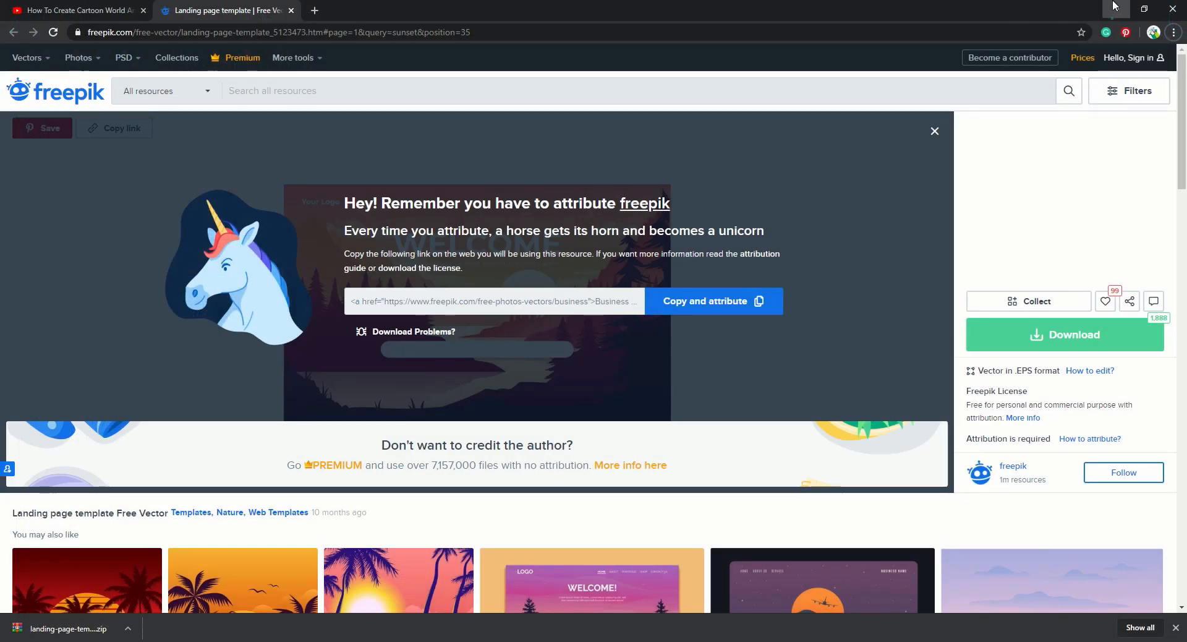
{"action": "left_click", "coordinate": [1115, 7]}
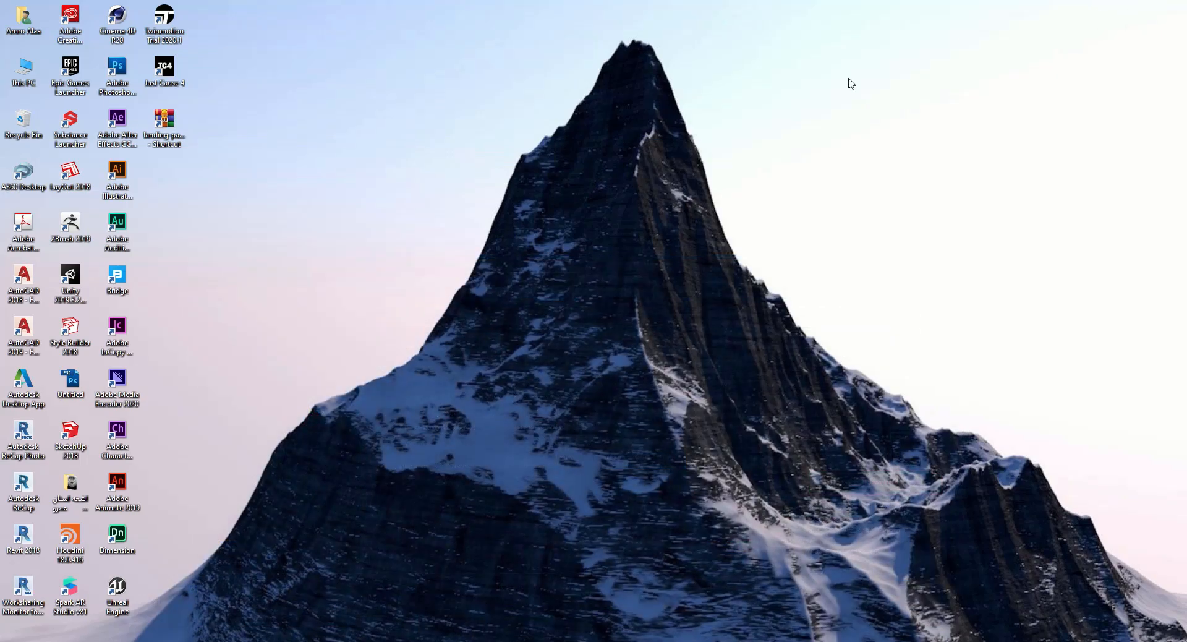
{"action": "right_click", "coordinate": [164, 123]}
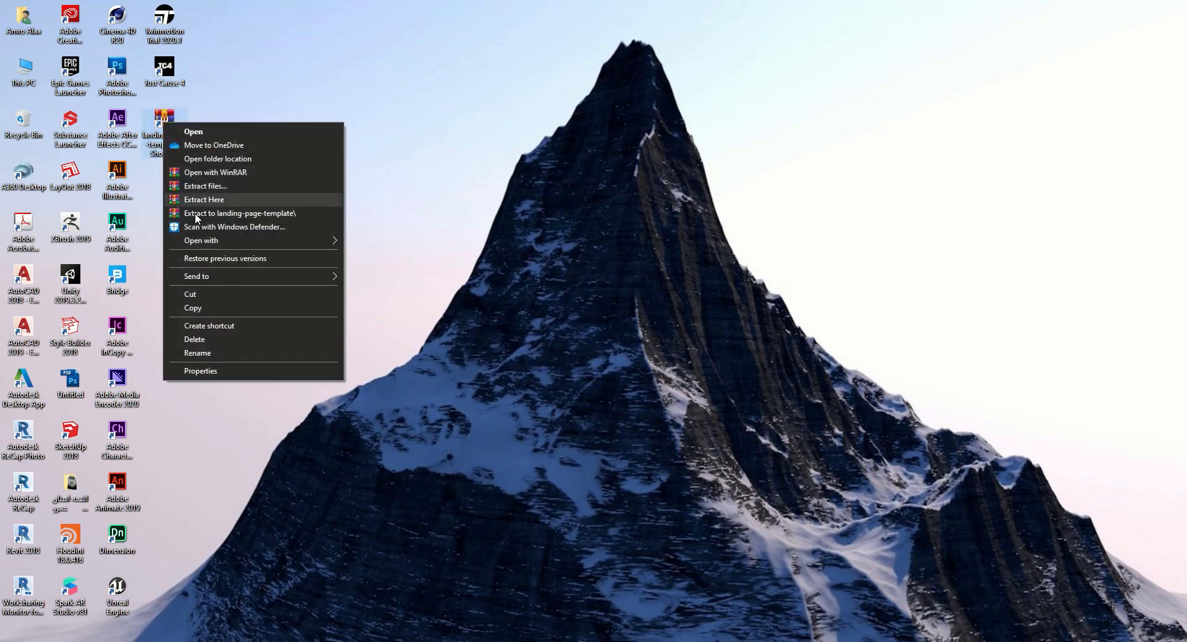
{"action": "left_click", "coordinate": [216, 213]}
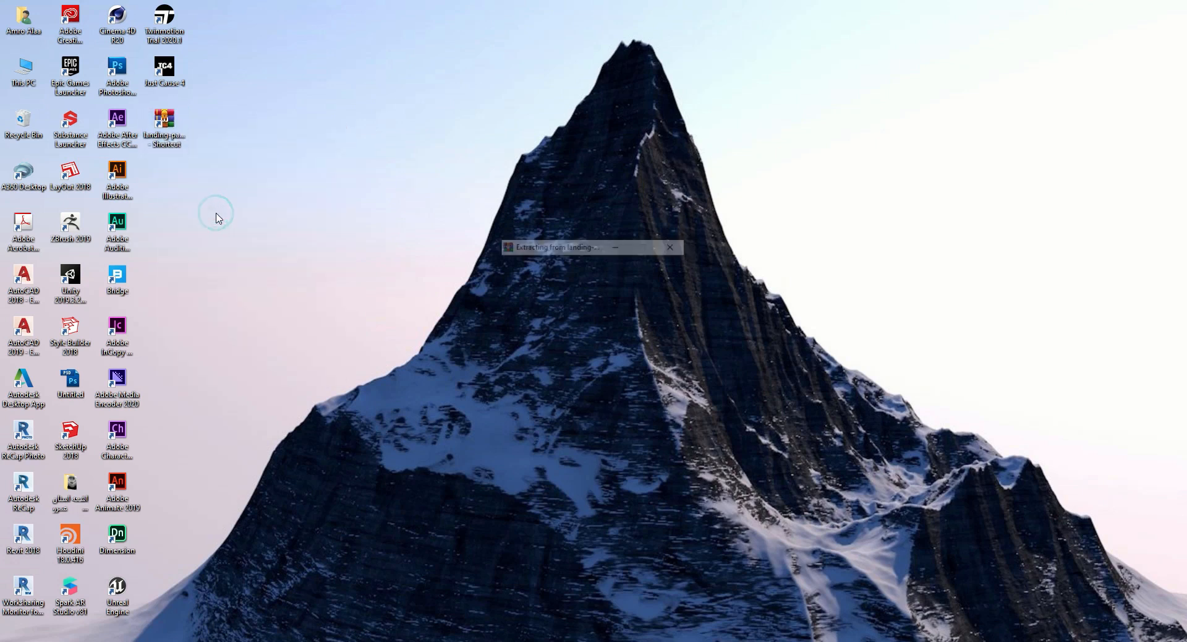
{"action": "right_click", "coordinate": [178, 124]}
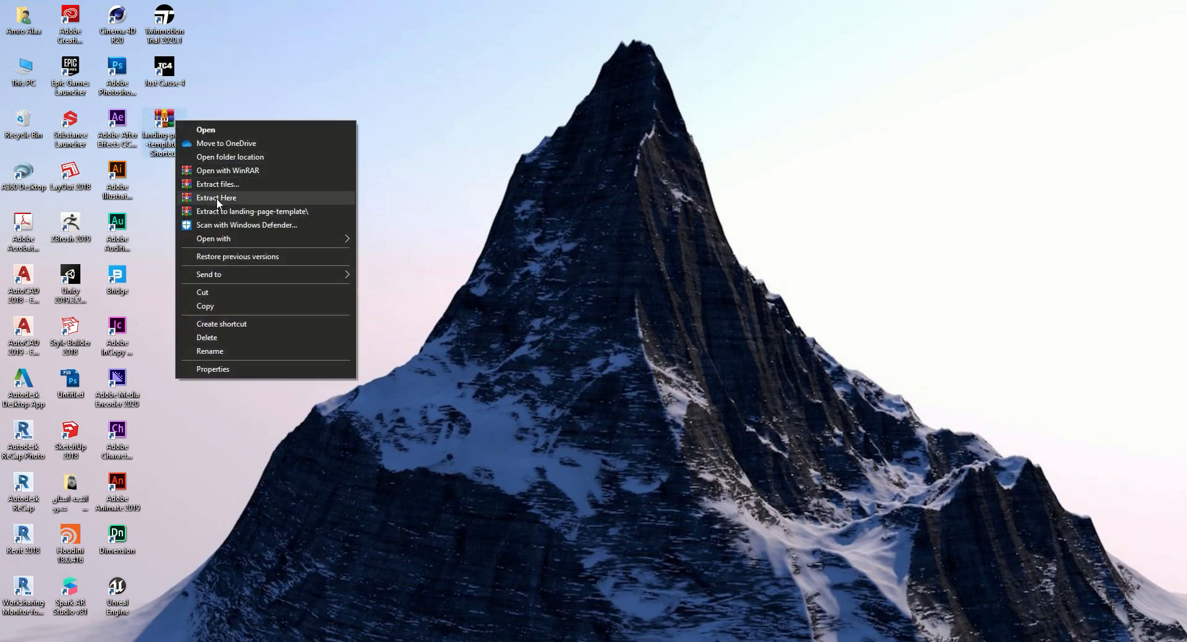
{"action": "left_click", "coordinate": [216, 199]}
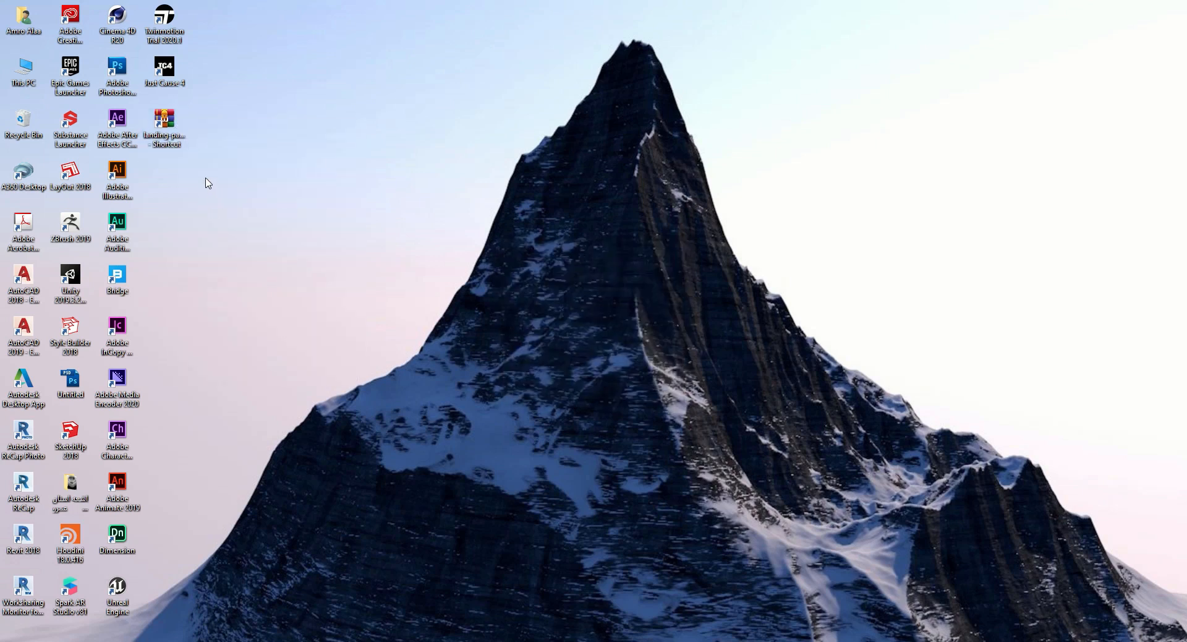
Refresh the desktop to check for the extracted files.
{"action": "right_click", "coordinate": [276, 174]}
{"action": "left_click", "coordinate": [318, 210]}
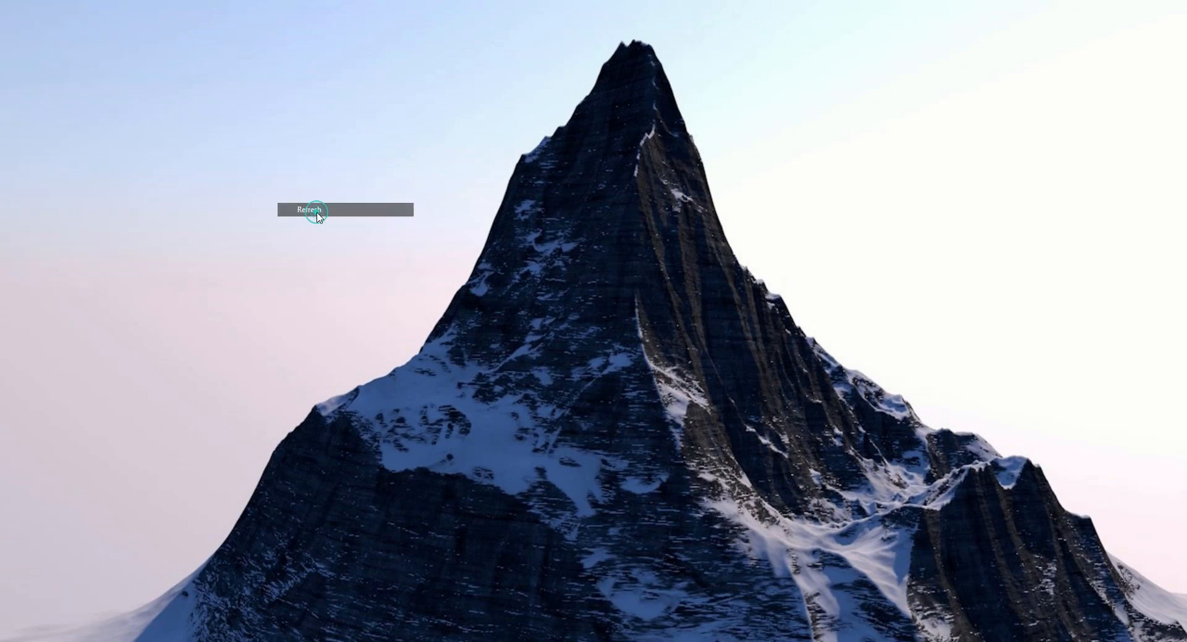
{"action": "right_click", "coordinate": [256, 188]}
{"action": "left_click", "coordinate": [279, 225]}
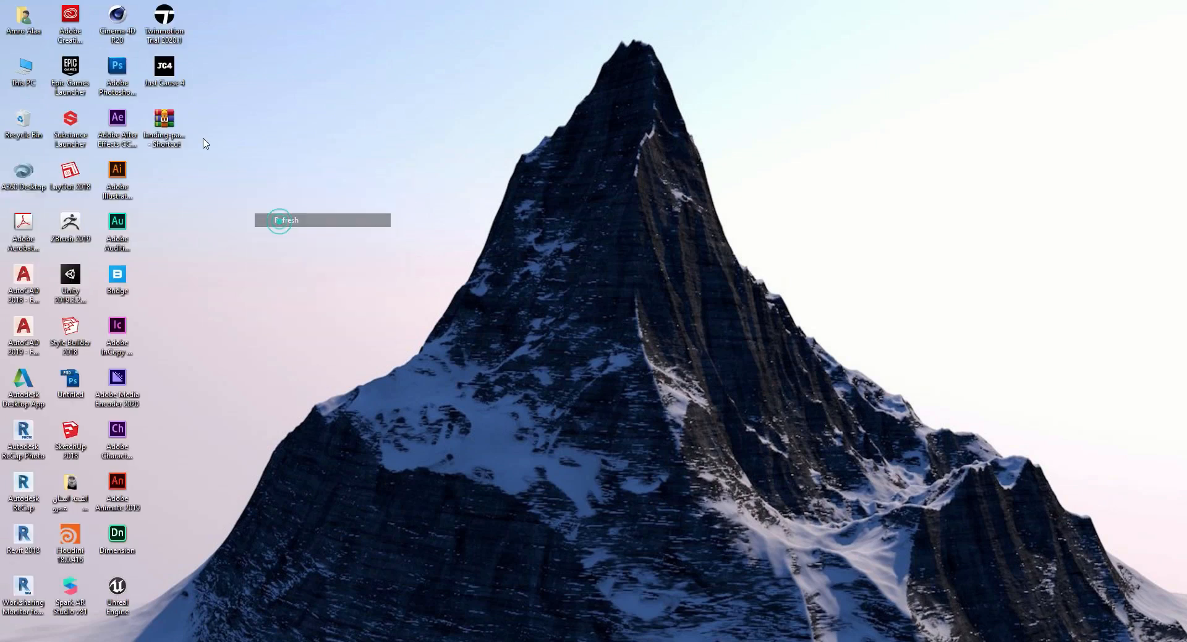
{"action": "left_click", "coordinate": [164, 127]}
Open the Illustrator file 2689215 from the landing-page-template folder in Downloads, dismissing the missing fonts notice.
{"action": "double_click", "coordinate": [23, 68]}
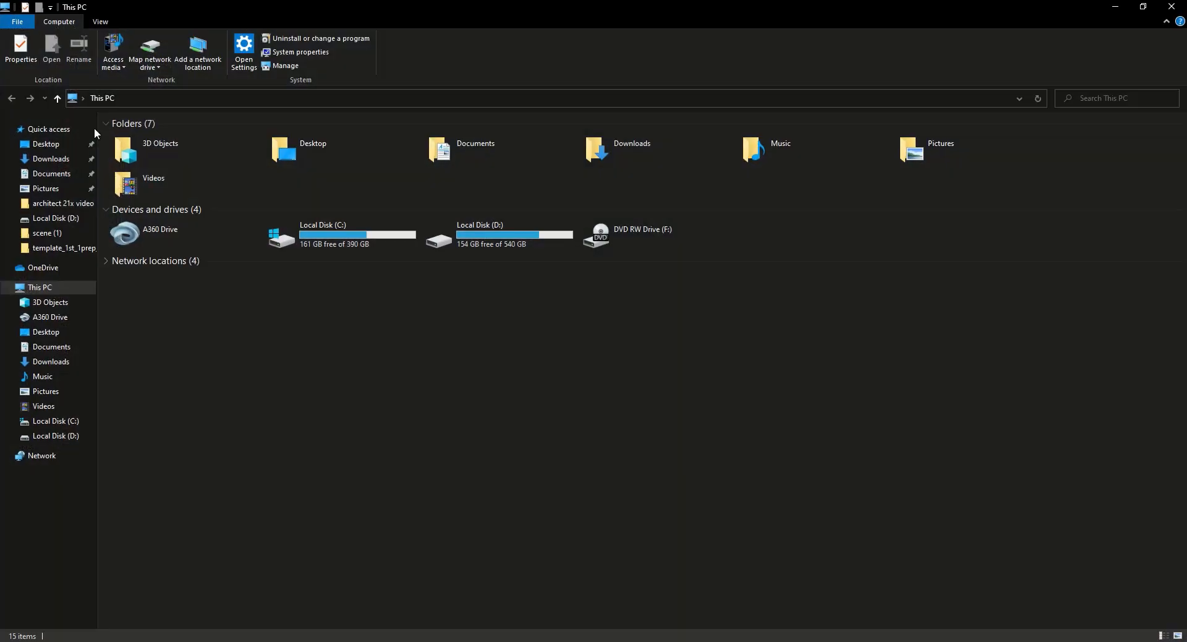
{"action": "left_click", "coordinate": [60, 362]}
{"action": "double_click", "coordinate": [176, 168]}
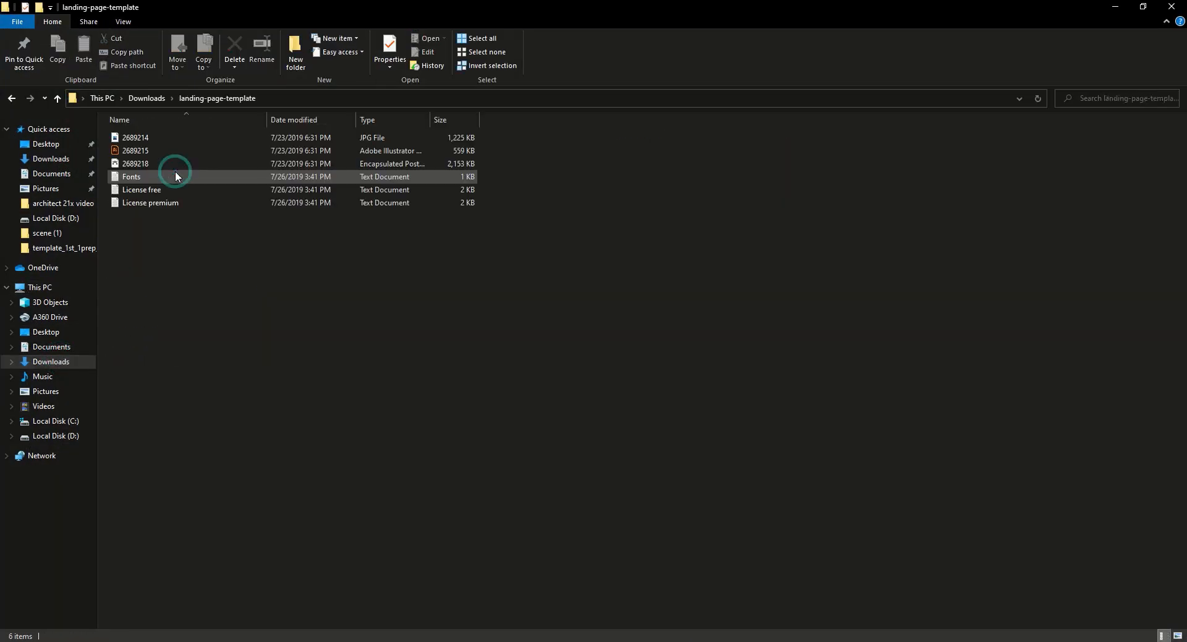
{"action": "double_click", "coordinate": [148, 151]}
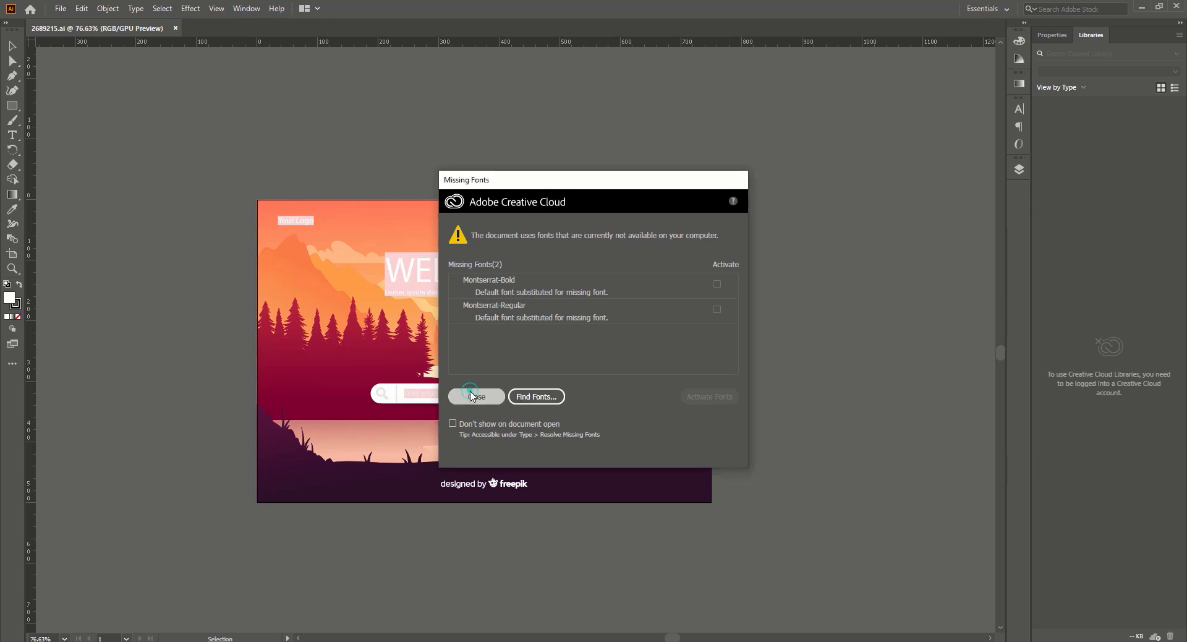
{"action": "left_click", "coordinate": [475, 396]}
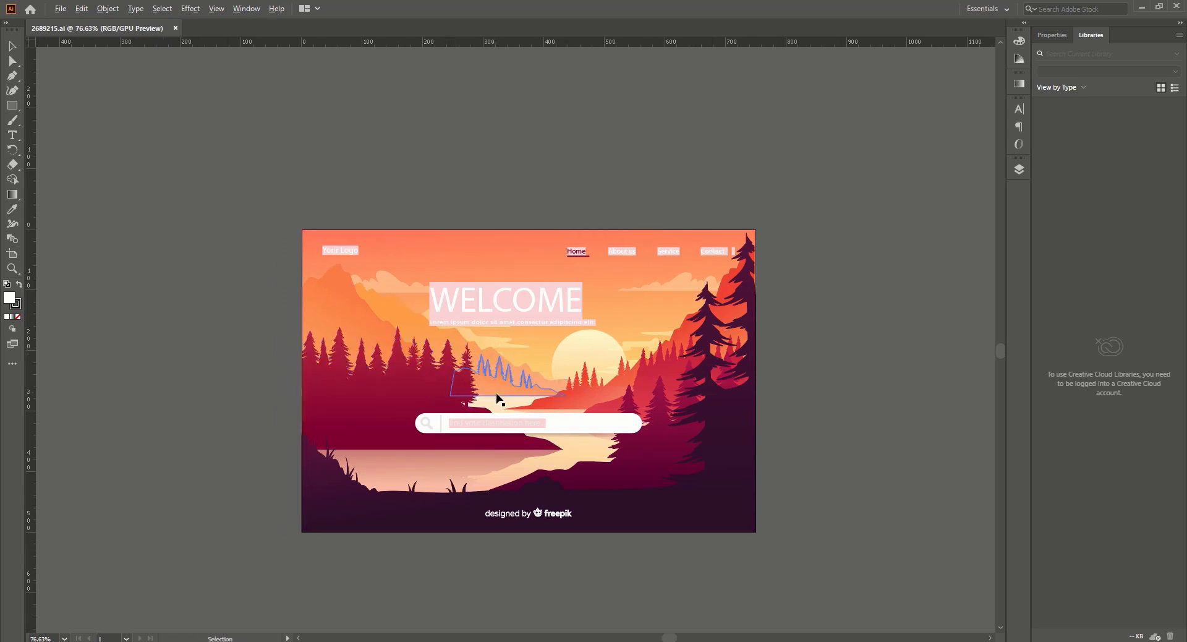
Show the document properties, dock Layers in a separate column and expand it beside the artwork.
{"action": "scroll", "coordinate": [485, 402], "scroll_direction": "up", "scroll_amount": 2}
{"action": "scroll", "coordinate": [727, 390], "scroll_direction": "down", "scroll_amount": 1}
{"action": "scroll", "coordinate": [727, 389], "scroll_direction": "up", "scroll_amount": 1}
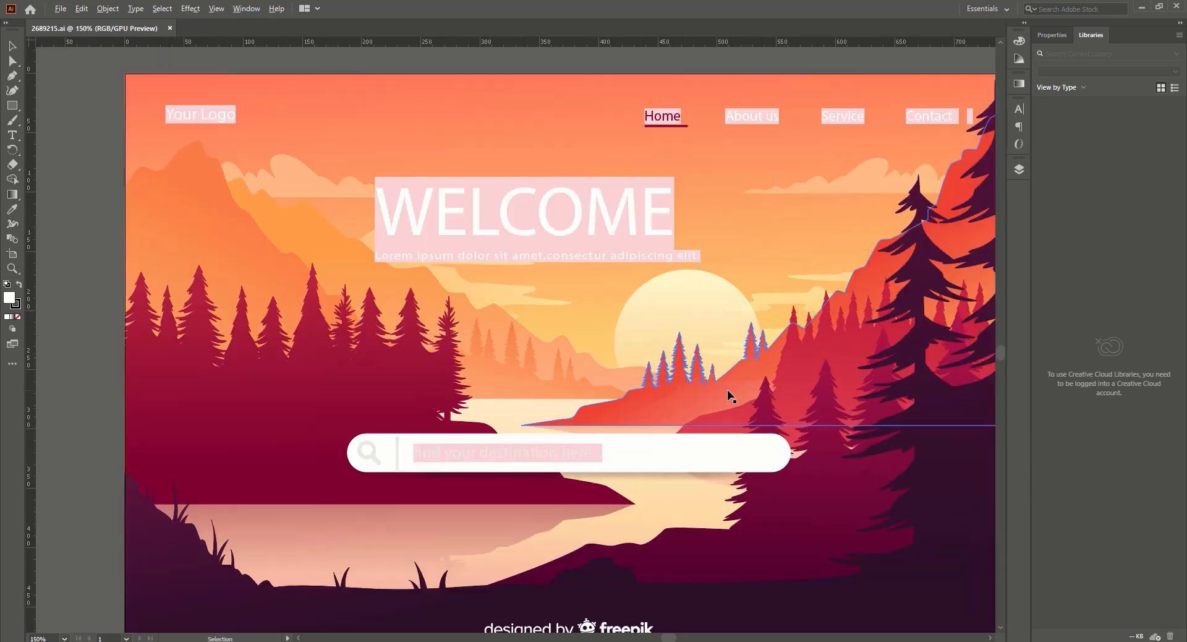
{"action": "scroll", "coordinate": [727, 390], "scroll_direction": "down", "scroll_amount": 1}
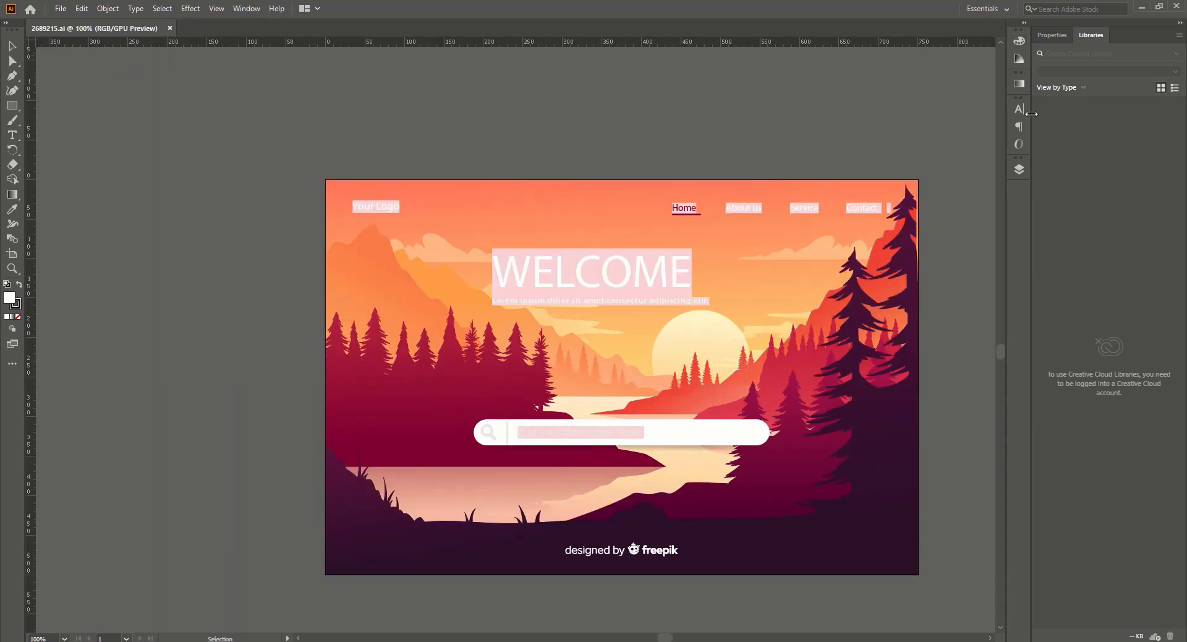
{"action": "left_click", "coordinate": [1053, 33]}
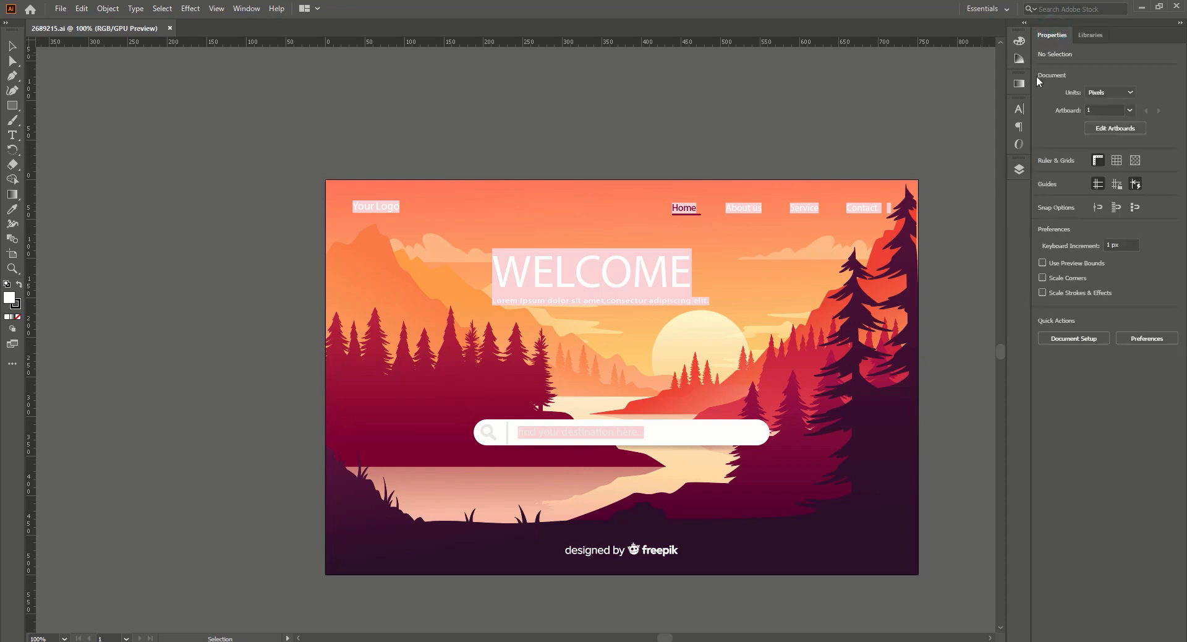
{"action": "left_click_drag", "start_coordinate": [1021, 176], "coordinate": [1002, 41]}
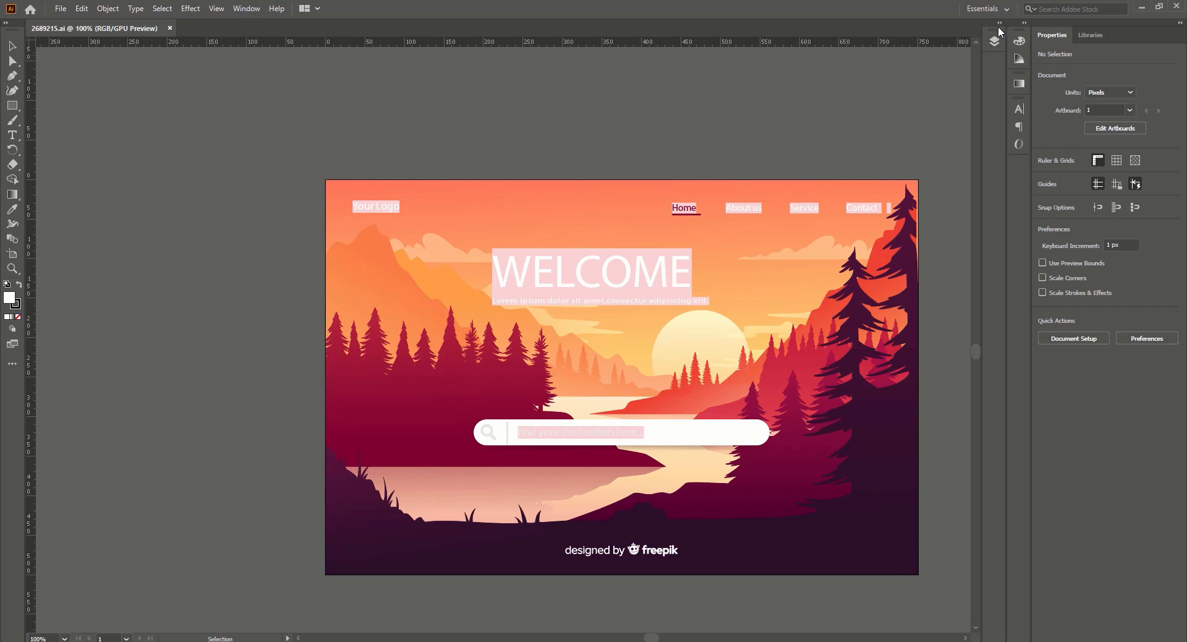
{"action": "left_click", "coordinate": [994, 41]}
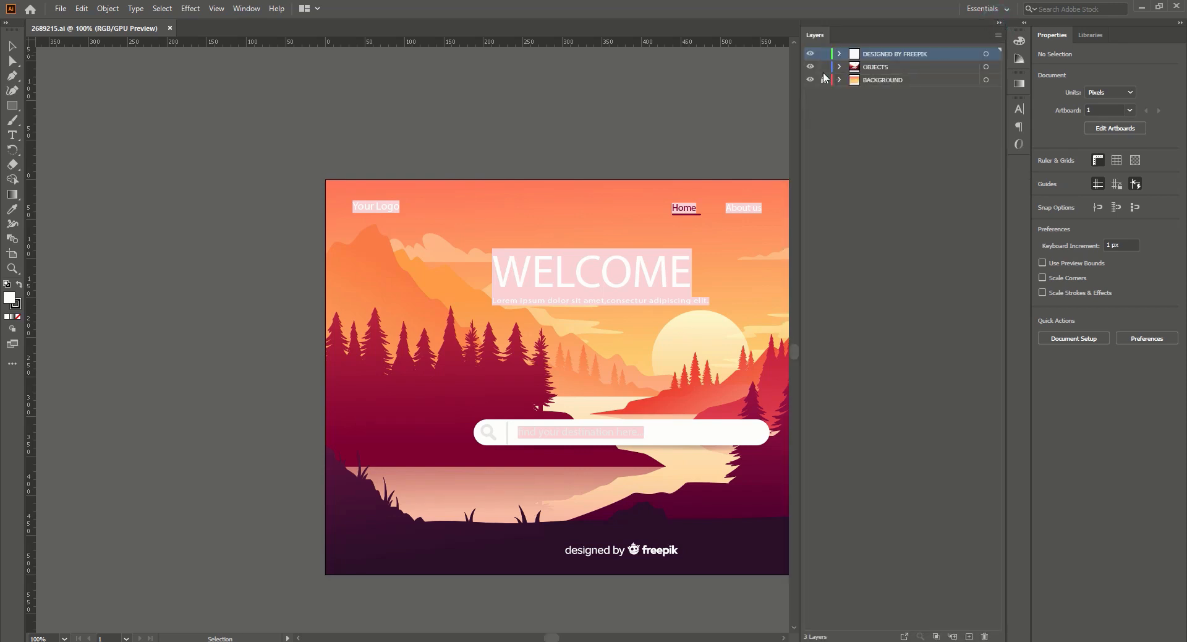
{"action": "mouse_move", "coordinate": [555, 640]}
{"action": "left_mouse_down"}
{"action": "mouse_move", "coordinate": [584, 640]}
{"action": "mouse_move", "coordinate": [563, 641]}
{"action": "left_mouse_up"}
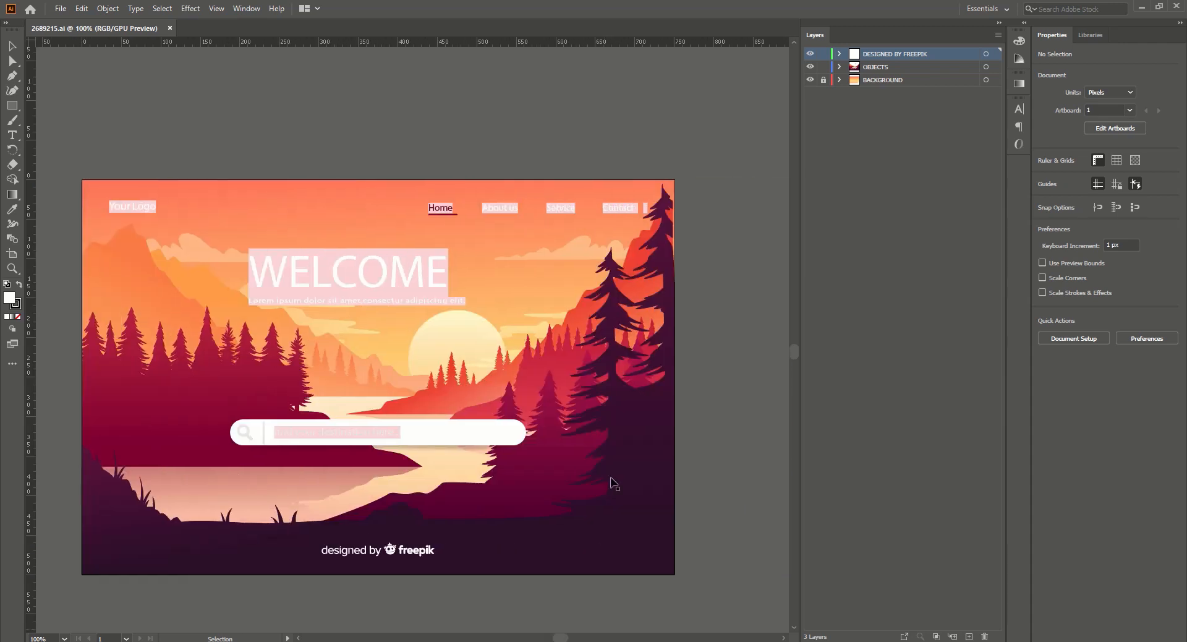
Expand the OBJECTS layer and its group, and hide the three subgroups holding the navigation text, WELCOME heading and search bar.
{"action": "left_click", "coordinate": [840, 68]}
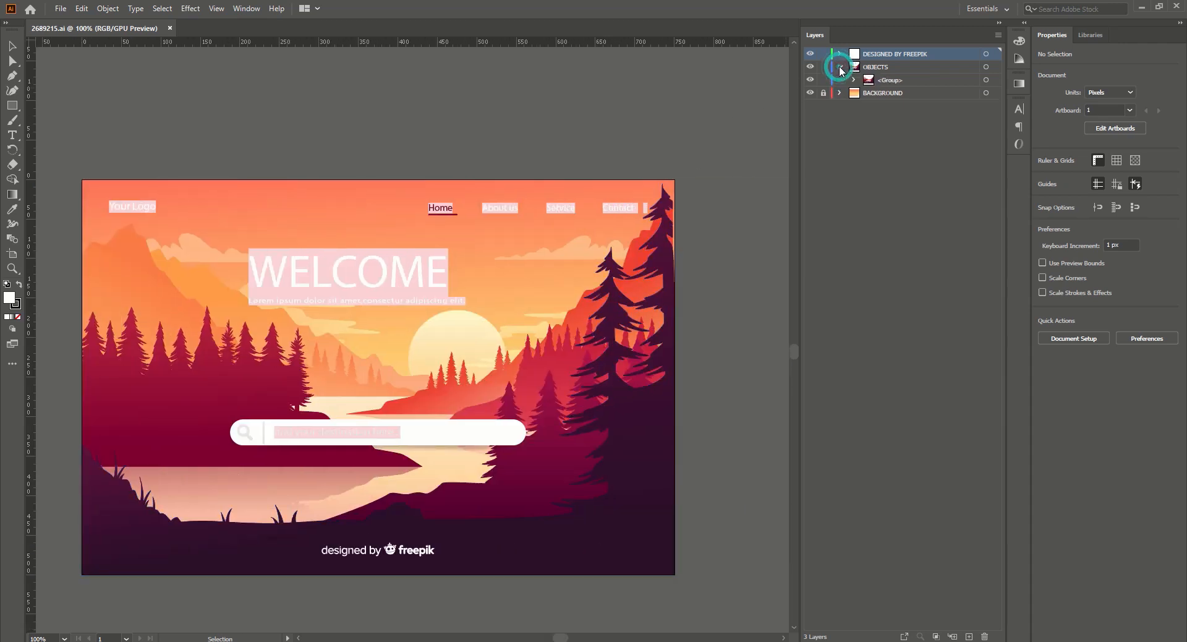
{"action": "left_click", "coordinate": [853, 80]}
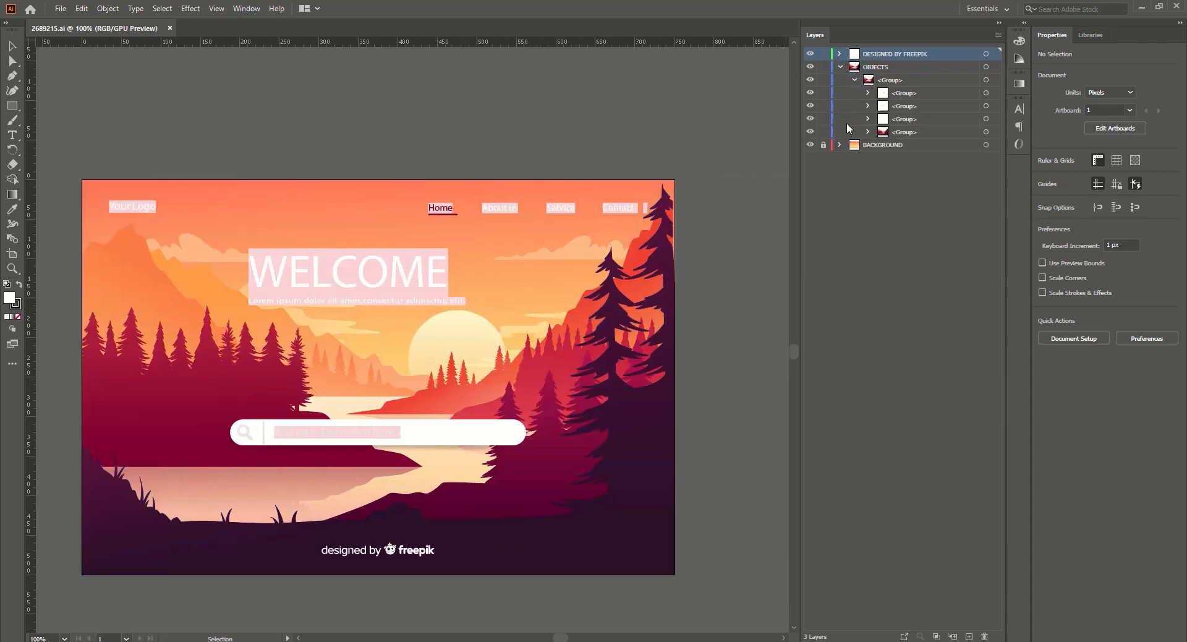
{"action": "left_click", "coordinate": [810, 92]}
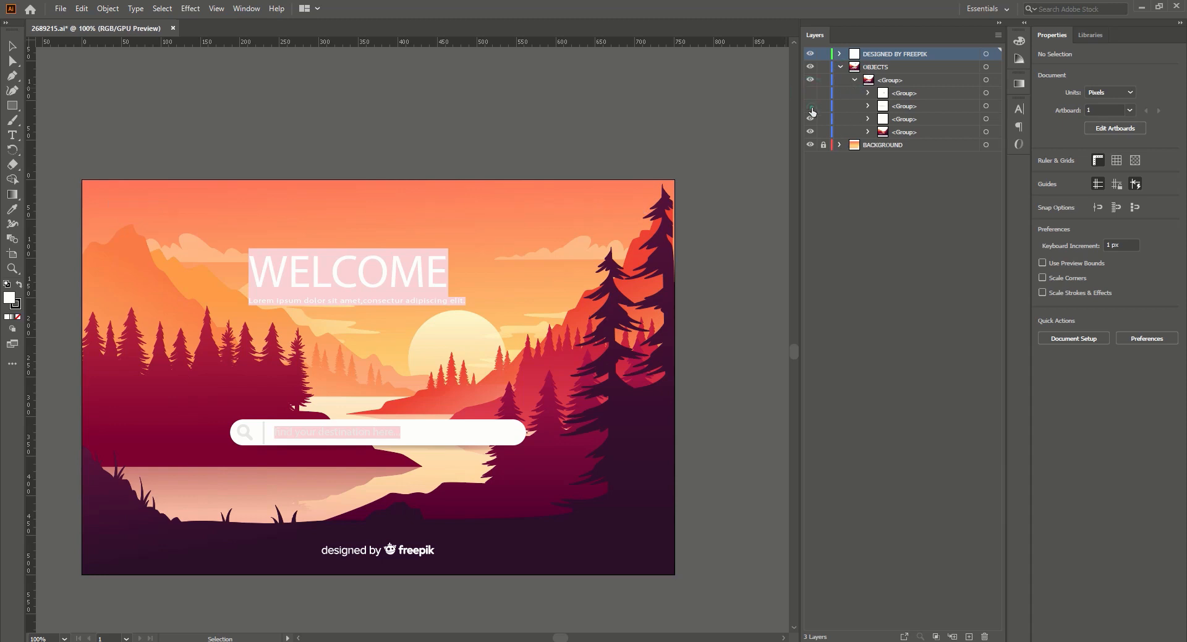
{"action": "left_click", "coordinate": [810, 106]}
{"action": "left_click", "coordinate": [810, 119]}
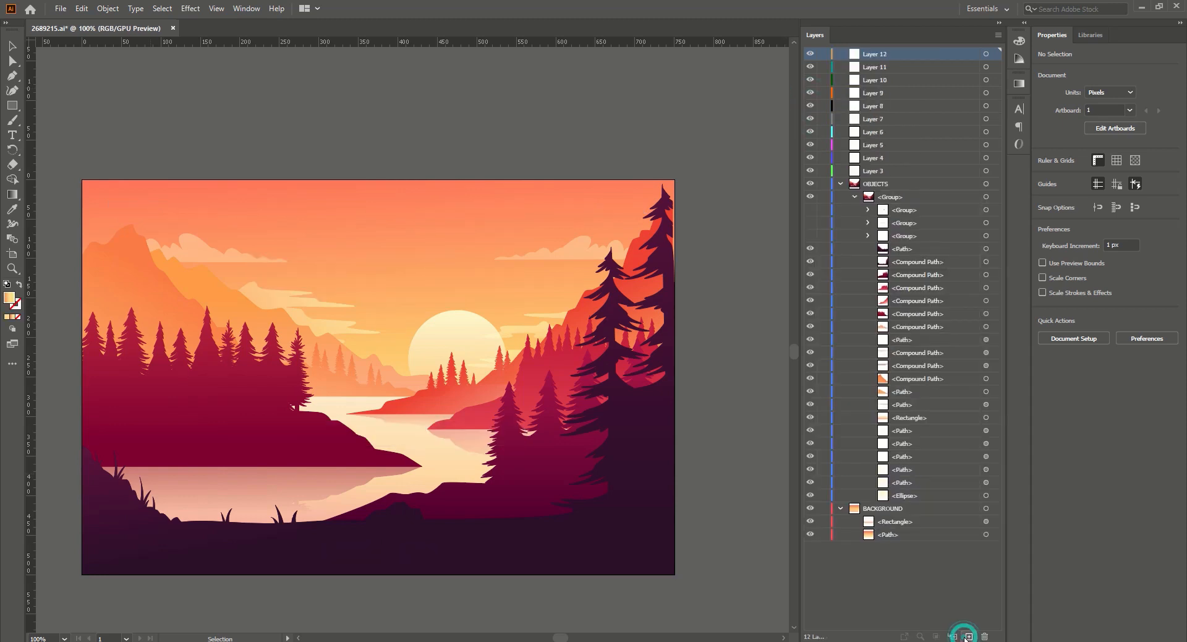
Add empty layers above the OBJECTS layer until the document has 16 layers in total.
{"action": "left_click", "coordinate": [968, 636]}
{"action": "left_click", "coordinate": [968, 636]}
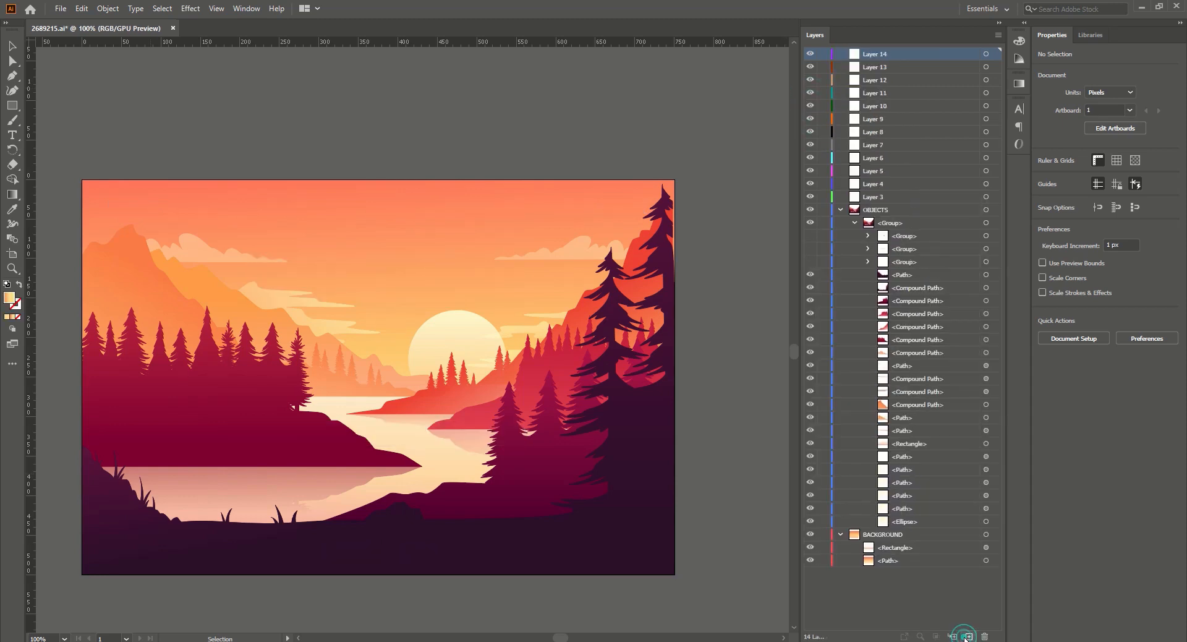
{"action": "left_click", "coordinate": [968, 636]}
{"action": "left_click", "coordinate": [968, 637]}
{"action": "left_click", "coordinate": [968, 636]}
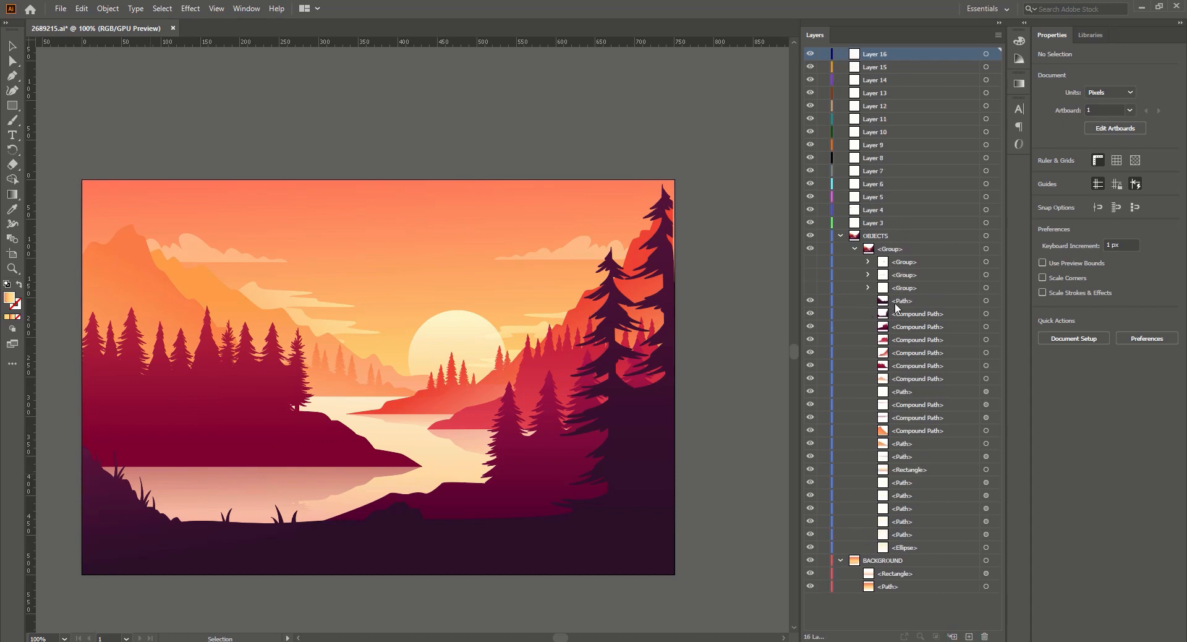
Move the topmost visible path from the OBJECTS group into Layer 16 and the compound path below it into Layer 15.
{"action": "left_click_drag", "start_coordinate": [897, 305], "coordinate": [873, 59]}
{"action": "left_click_drag", "start_coordinate": [901, 302], "coordinate": [902, 68]}
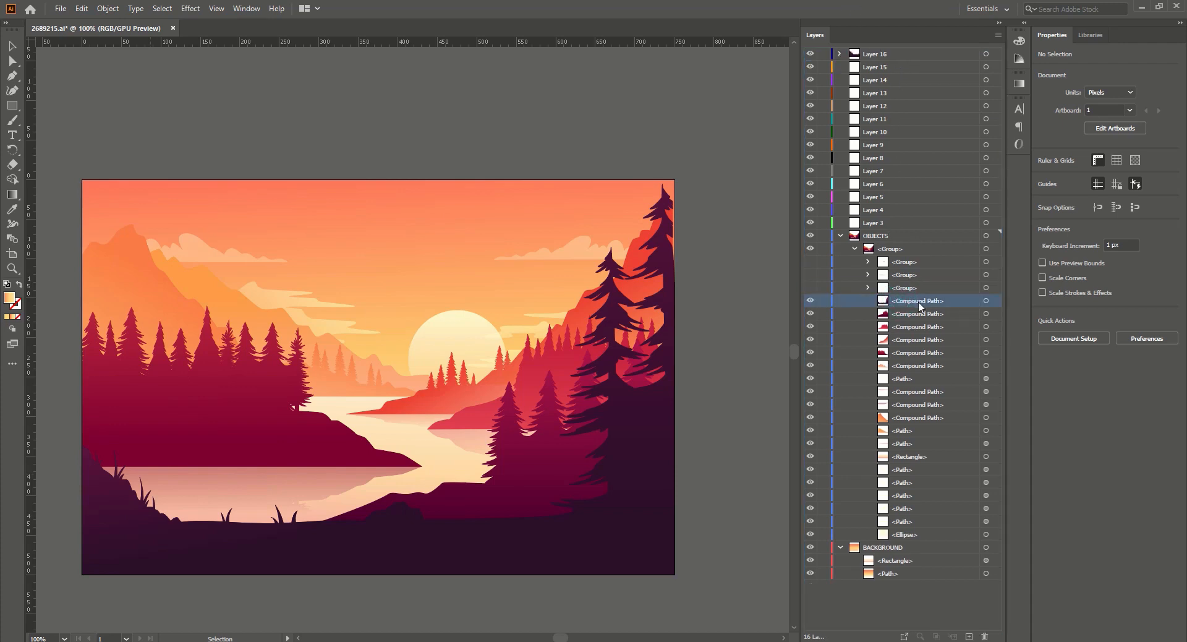
{"action": "left_click_drag", "start_coordinate": [920, 305], "coordinate": [875, 69]}
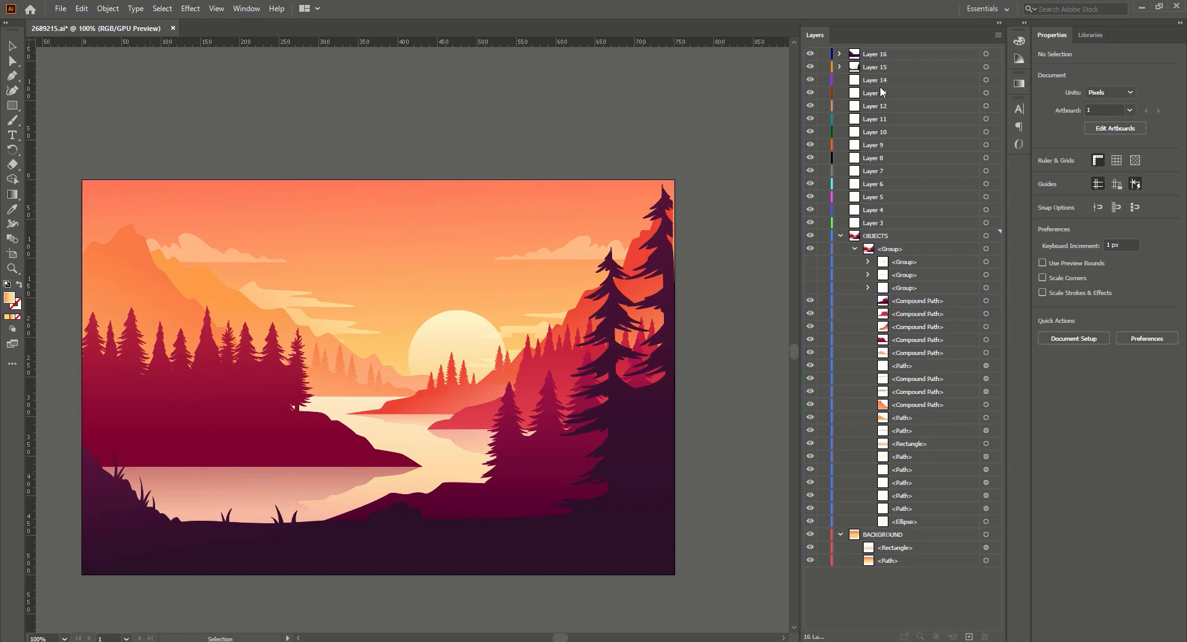
Move the next four compound paths from the OBJECTS group, in stacking order, into Layers 14, 13, 12 and 11.
{"action": "left_click_drag", "start_coordinate": [908, 305], "coordinate": [858, 84]}
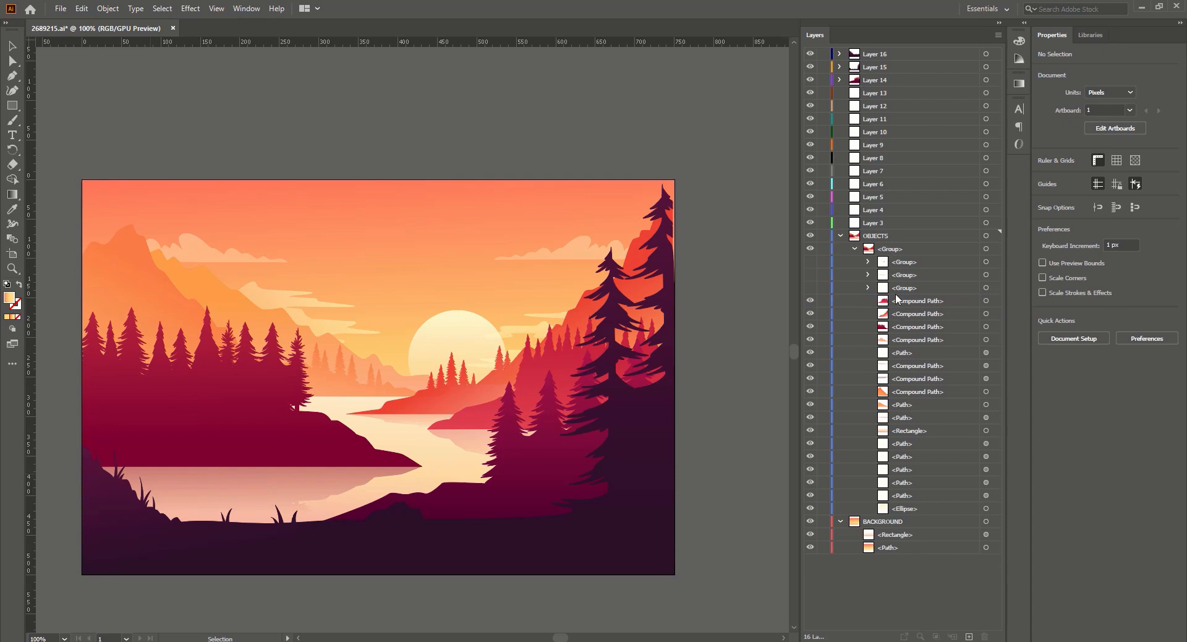
{"action": "left_click_drag", "start_coordinate": [895, 305], "coordinate": [872, 99]}
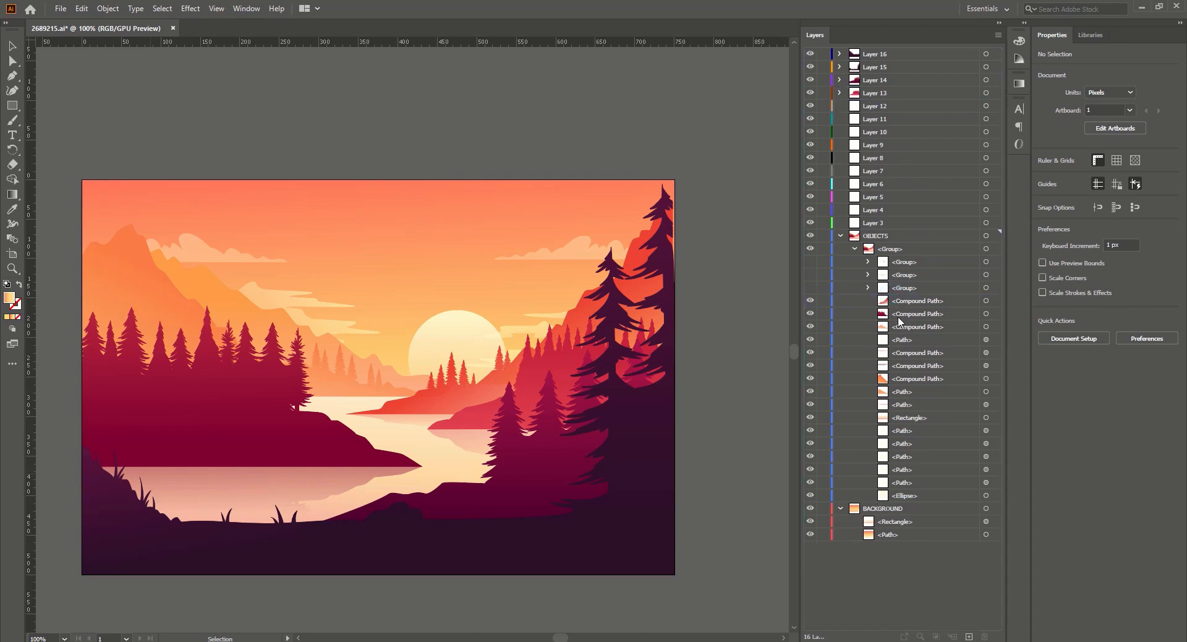
{"action": "left_click_drag", "start_coordinate": [895, 302], "coordinate": [866, 110]}
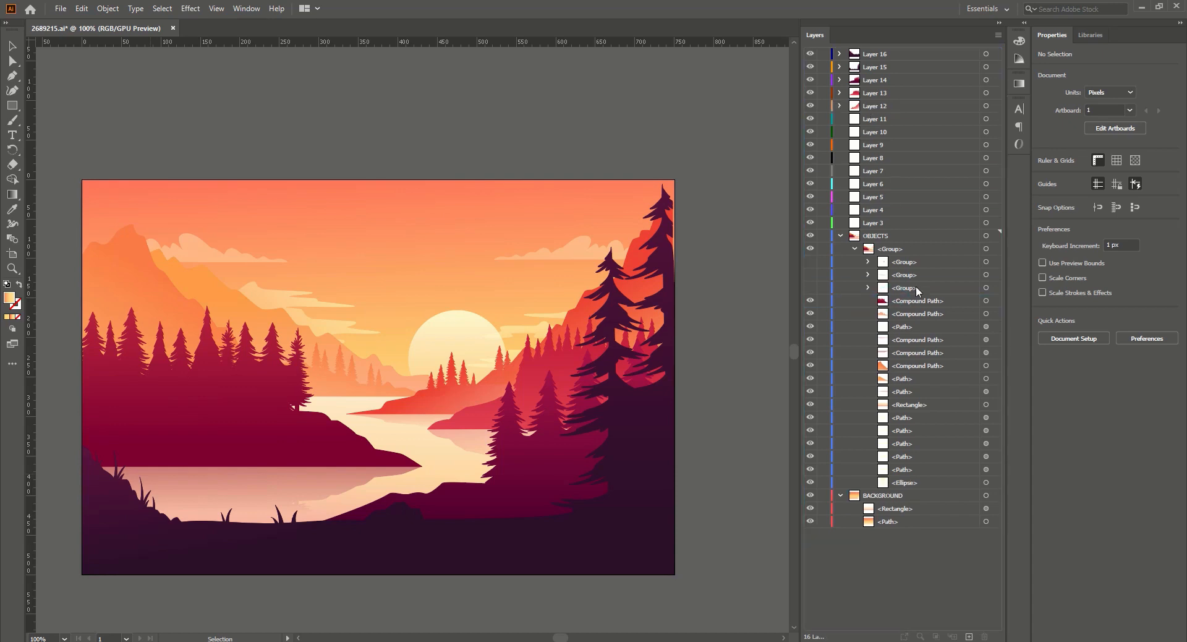
{"action": "left_click", "coordinate": [915, 301]}
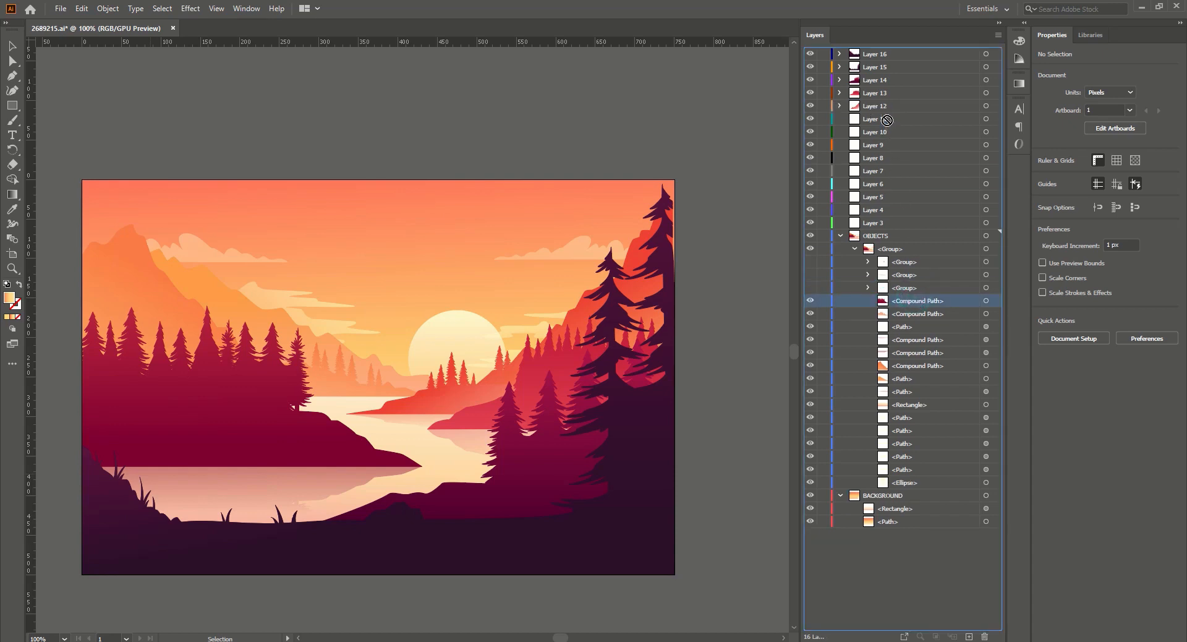
{"action": "left_click_drag", "start_coordinate": [889, 124], "coordinate": [889, 122]}
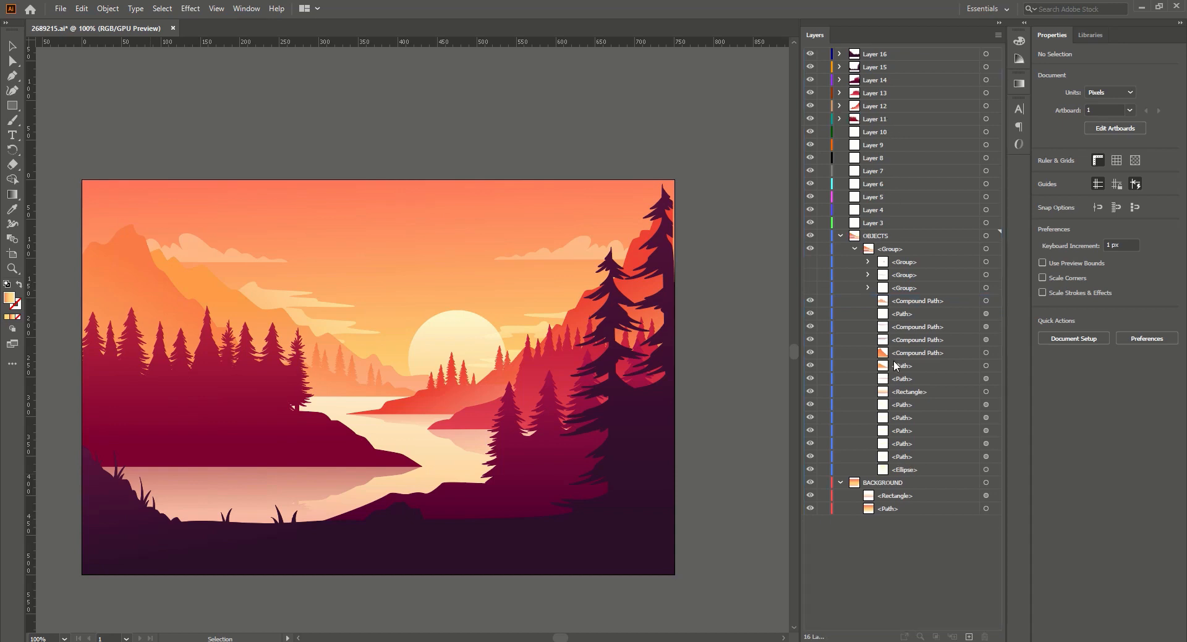
Move the topmost visible compound path from the OBJECTS group into Layer 10 and check the contents of Layer 11.
{"action": "left_click", "coordinate": [897, 328]}
{"action": "left_click", "coordinate": [897, 303]}
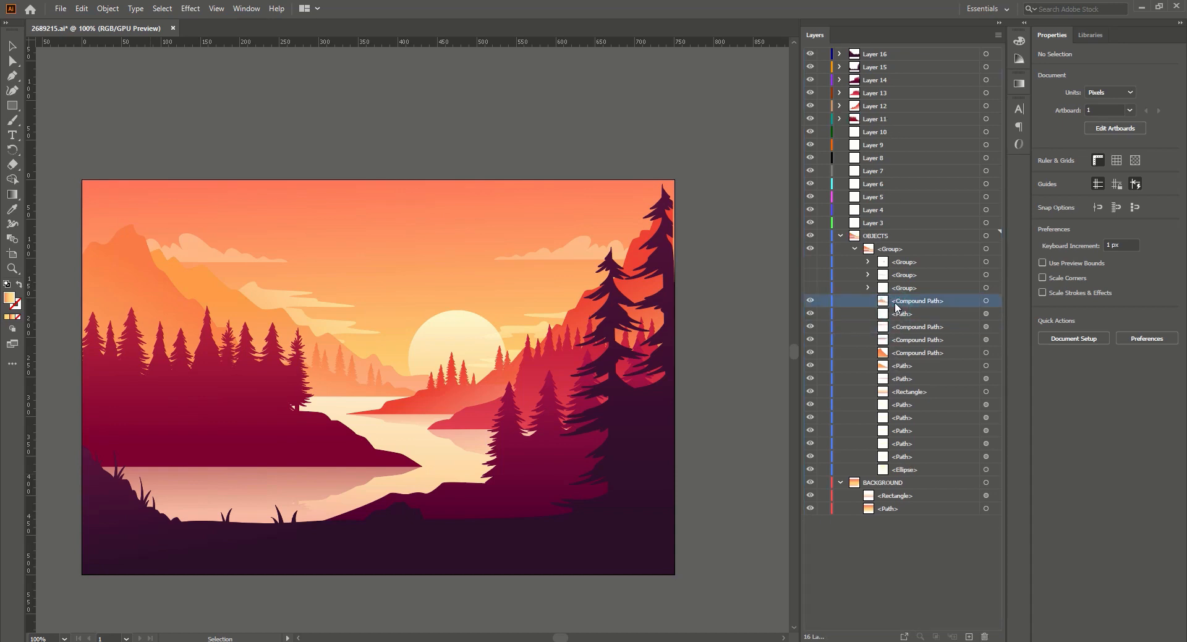
{"action": "left_click_drag", "start_coordinate": [896, 306], "coordinate": [884, 133]}
{"action": "left_click", "coordinate": [839, 119]}
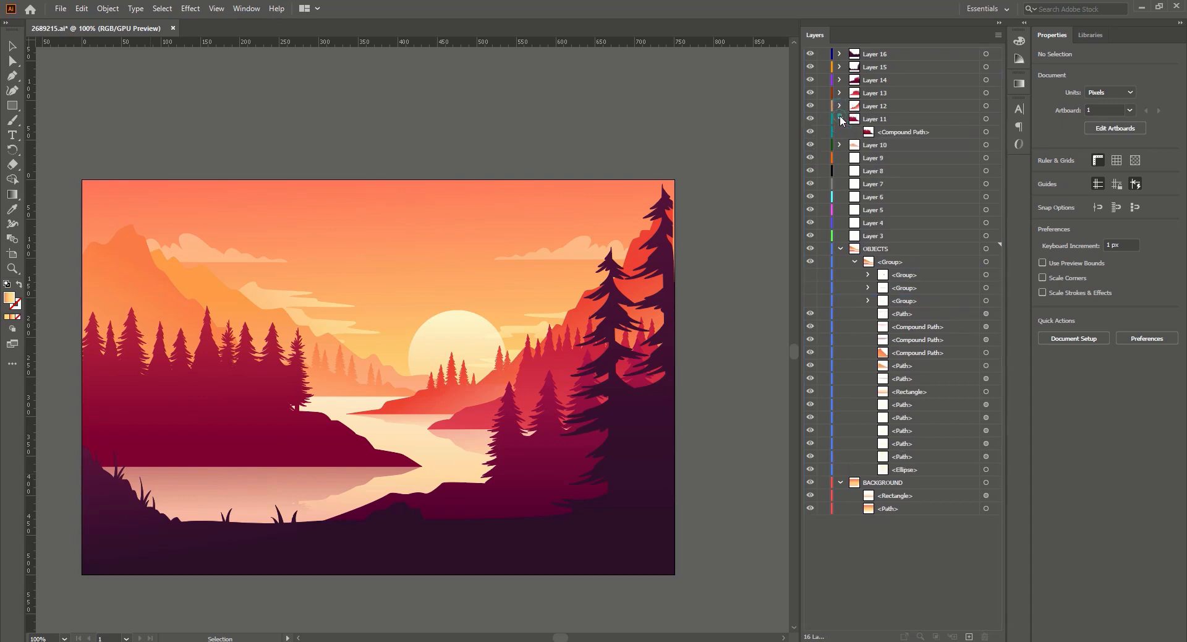
{"action": "left_click", "coordinate": [839, 119]}
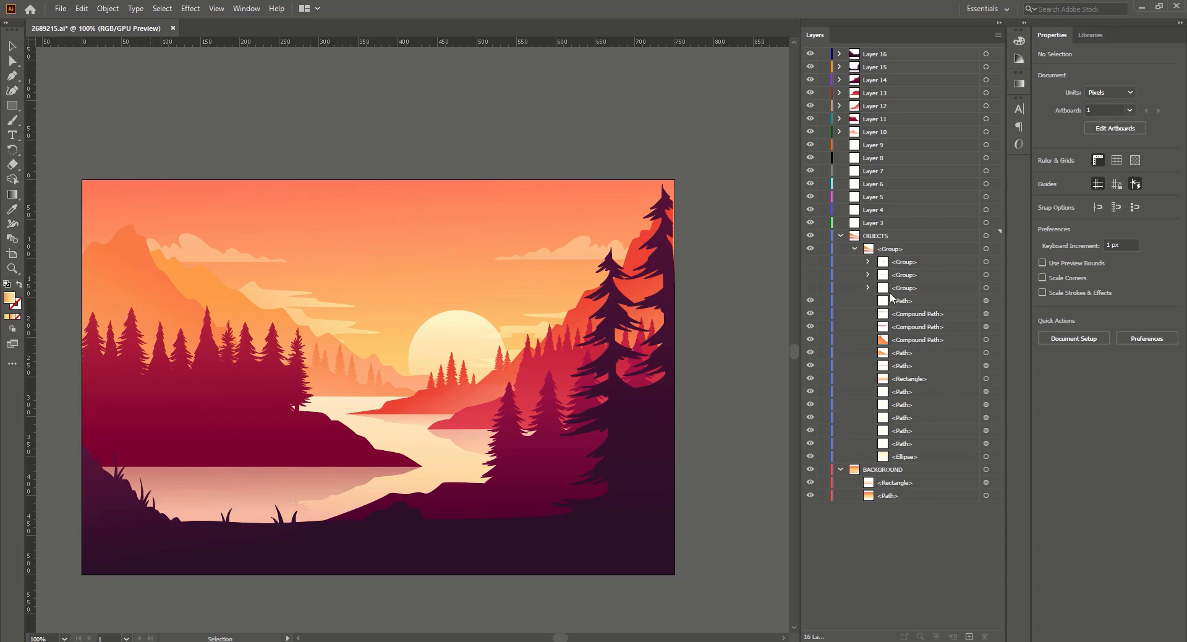
Move the next visible path from the OBJECTS group into Layer 9 and the compound path below it into Layer 8.
{"action": "left_click", "coordinate": [810, 301]}
{"action": "left_click", "coordinate": [810, 301]}
{"action": "left_click_drag", "start_coordinate": [898, 302], "coordinate": [896, 146]}
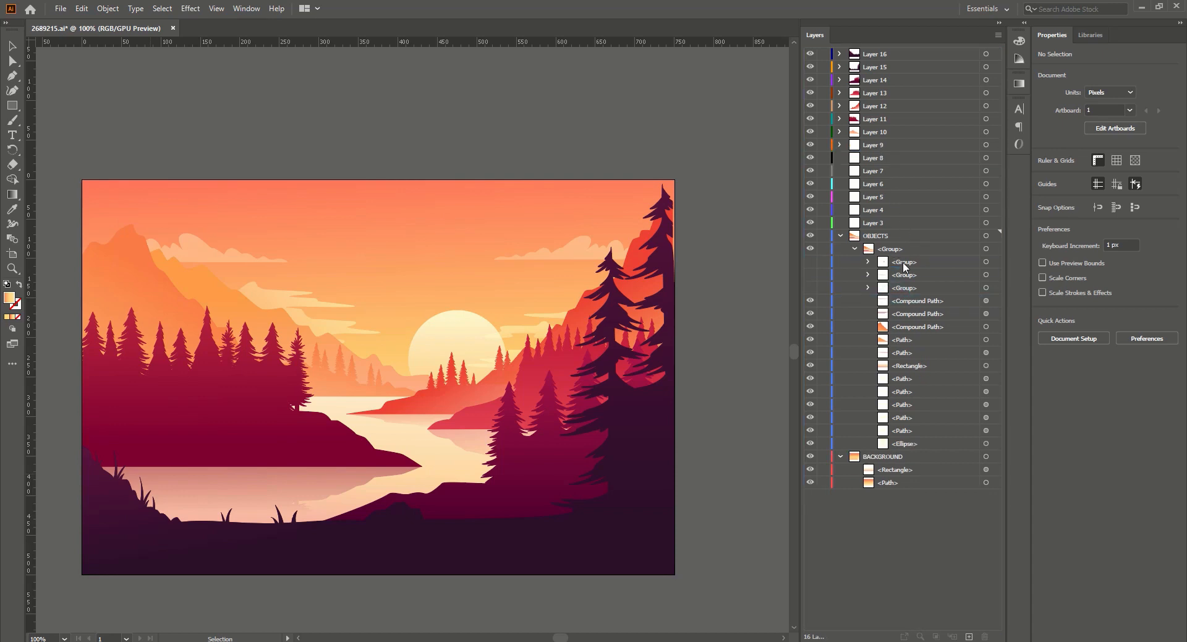
{"action": "left_click_drag", "start_coordinate": [907, 302], "coordinate": [889, 169]}
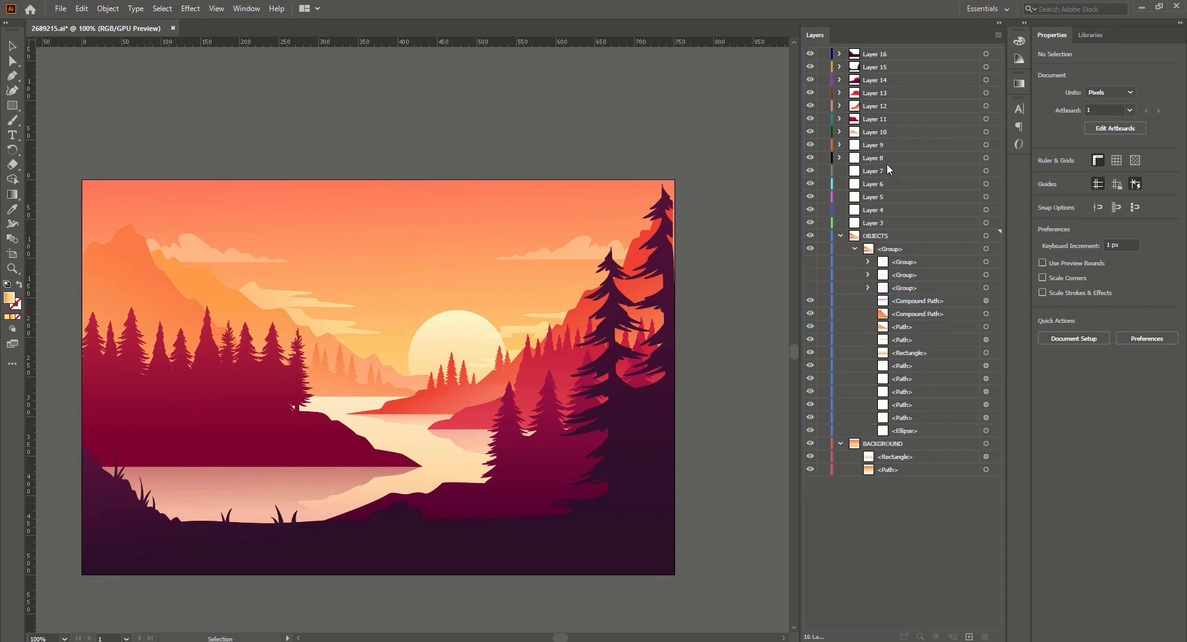
Move the two remaining compound paths, the next two paths and the rectangle from the OBJECTS group, in stacking order, into Layers 7, 6, 5, 4 and 3.
{"action": "mouse_move", "coordinate": [908, 327]}
{"action": "left_mouse_down"}
{"action": "mouse_move", "coordinate": [900, 240]}
{"action": "mouse_move", "coordinate": [903, 323]}
{"action": "left_mouse_up"}
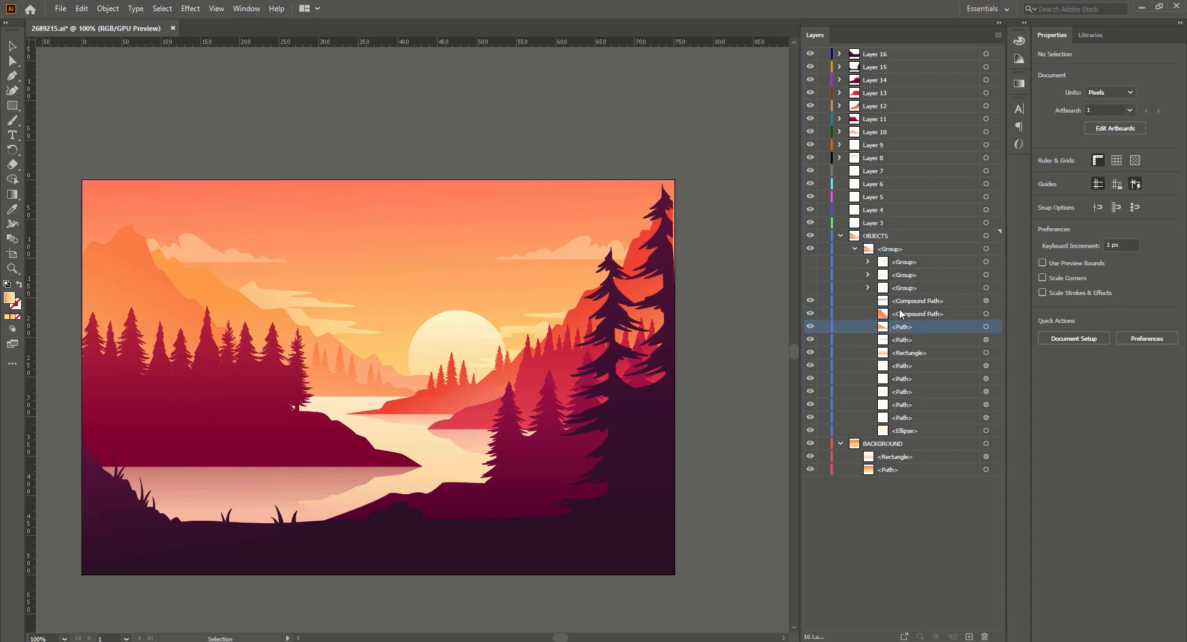
{"action": "left_click", "coordinate": [838, 157]}
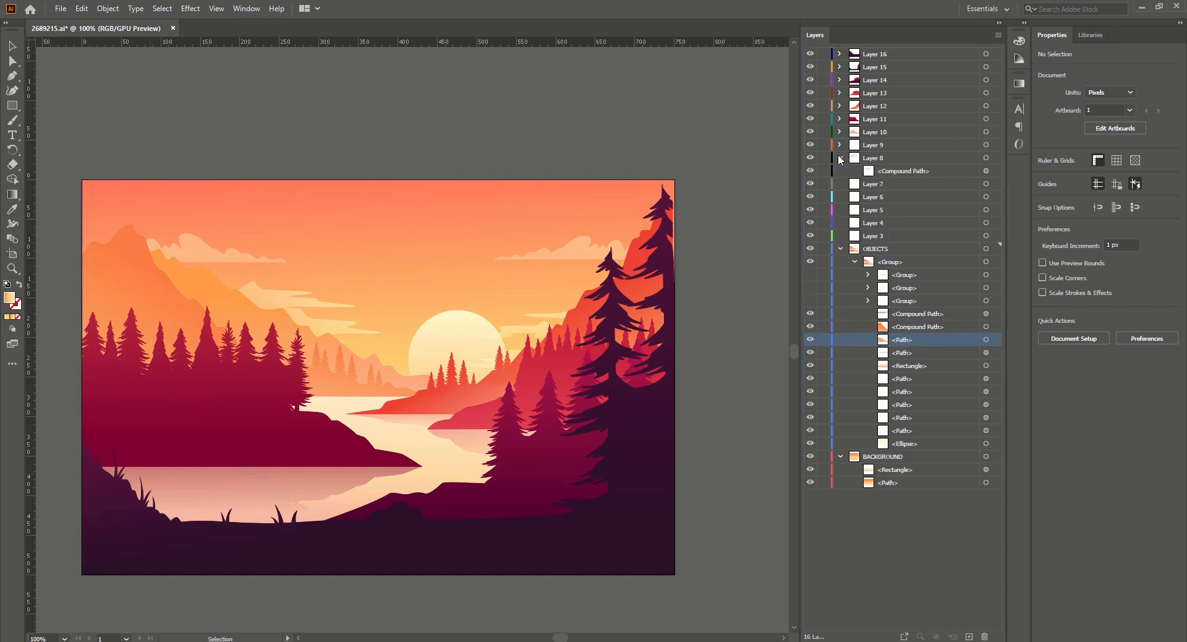
{"action": "left_click", "coordinate": [838, 156]}
{"action": "left_click", "coordinate": [839, 141]}
{"action": "left_click", "coordinate": [839, 144]}
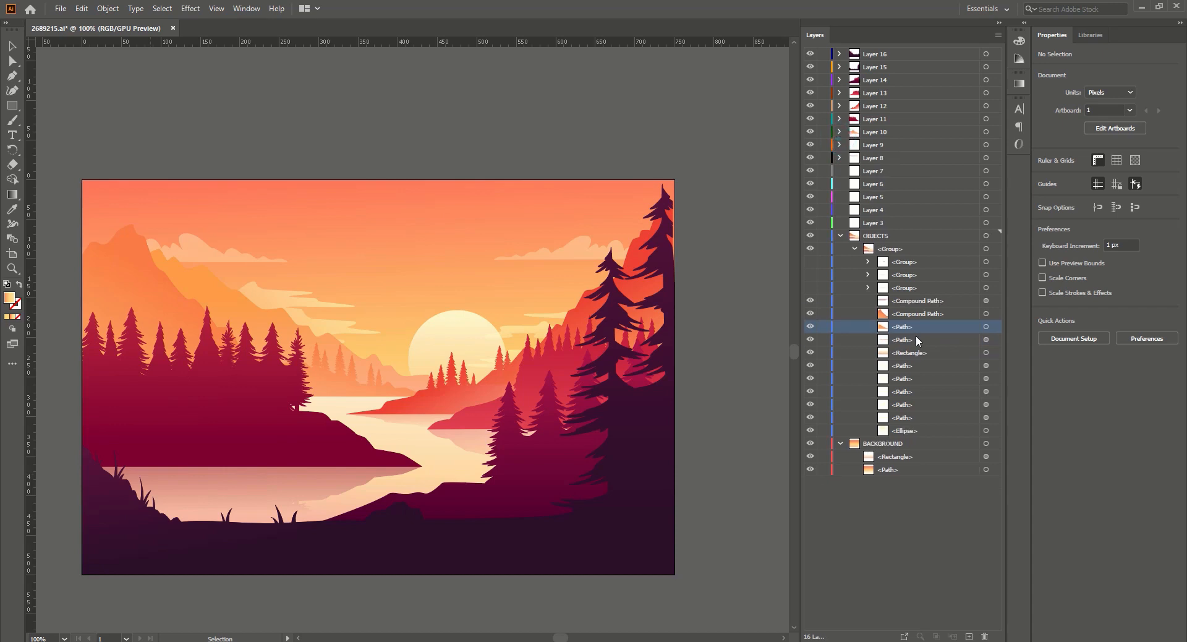
{"action": "left_click_drag", "start_coordinate": [909, 302], "coordinate": [894, 172]}
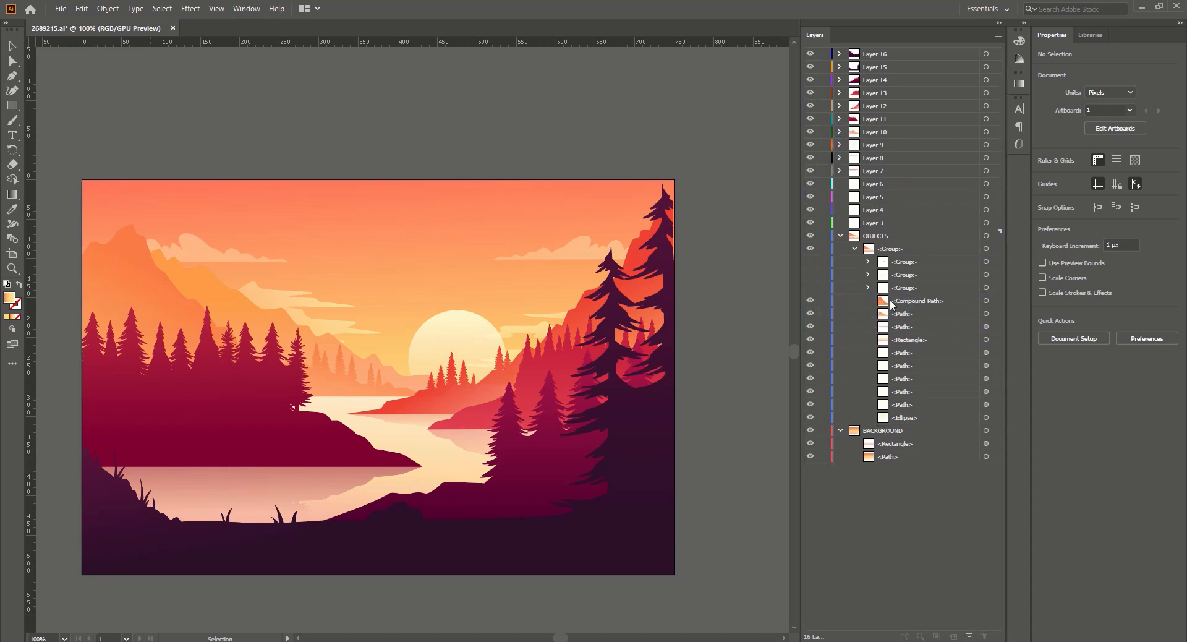
{"action": "left_click_drag", "start_coordinate": [891, 303], "coordinate": [873, 199]}
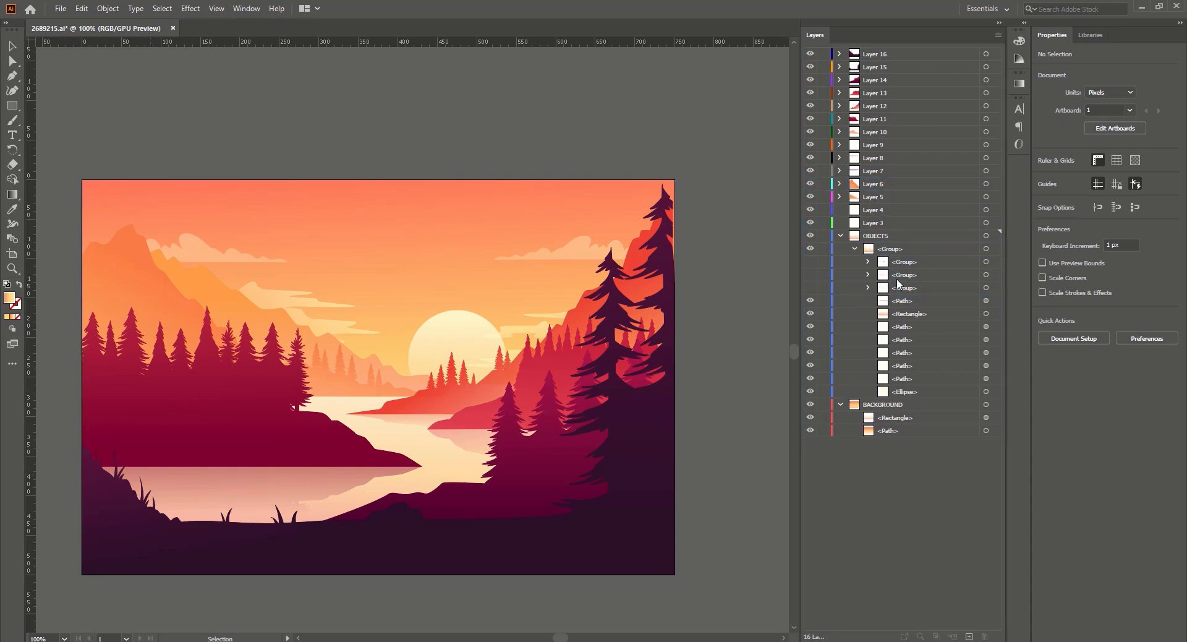
{"action": "left_click_drag", "start_coordinate": [900, 304], "coordinate": [870, 211]}
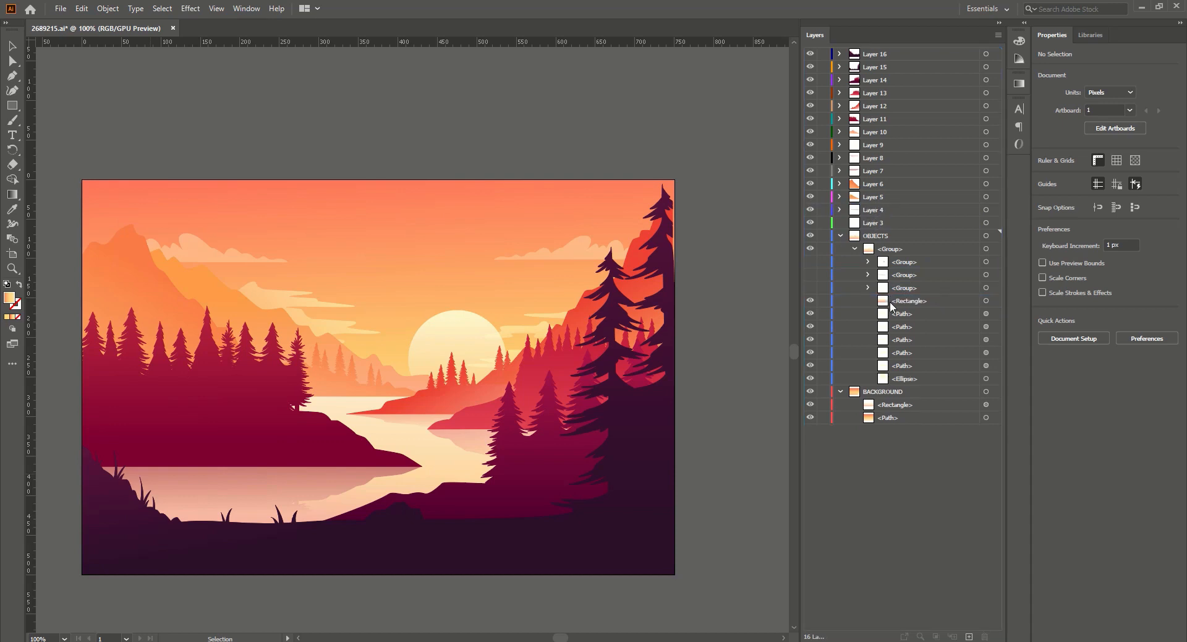
{"action": "left_click_drag", "start_coordinate": [890, 303], "coordinate": [878, 235]}
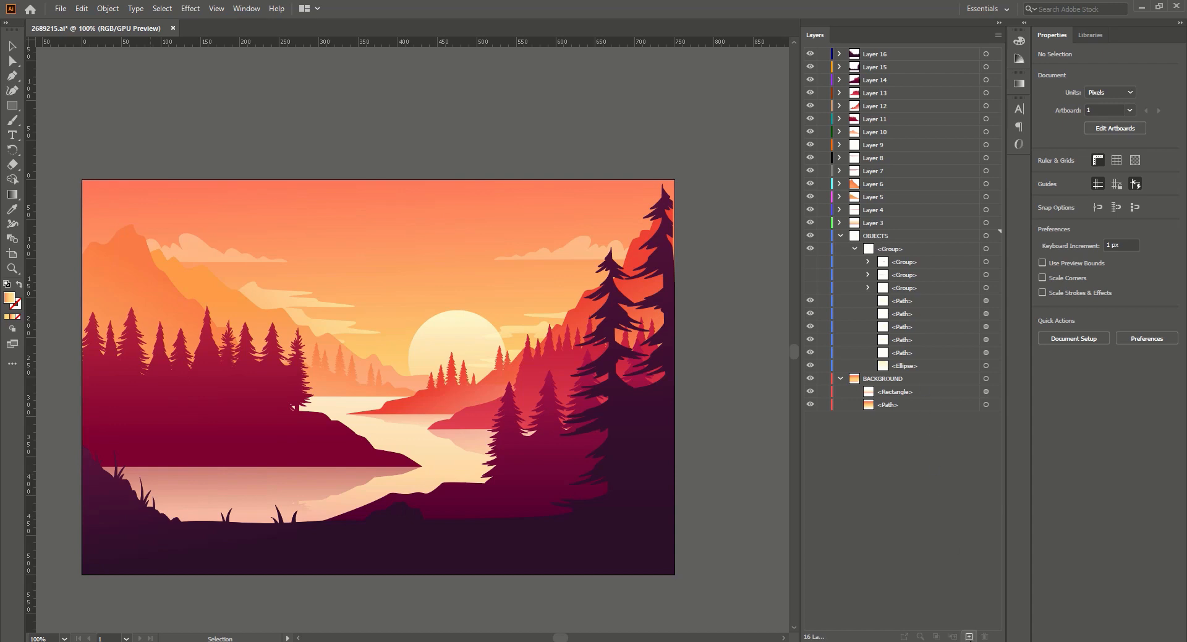
Add three more empty layers directly above the OBJECTS layer.
{"action": "left_click", "coordinate": [969, 637]}
{"action": "left_click", "coordinate": [969, 637]}
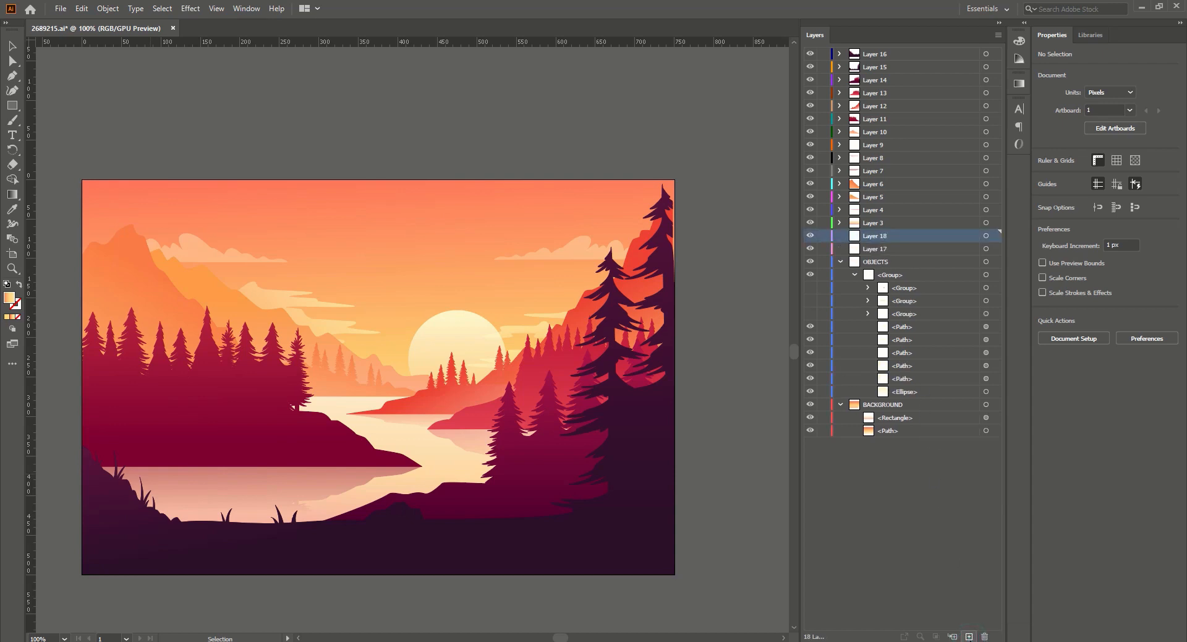
{"action": "left_click", "coordinate": [969, 637]}
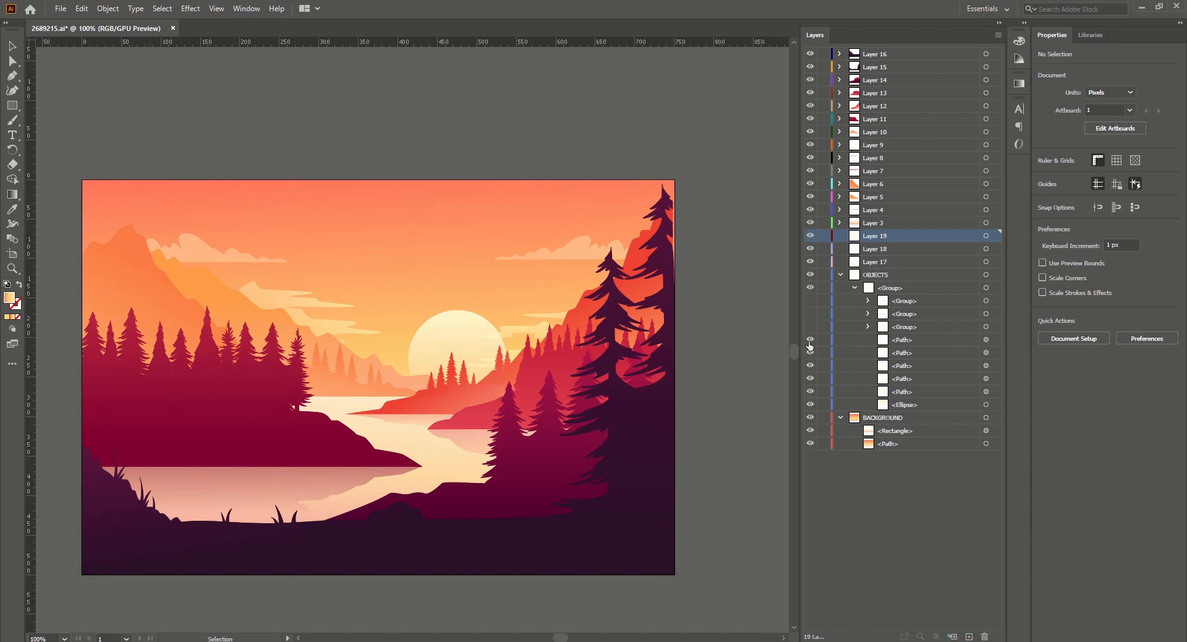
Toggle the remaining paths' visibility to identify them, and move the topmost visible path from the OBJECTS group into Layer 19.
{"action": "mouse_move", "coordinate": [810, 340]}
{"action": "left_mouse_down"}
{"action": "mouse_move", "coordinate": [810, 395]}
{"action": "mouse_move", "coordinate": [809, 353]}
{"action": "left_mouse_up"}
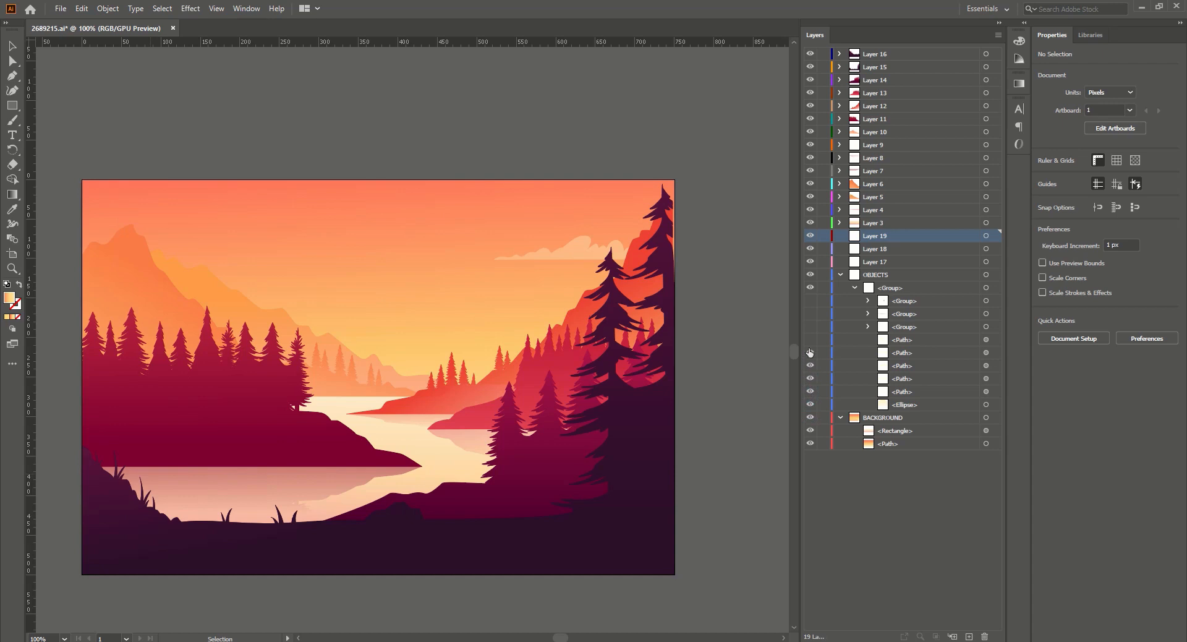
{"action": "double_click", "coordinate": [911, 340]}
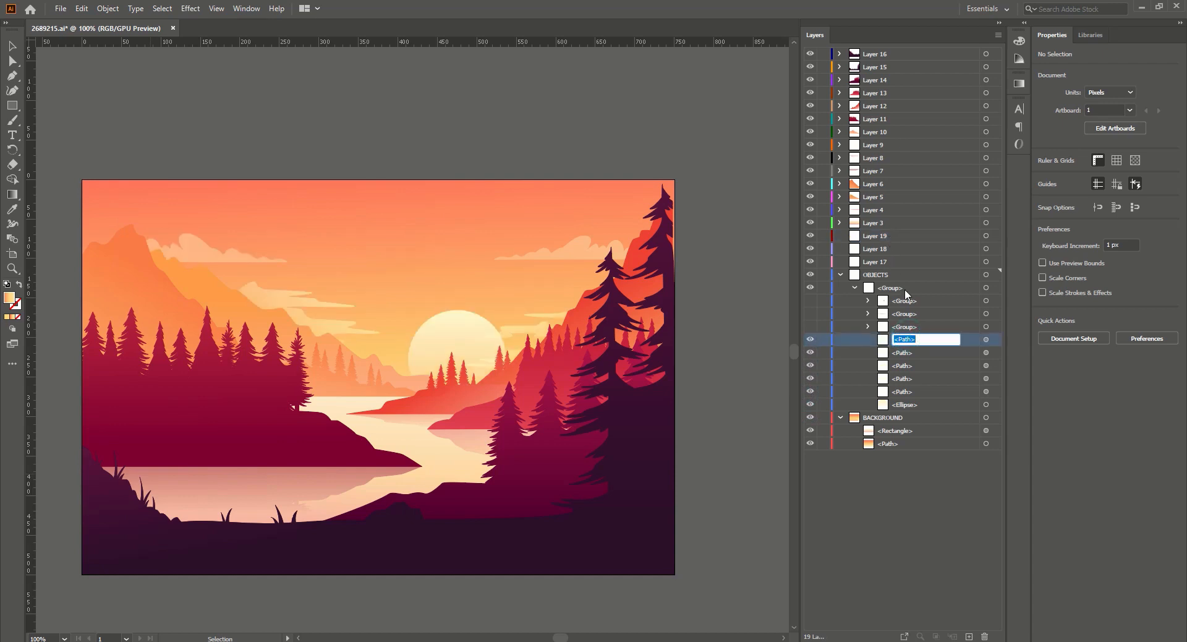
{"action": "left_click", "coordinate": [976, 340]}
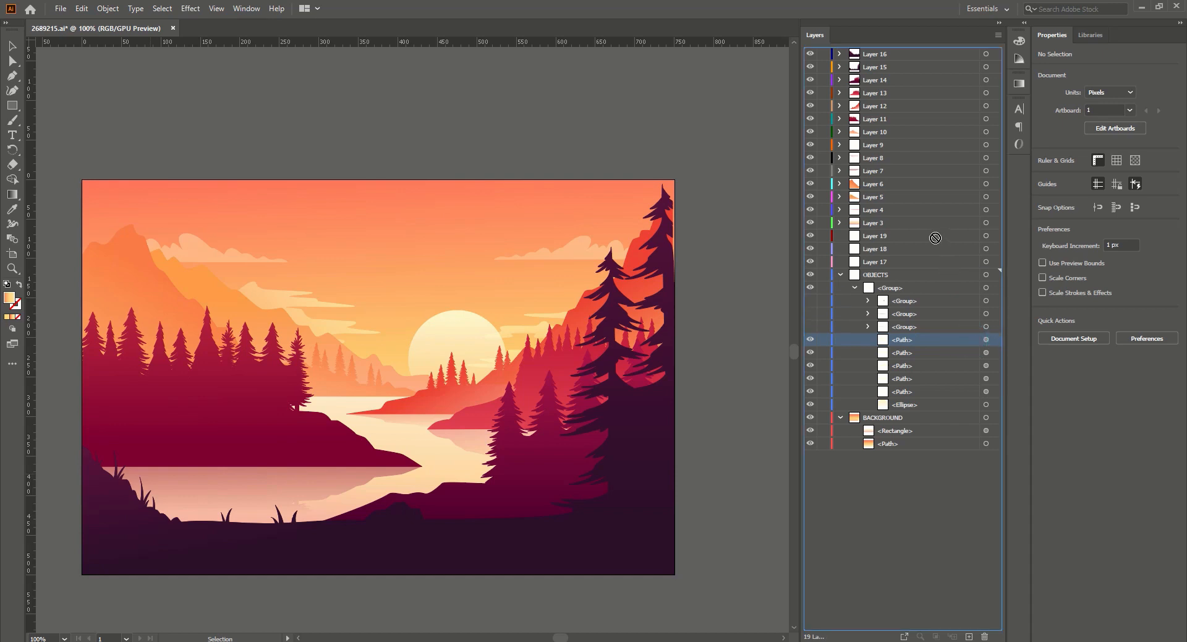
{"action": "left_click", "coordinate": [884, 237]}
{"action": "left_click_drag", "start_coordinate": [884, 237], "coordinate": [884, 237]}
{"action": "left_click_drag", "start_coordinate": [917, 339], "coordinate": [900, 250]}
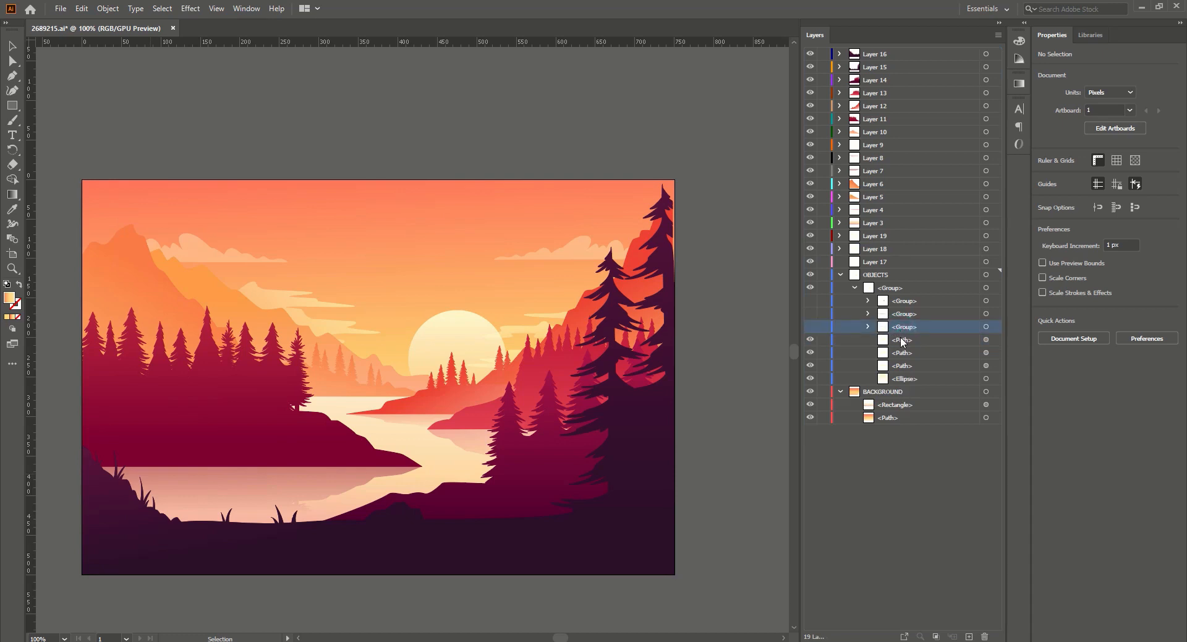
{"action": "left_click_drag", "start_coordinate": [901, 337], "coordinate": [885, 259]}
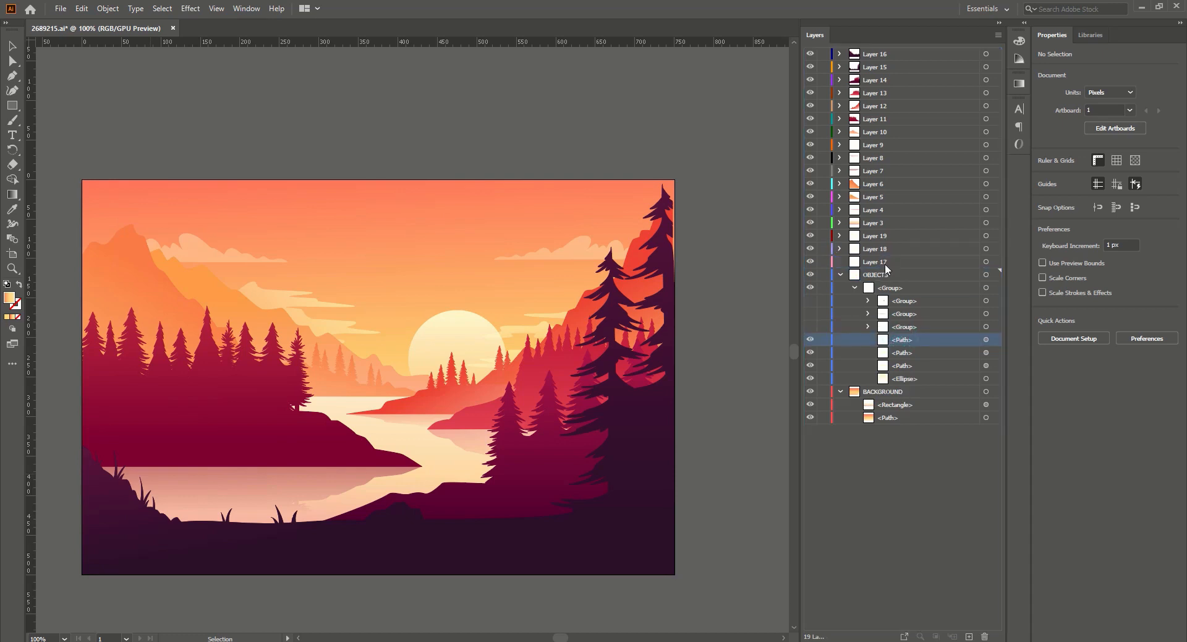
{"action": "left_click", "coordinate": [886, 263]}
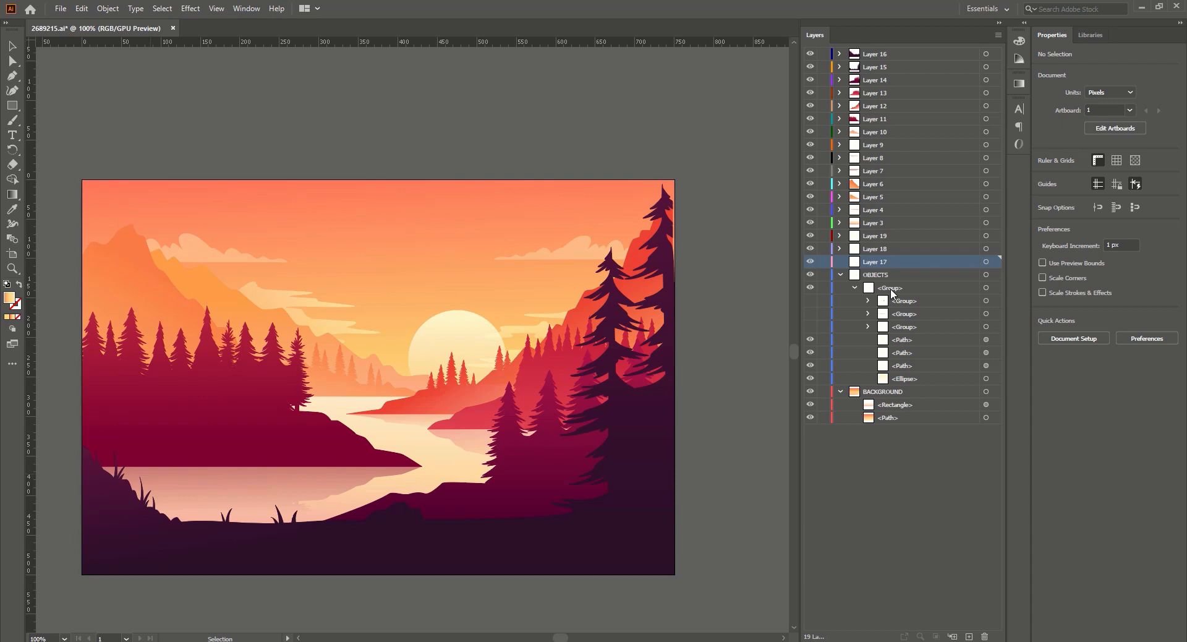
{"action": "key", "text": "ctrl+z"}
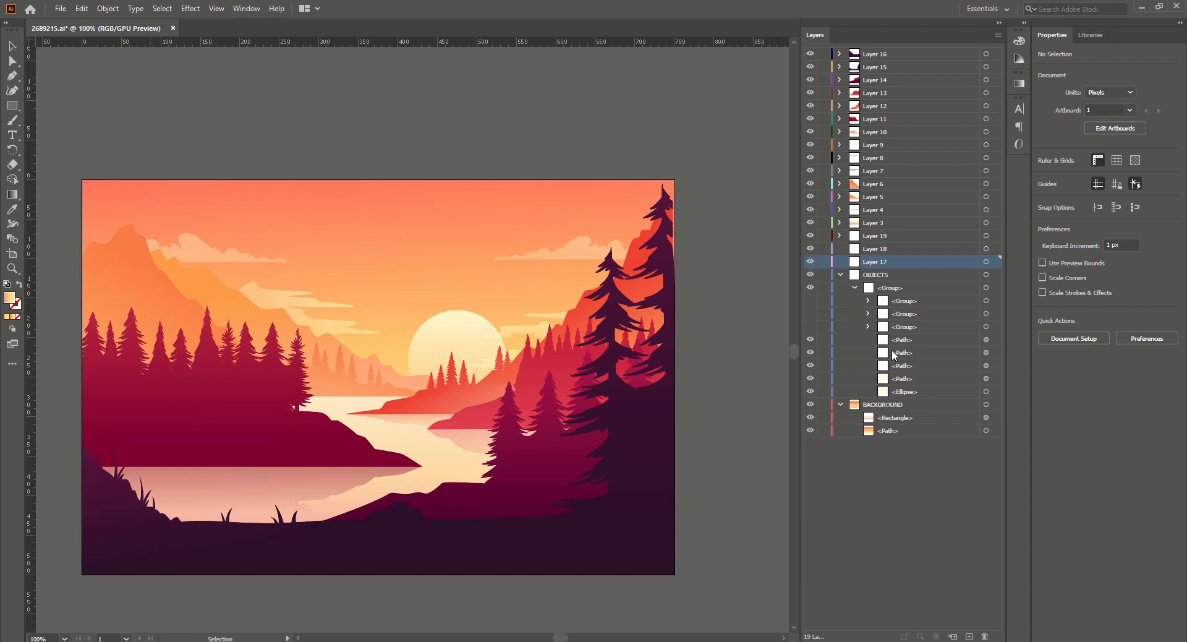
Add Layer 20 above the OBJECTS layer and move the next three paths from the group, in stacking order, into Layers 18, 17 and 20.
{"action": "left_click_drag", "start_coordinate": [892, 343], "coordinate": [883, 250]}
{"action": "left_click", "coordinate": [970, 637]}
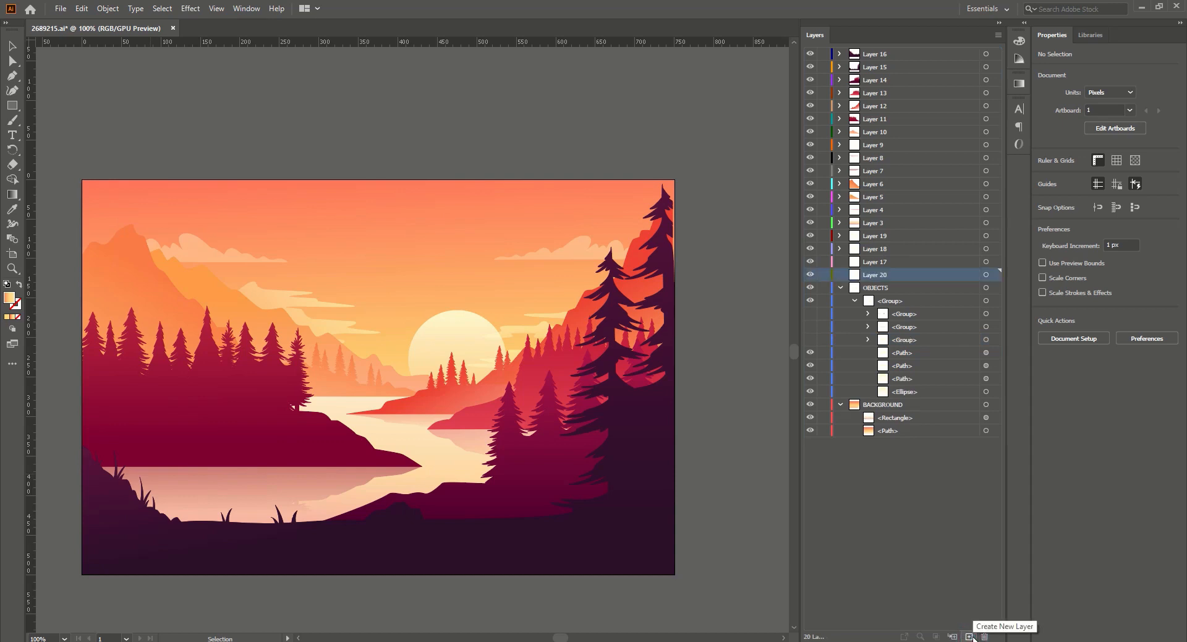
{"action": "left_click_drag", "start_coordinate": [916, 357], "coordinate": [897, 262]}
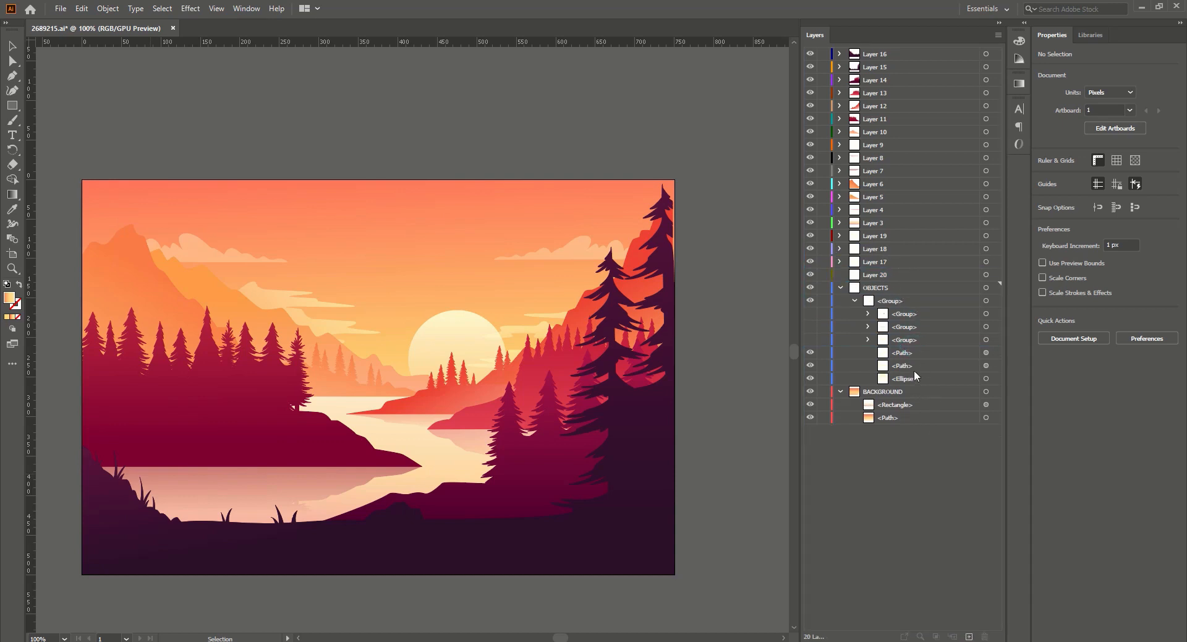
{"action": "left_click_drag", "start_coordinate": [912, 356], "coordinate": [885, 277]}
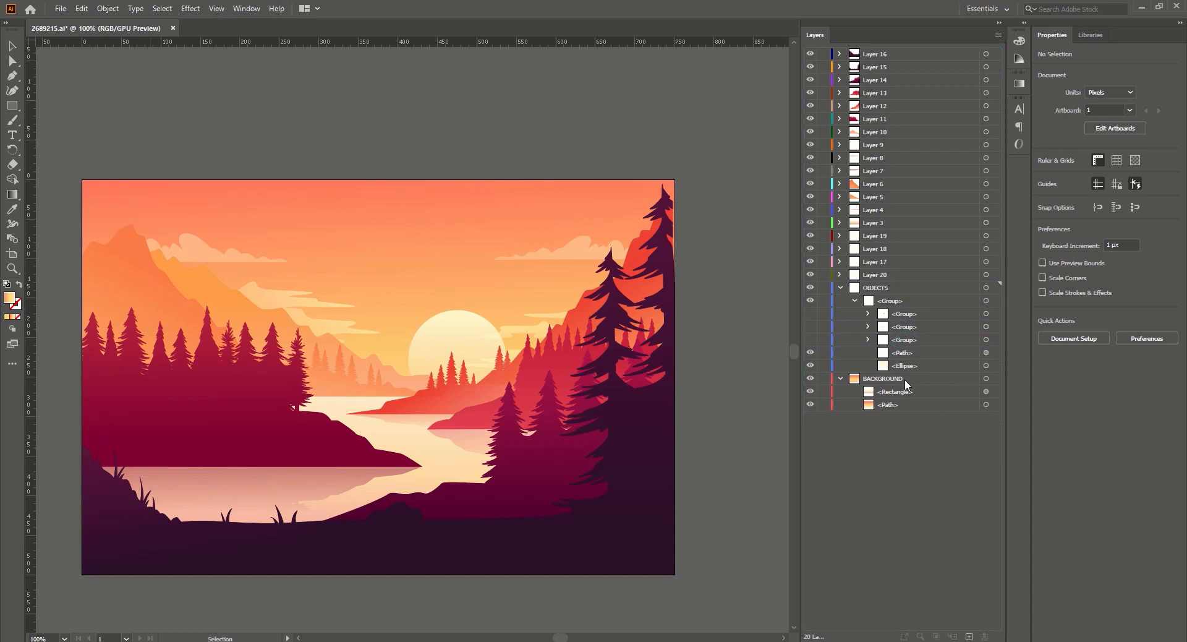
Add two layers above the OBJECTS layer, and move the last path into Layer 22 and the ellipse into Layer 21.
{"action": "mouse_move", "coordinate": [901, 354]}
{"action": "left_mouse_down"}
{"action": "mouse_move", "coordinate": [879, 272]}
{"action": "mouse_move", "coordinate": [885, 360]}
{"action": "left_mouse_up"}
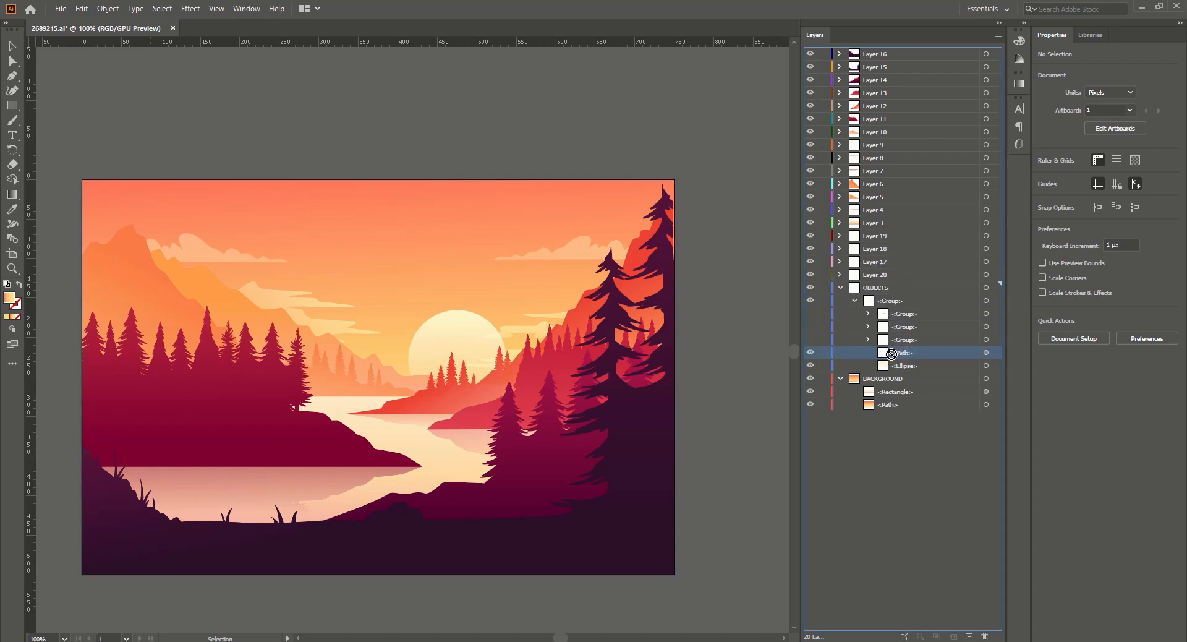
{"action": "left_click", "coordinate": [969, 636]}
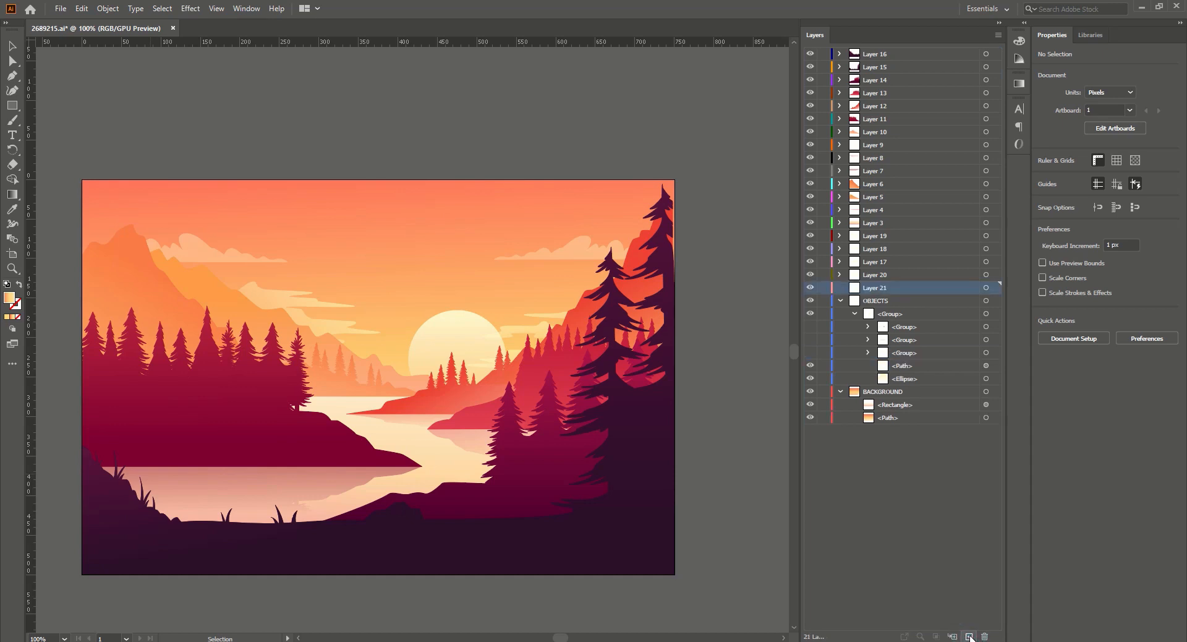
{"action": "left_click", "coordinate": [968, 637]}
{"action": "left_click_drag", "start_coordinate": [893, 380], "coordinate": [890, 289]}
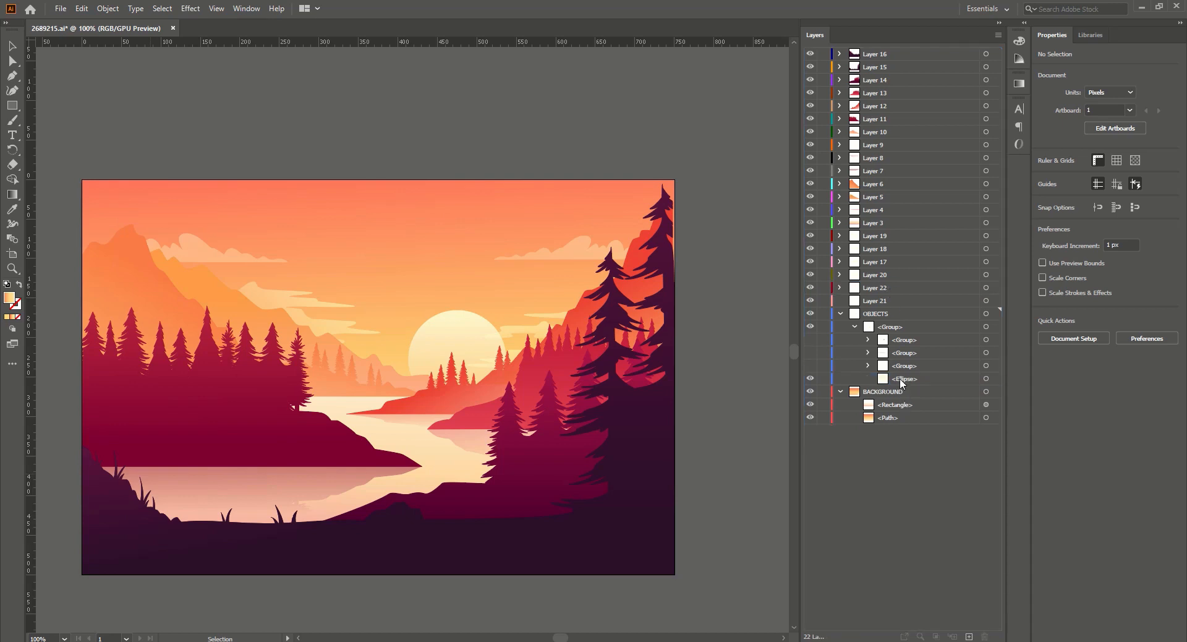
{"action": "left_click_drag", "start_coordinate": [902, 381], "coordinate": [894, 298]}
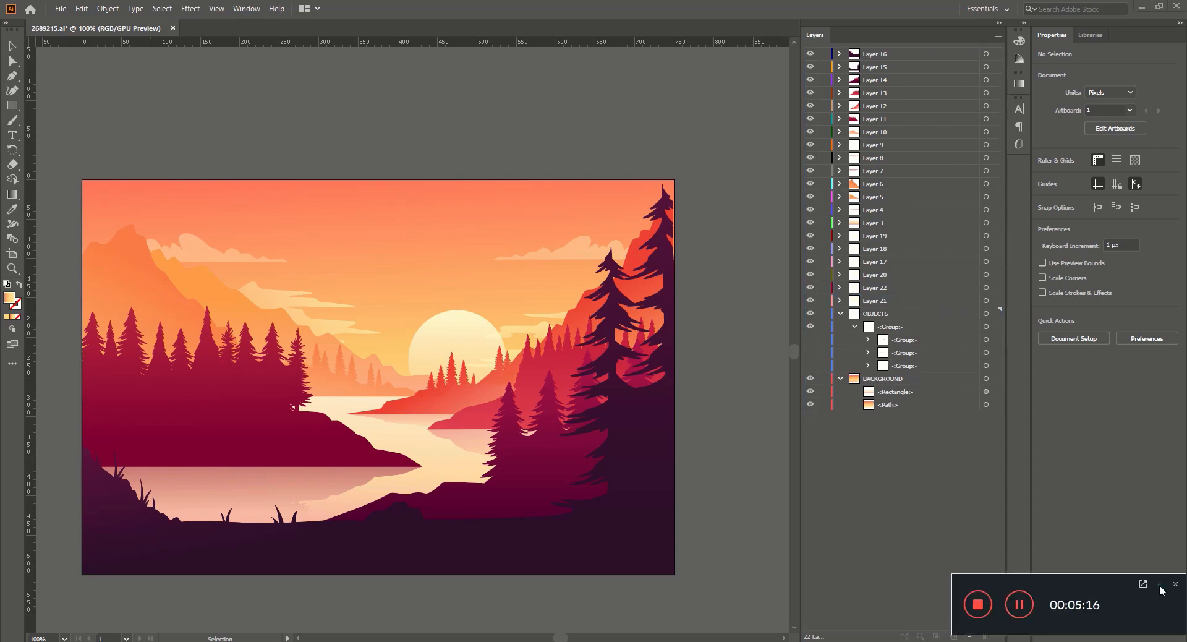
Switch to After Effects and bring in the background Illustrator file from the MOTION GRAGHIC folder.
{"action": "left_click", "coordinate": [1160, 585]}
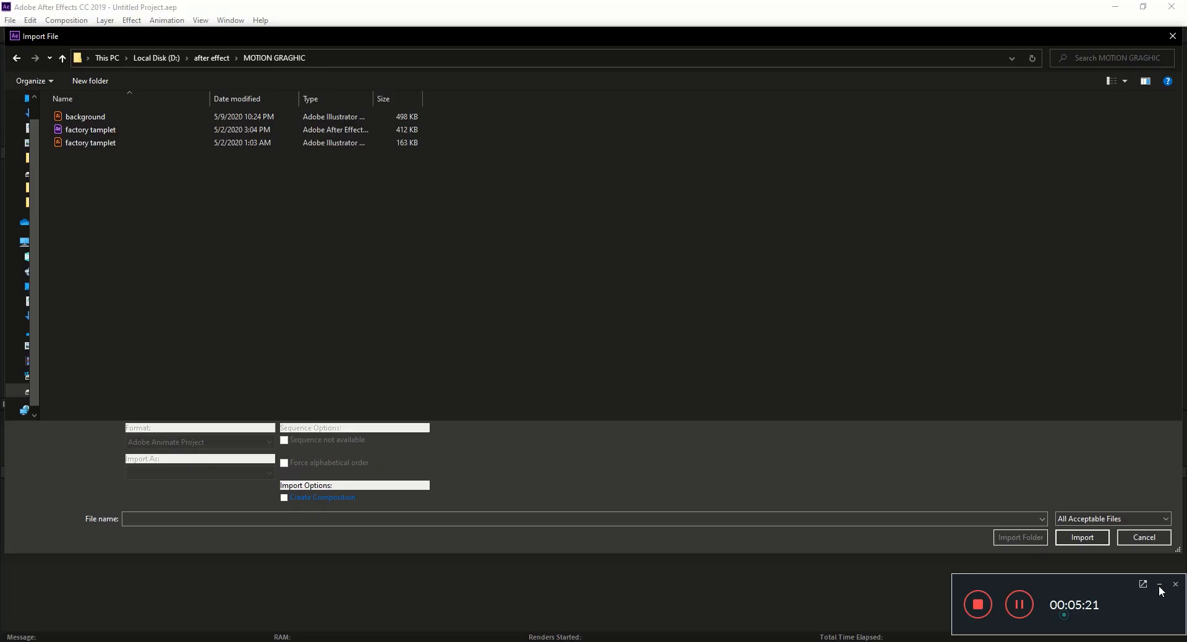
{"action": "left_click", "coordinate": [1157, 583]}
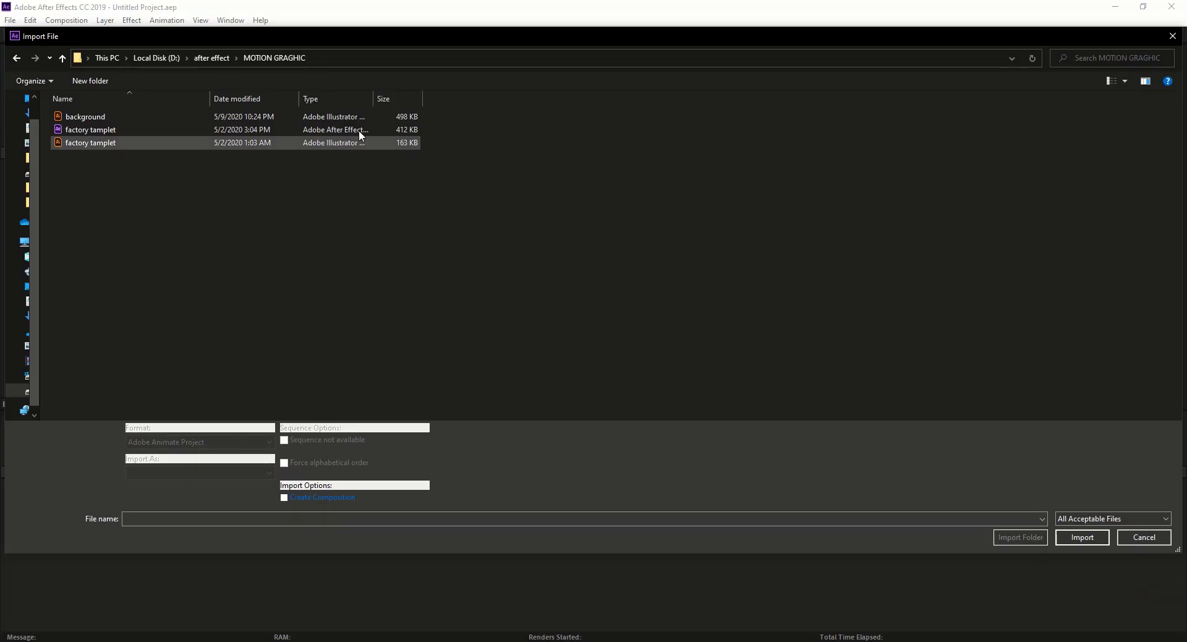
{"action": "left_click", "coordinate": [136, 138]}
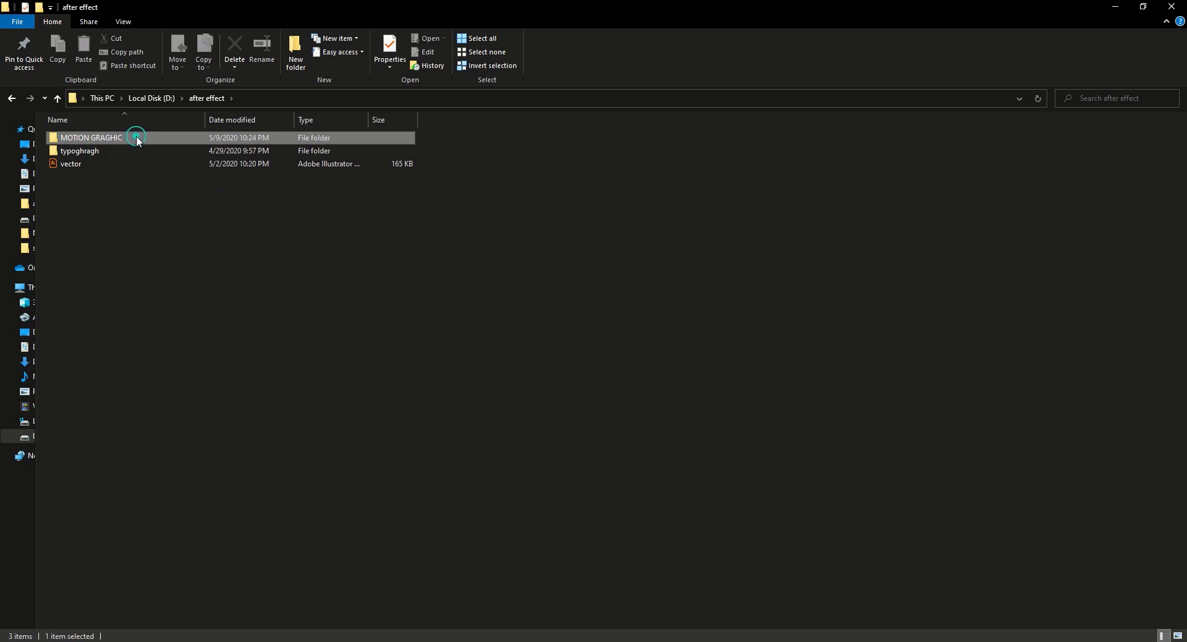
{"action": "double_click", "coordinate": [137, 138]}
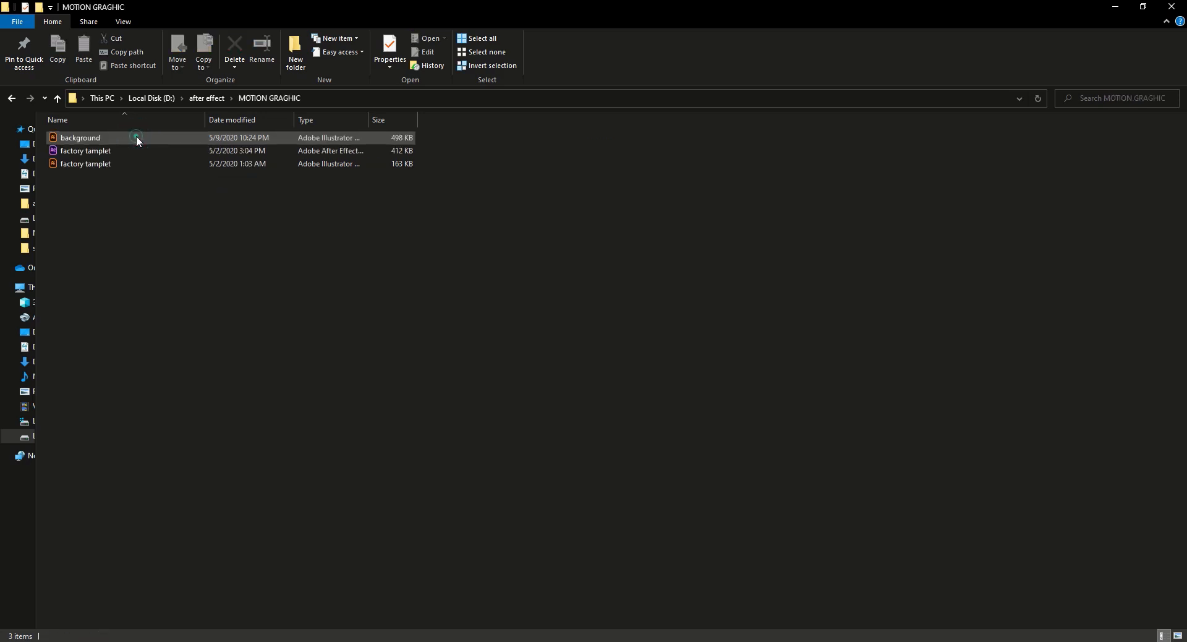
{"action": "left_click_drag", "start_coordinate": [137, 137], "coordinate": [131, 262]}
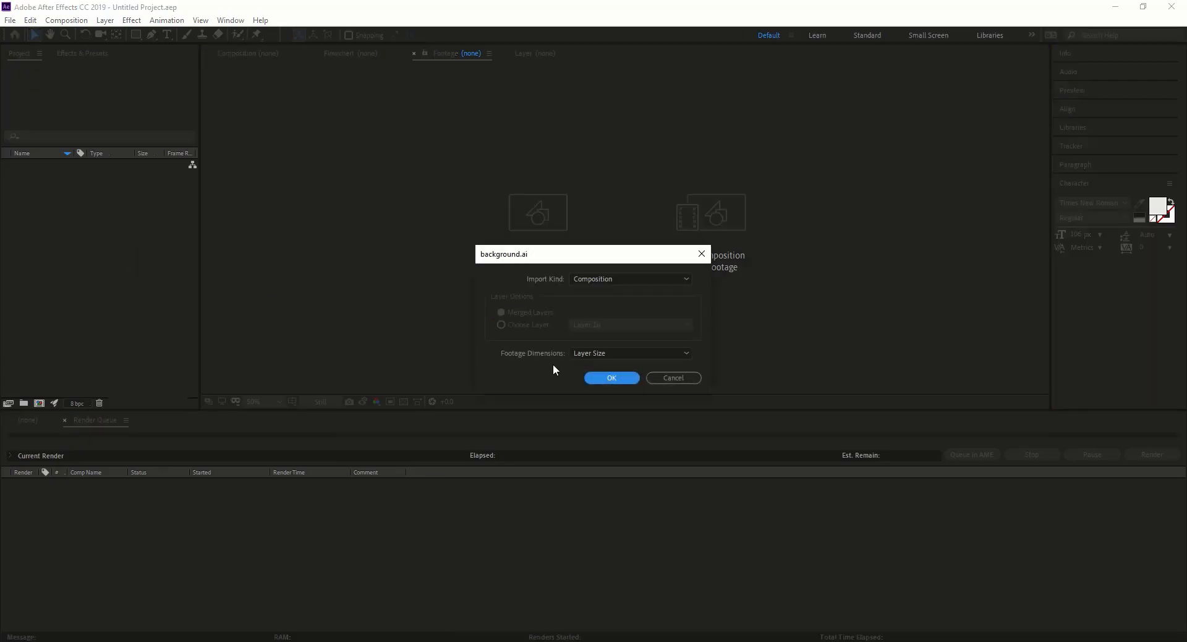
Switch the import kind for background.ai to Footage and return it to Composition.
{"action": "left_click", "coordinate": [635, 276]}
{"action": "left_click", "coordinate": [628, 288]}
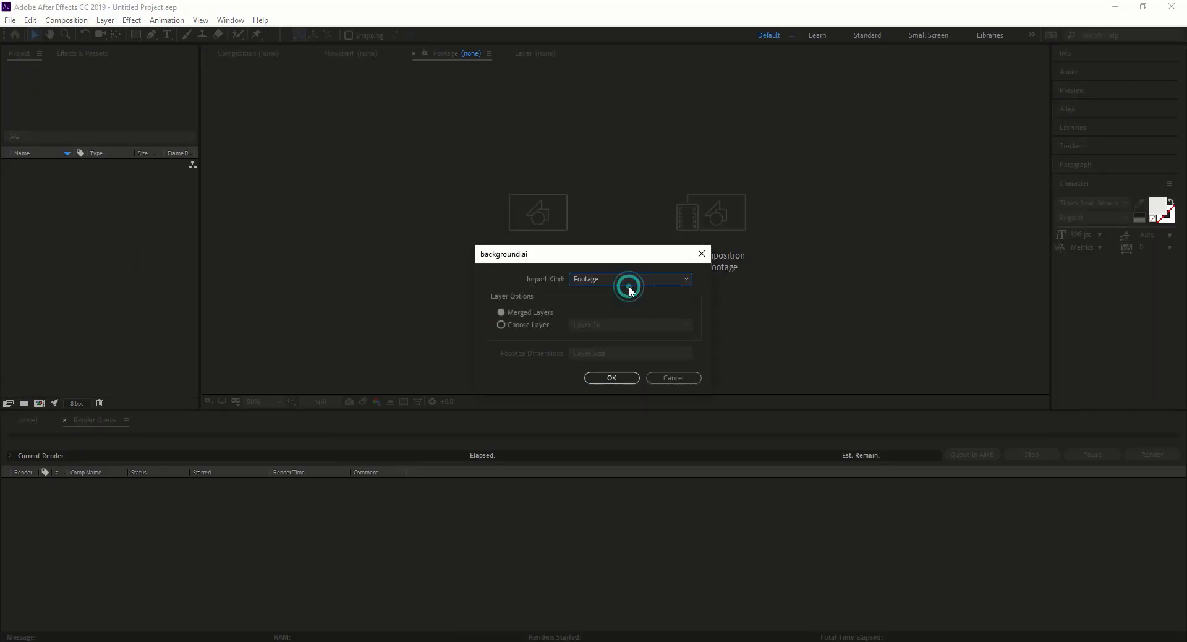
{"action": "left_click", "coordinate": [625, 279]}
{"action": "left_click", "coordinate": [621, 305]}
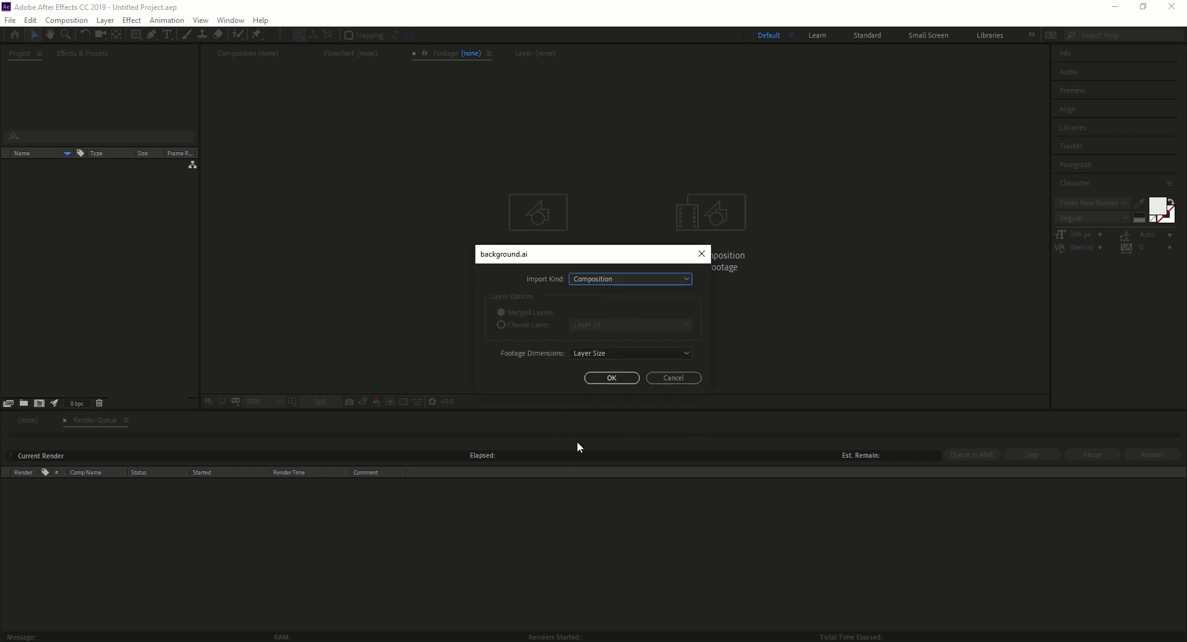
Import background.ai as a composition with Layer Size footage dimensions and view it at 100%.
{"action": "key", "text": "Return"}
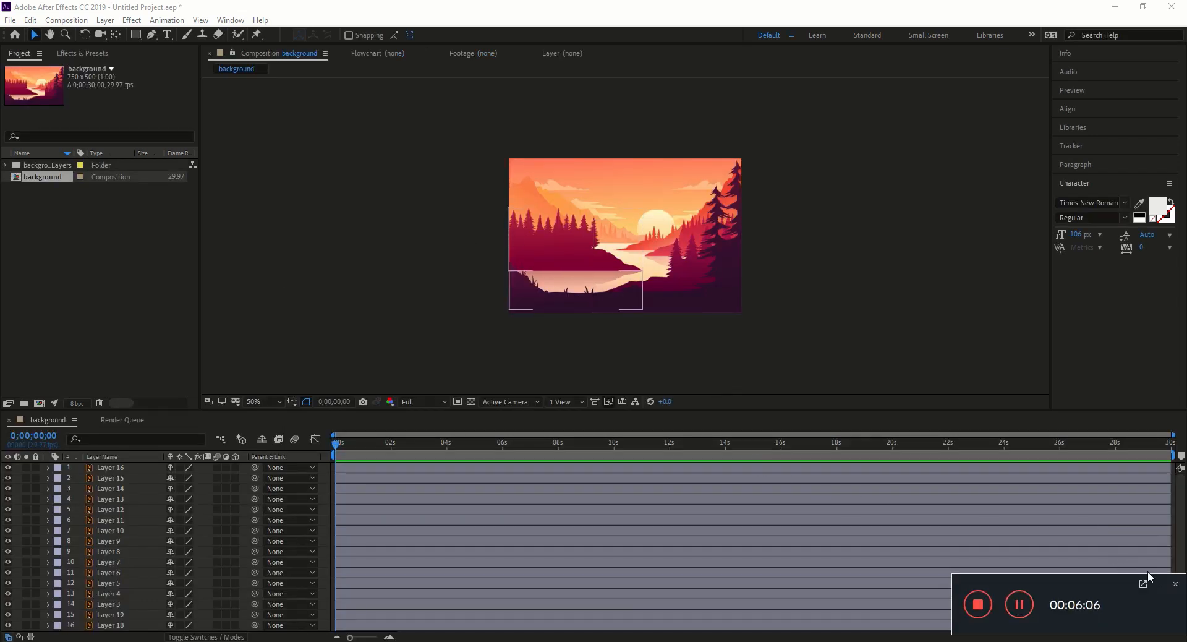
{"action": "left_click", "coordinate": [1159, 584]}
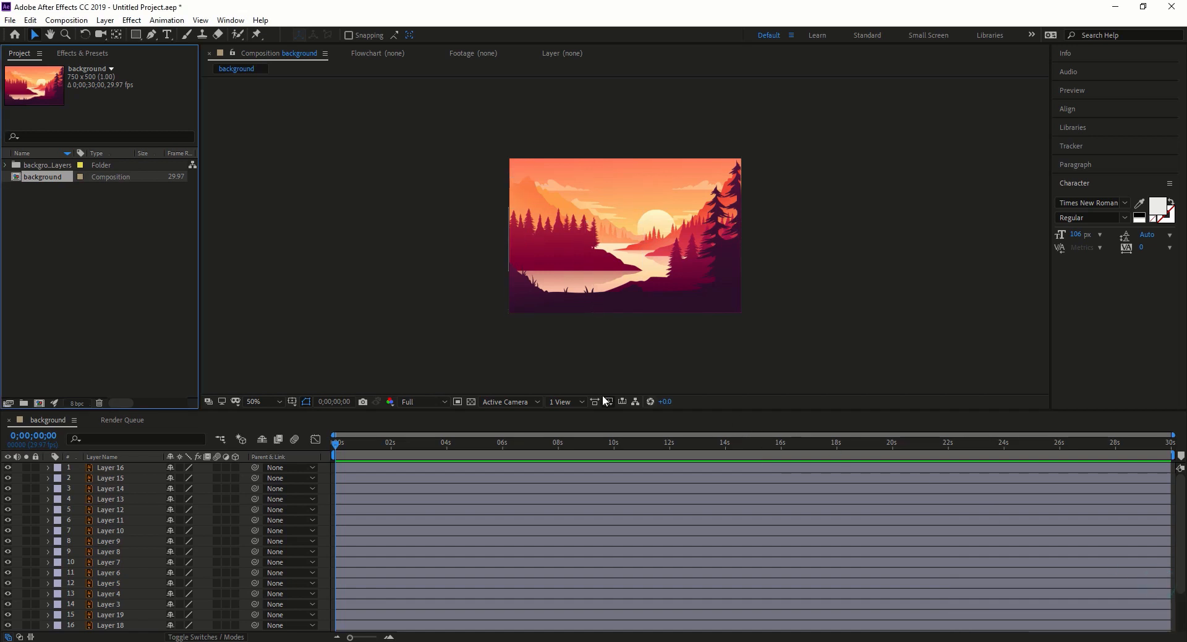
{"action": "scroll", "coordinate": [621, 350], "scroll_direction": "up", "scroll_amount": 1}
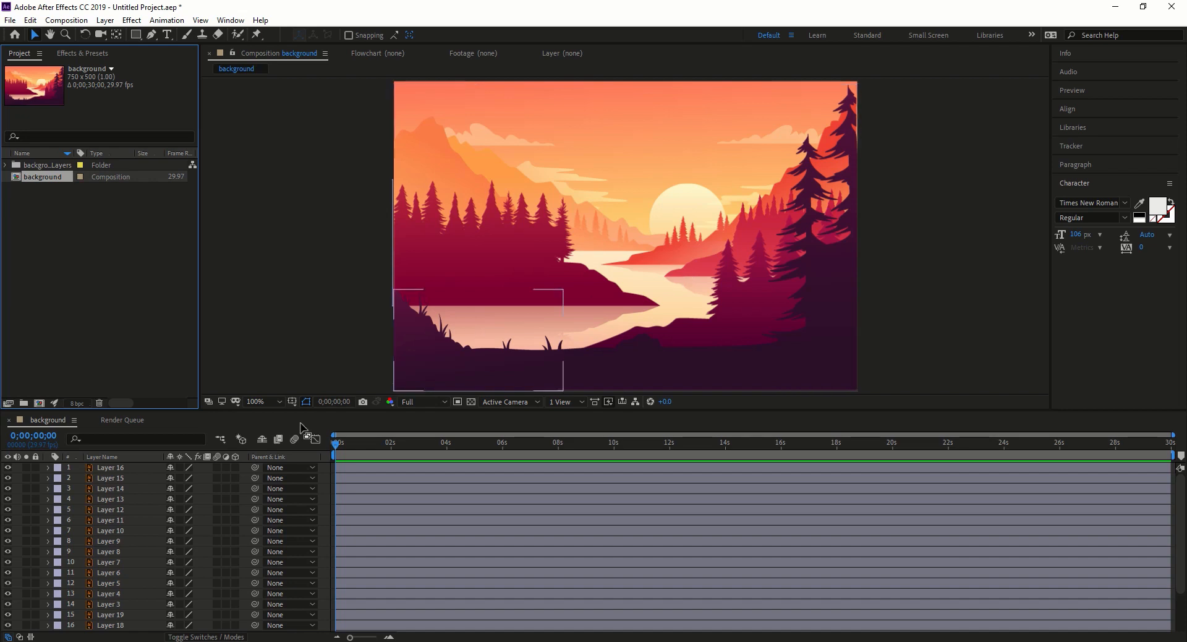
Enlarge the timeline area to fit more of the layer list, with the full 30-second duration in view.
{"action": "scroll", "coordinate": [144, 525], "scroll_direction": "down", "scroll_amount": 2}
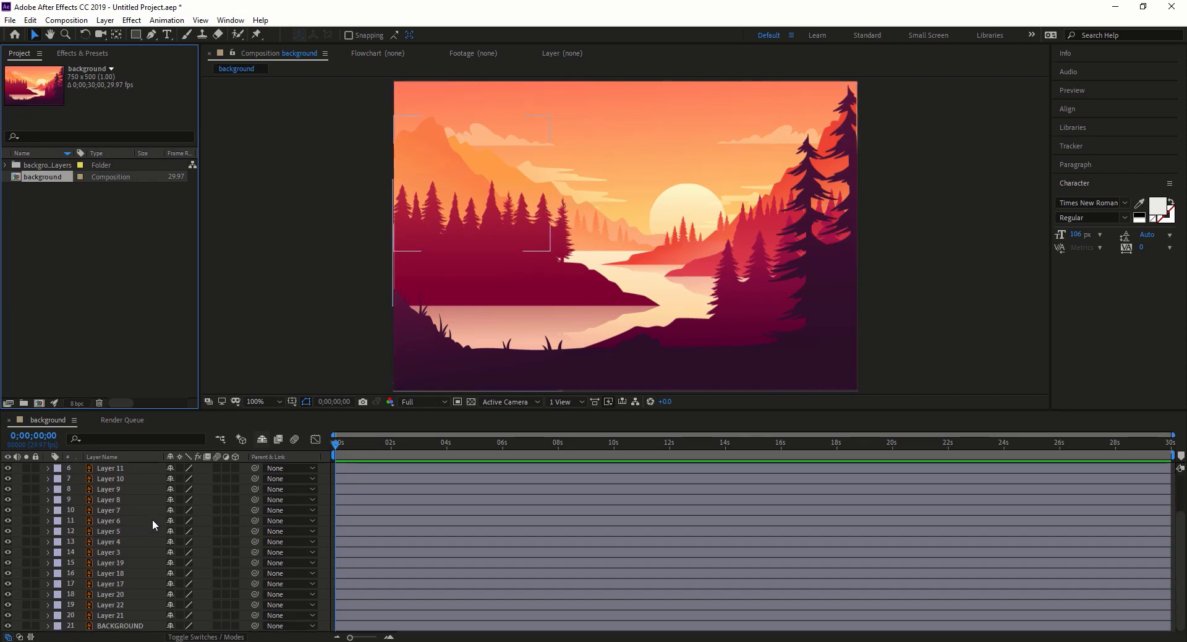
{"action": "scroll", "coordinate": [152, 519], "scroll_direction": "up", "scroll_amount": 5}
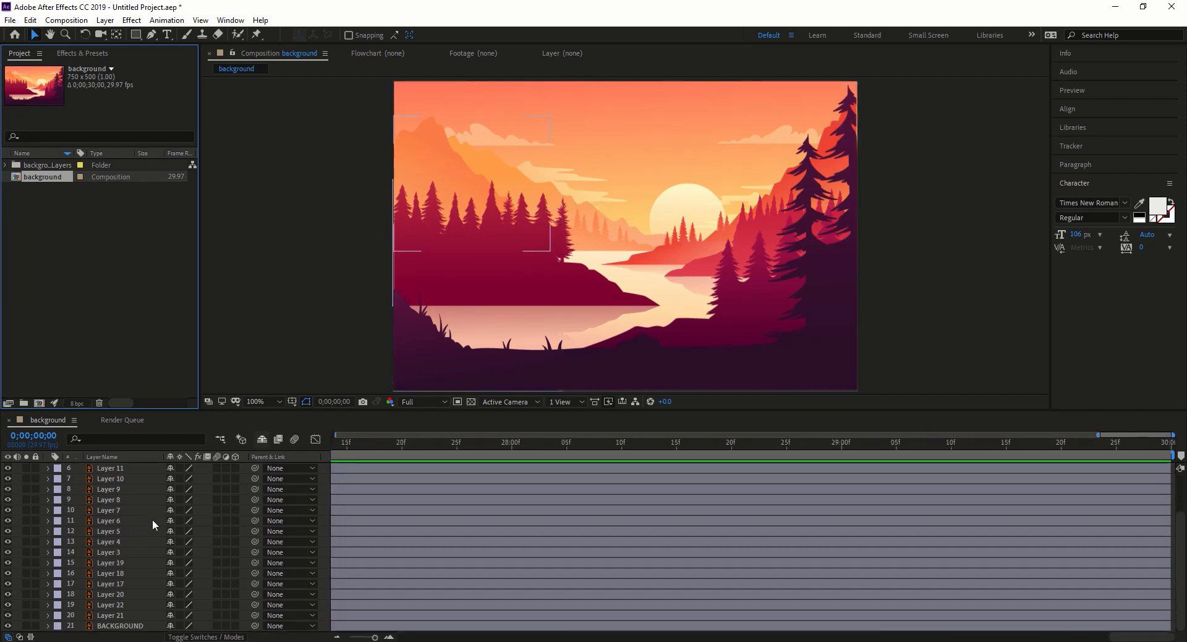
{"action": "scroll", "coordinate": [152, 518], "scroll_direction": "down", "scroll_amount": 1}
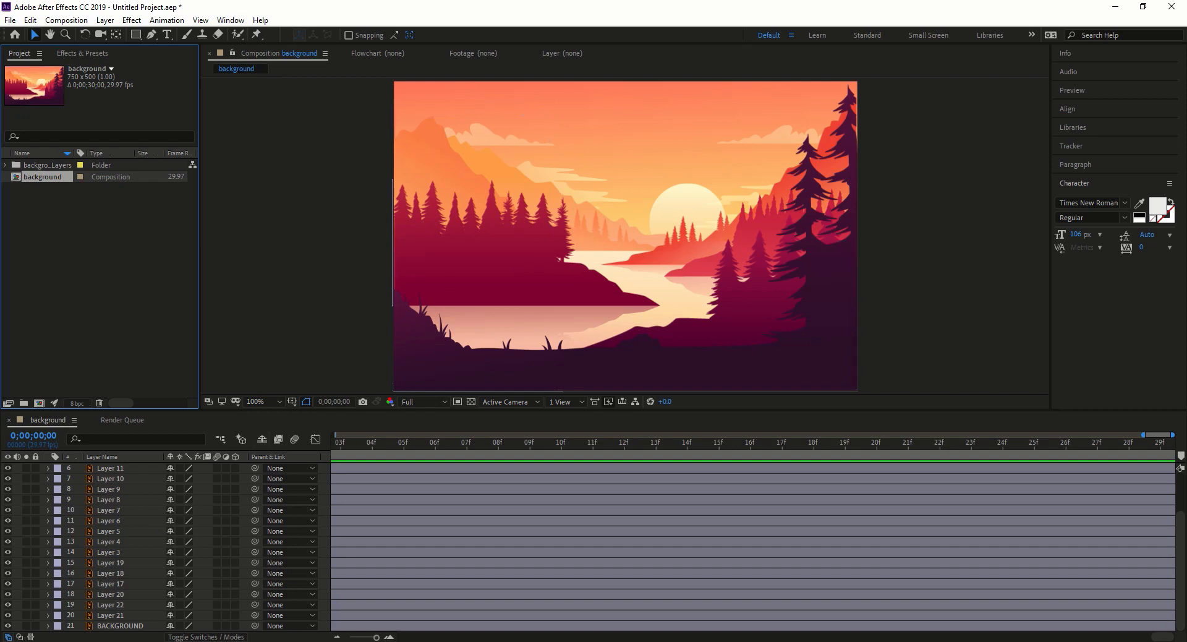
{"action": "left_click_drag", "start_coordinate": [377, 637], "coordinate": [228, 629]}
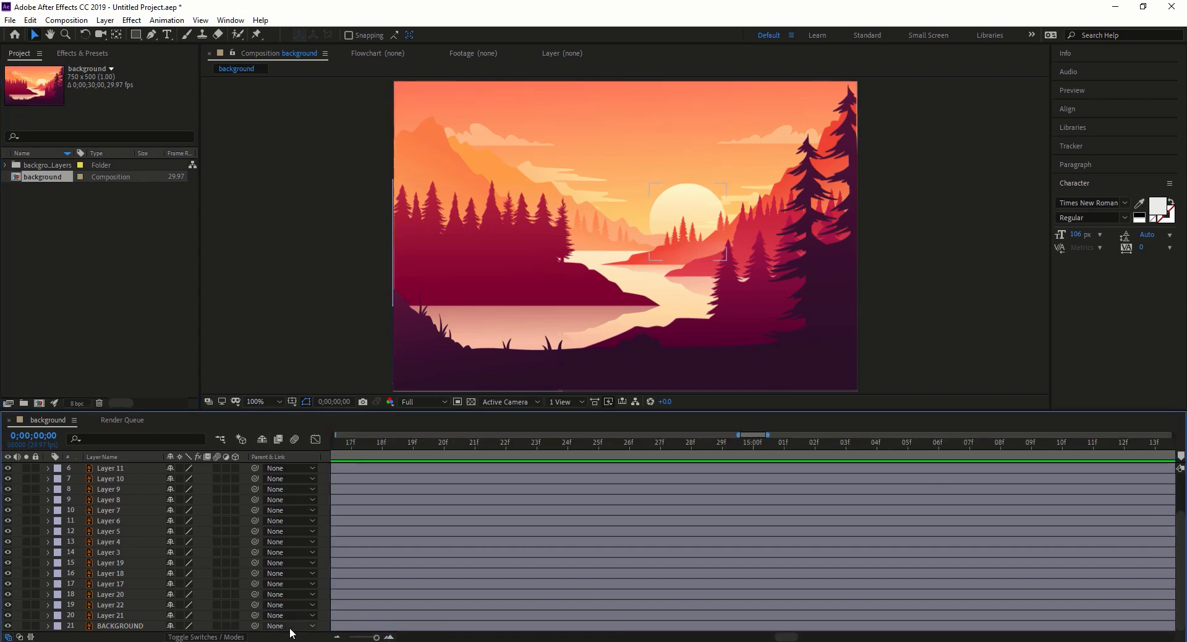
{"action": "left_click", "coordinate": [350, 638]}
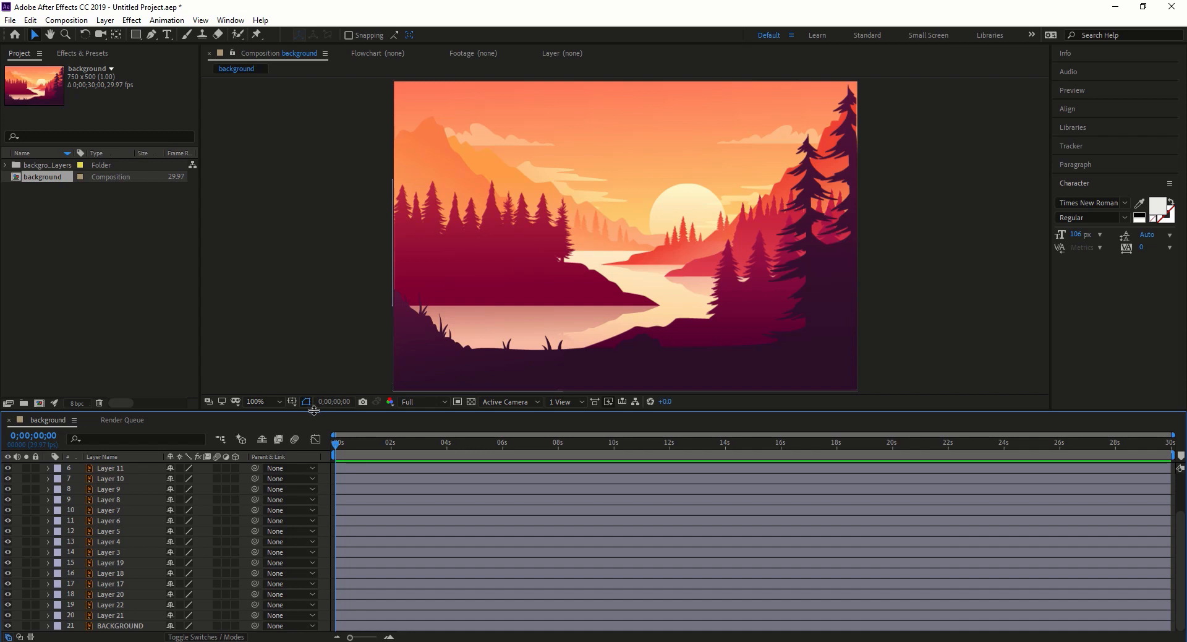
{"action": "left_click_drag", "start_coordinate": [314, 410], "coordinate": [318, 363]}
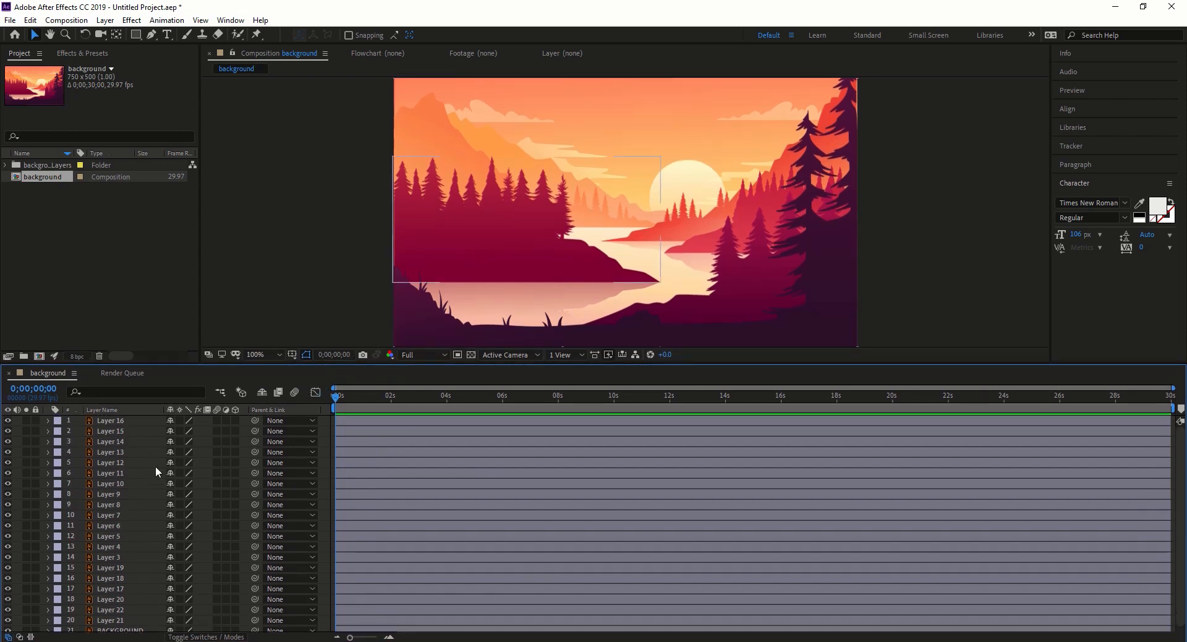
Hide Layers 16 and 15, the six layers from Layer 19 down to Layer 21, and Layers 3 and 4.
{"action": "left_click_drag", "start_coordinate": [7, 421], "coordinate": [9, 436]}
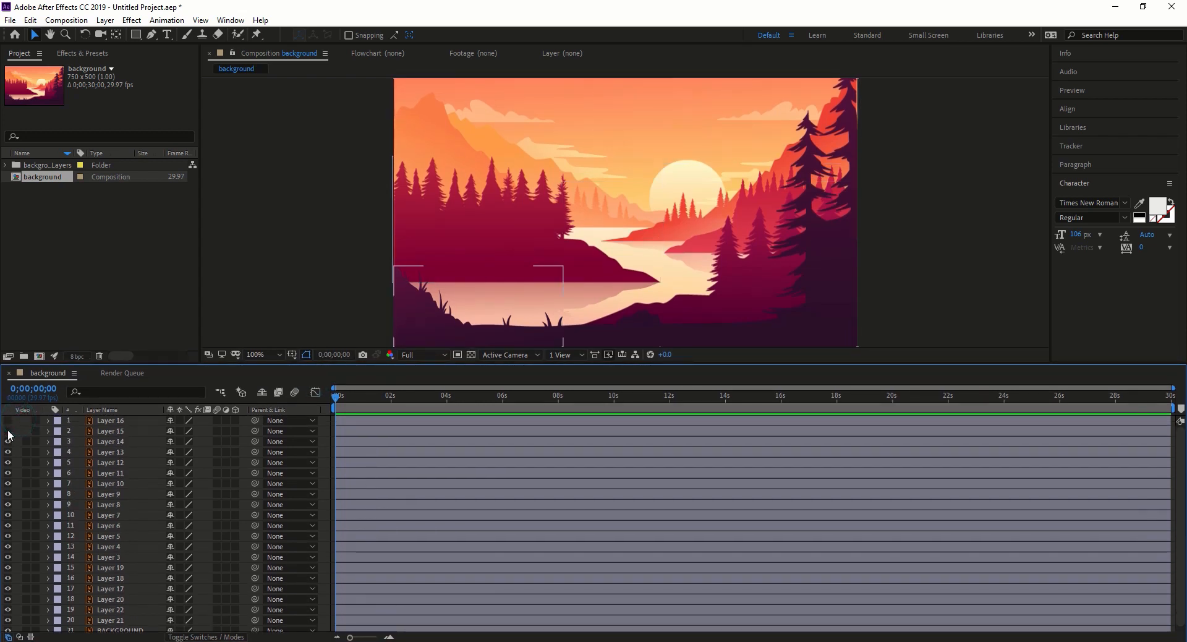
{"action": "scroll", "coordinate": [4, 500], "scroll_direction": "down", "scroll_amount": 1}
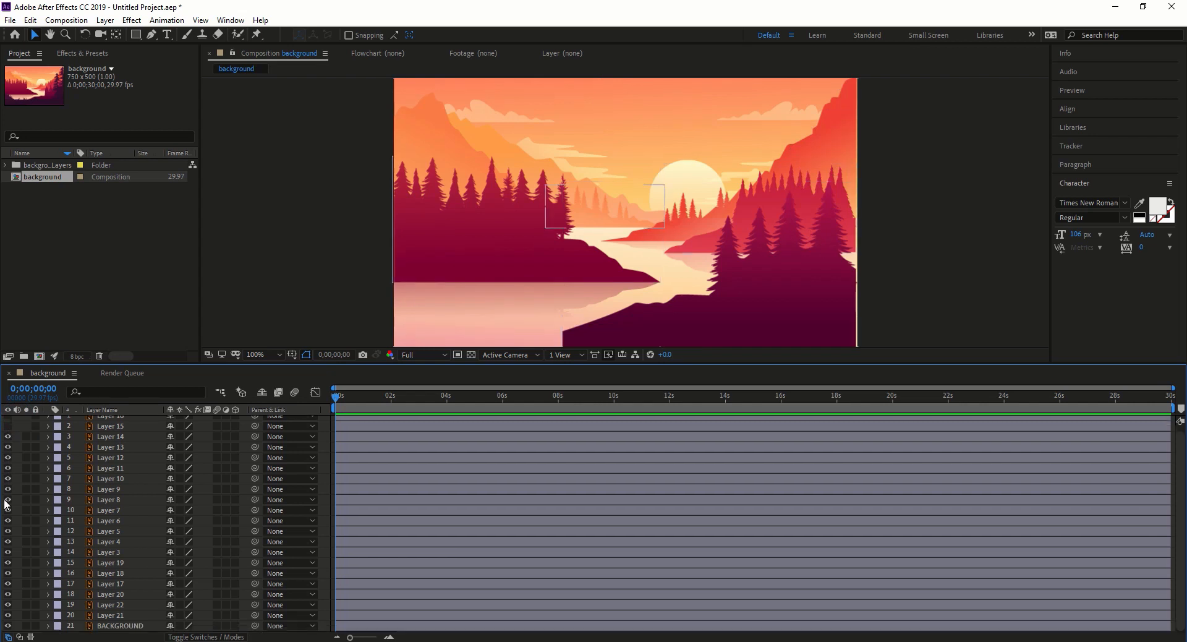
{"action": "left_click_drag", "start_coordinate": [7, 617], "coordinate": [8, 563]}
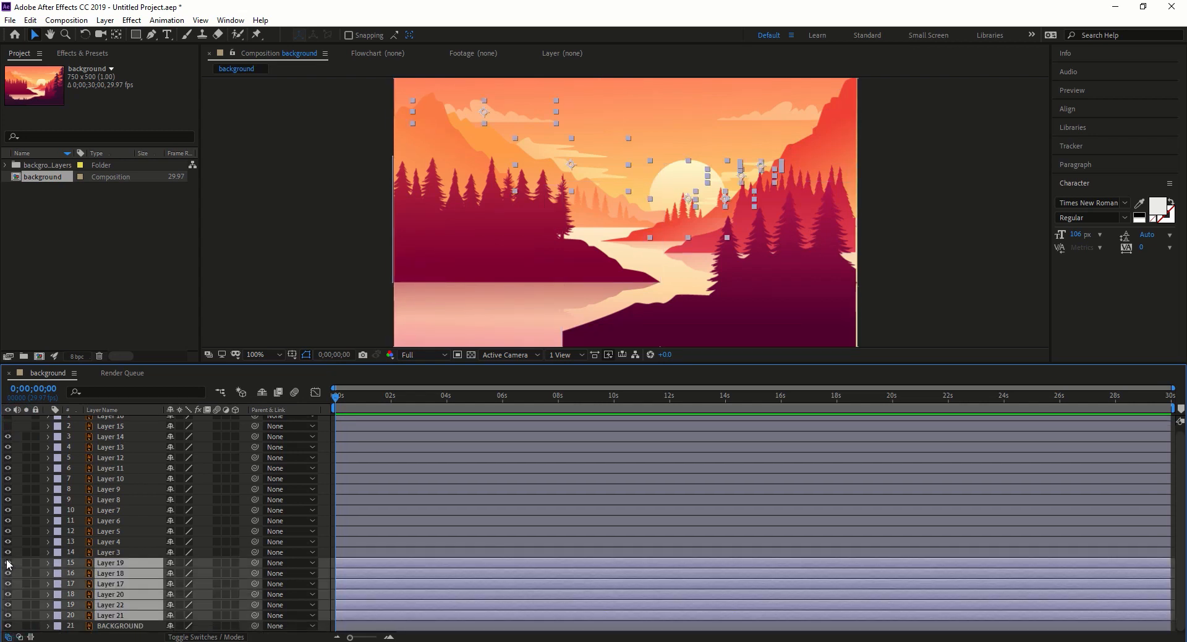
{"action": "left_click", "coordinate": [7, 572]}
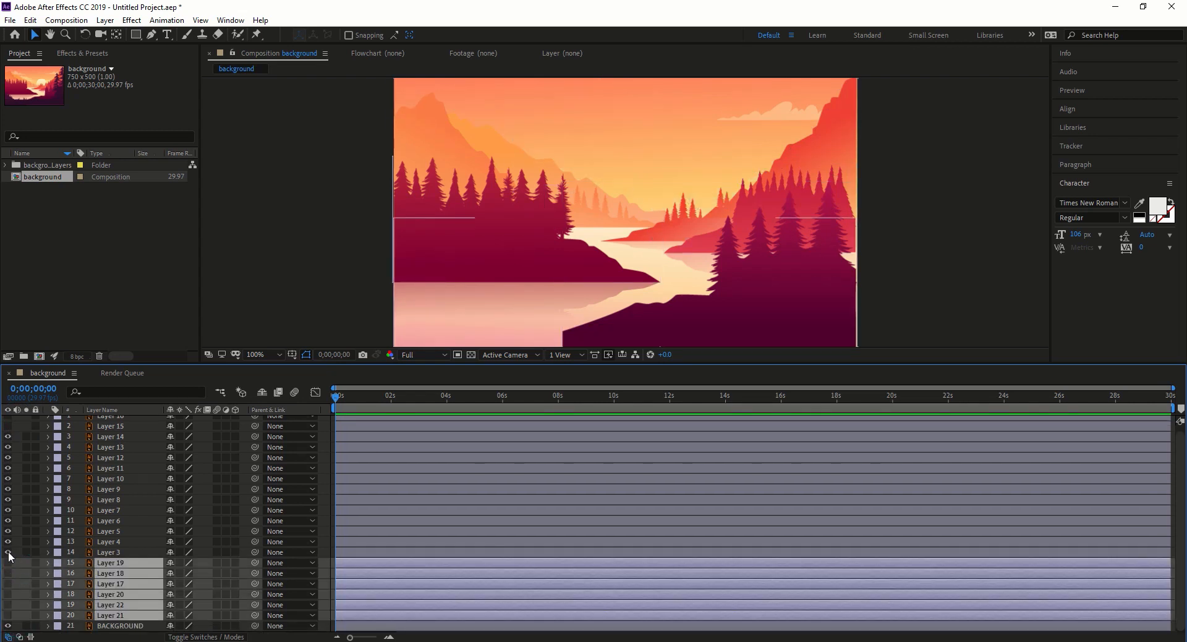
{"action": "left_click", "coordinate": [7, 551]}
{"action": "left_click", "coordinate": [8, 541]}
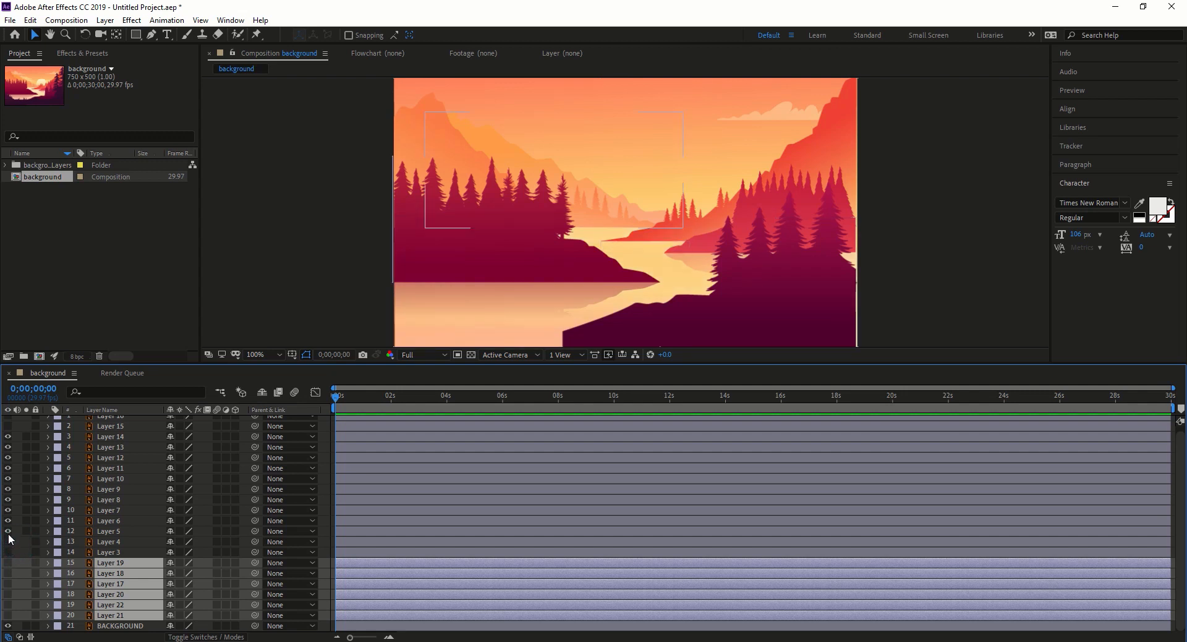
Clear the layer selection and hide Layers 5, 6, 7 and 8.
{"action": "left_click", "coordinate": [17, 527]}
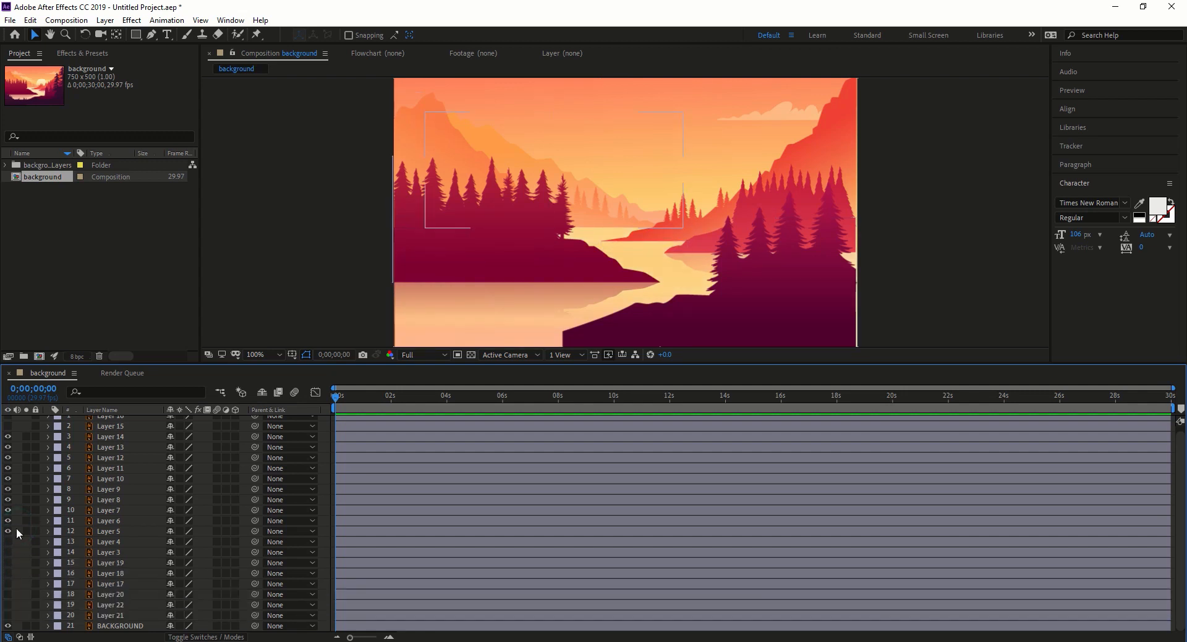
{"action": "left_click", "coordinate": [7, 531]}
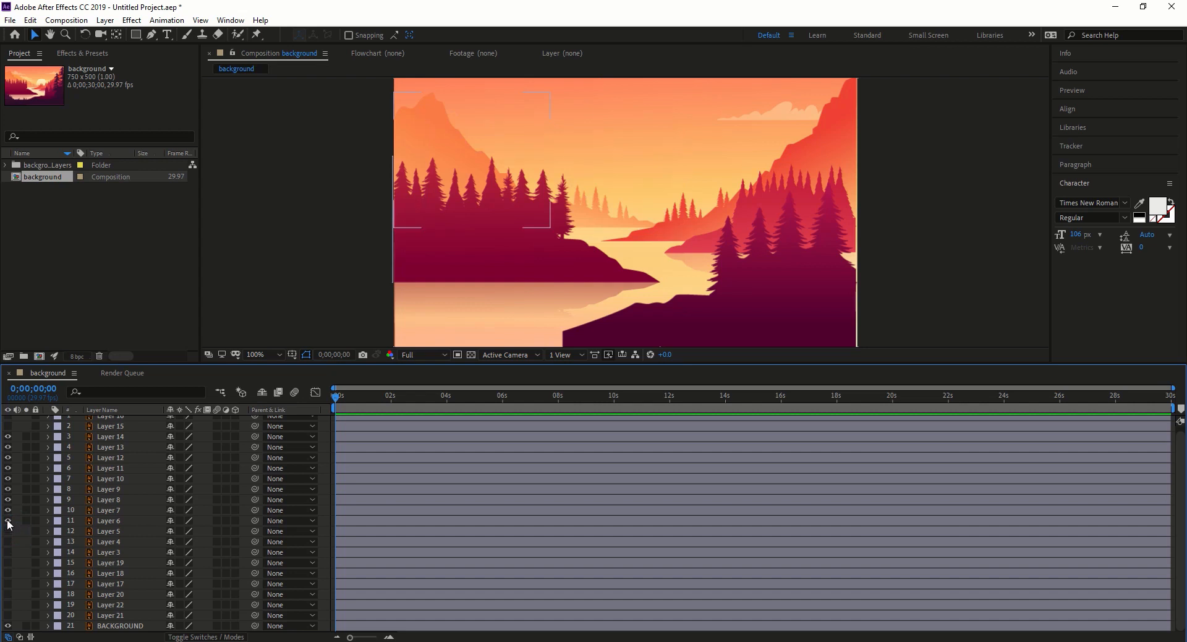
{"action": "left_click", "coordinate": [8, 520]}
{"action": "left_click", "coordinate": [8, 510]}
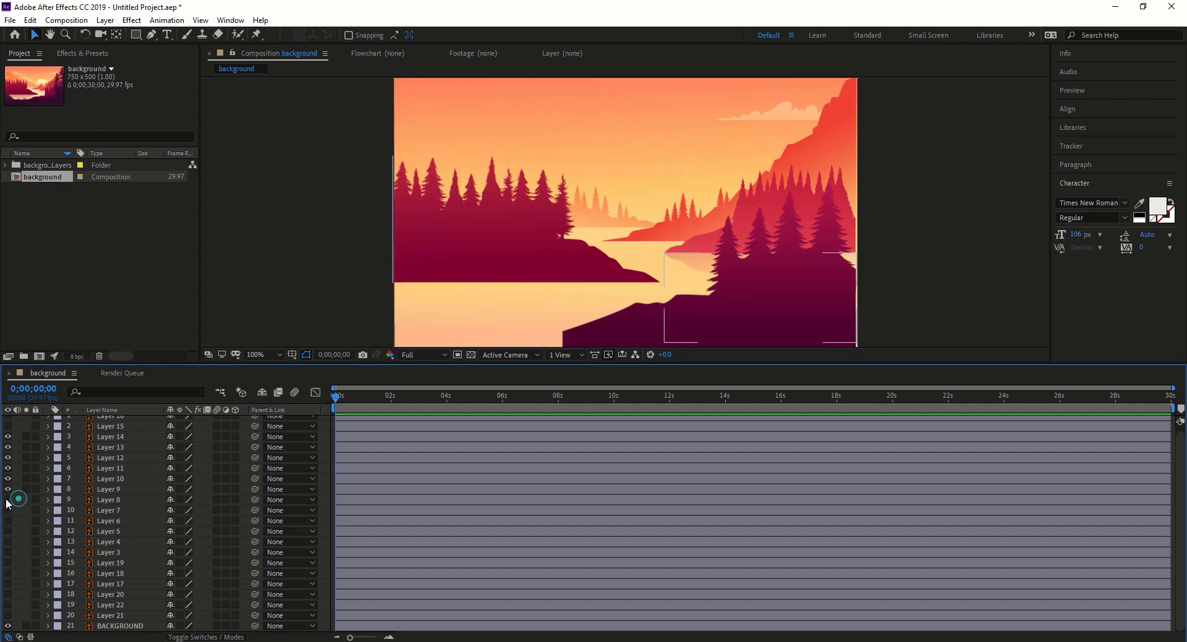
Make Layers 7, 6, 5, 4 and 3 visible again, leaving Layer 8 hidden.
{"action": "left_click", "coordinate": [7, 509]}
{"action": "left_click", "coordinate": [8, 520]}
{"action": "left_click", "coordinate": [7, 531]}
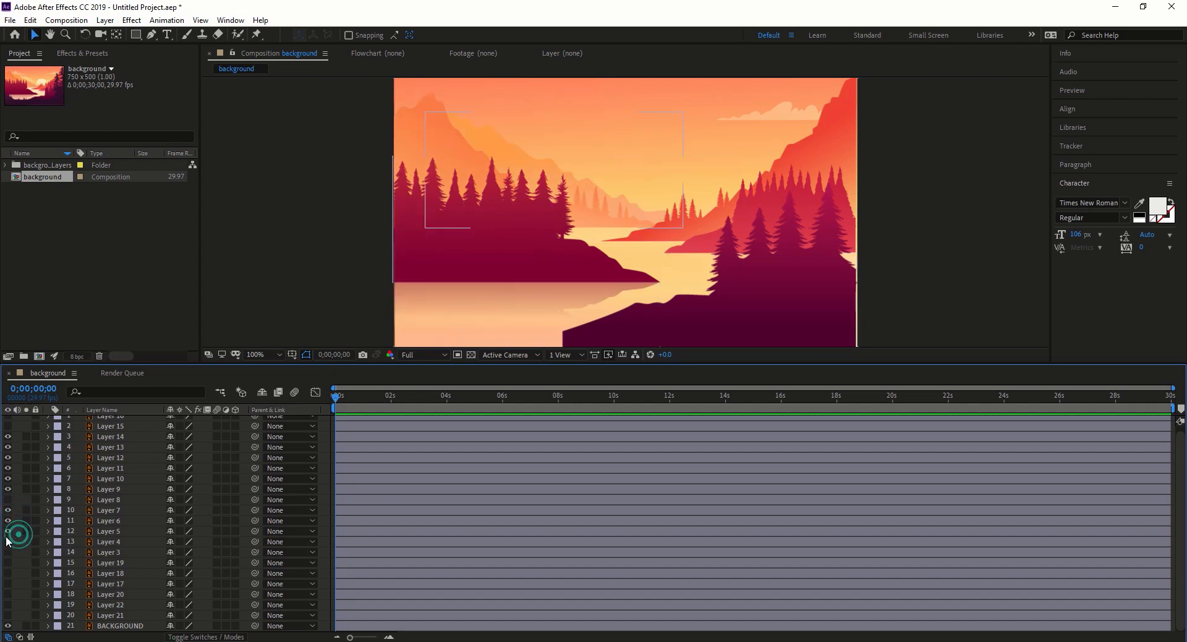
{"action": "left_click", "coordinate": [8, 541]}
{"action": "left_click", "coordinate": [8, 551]}
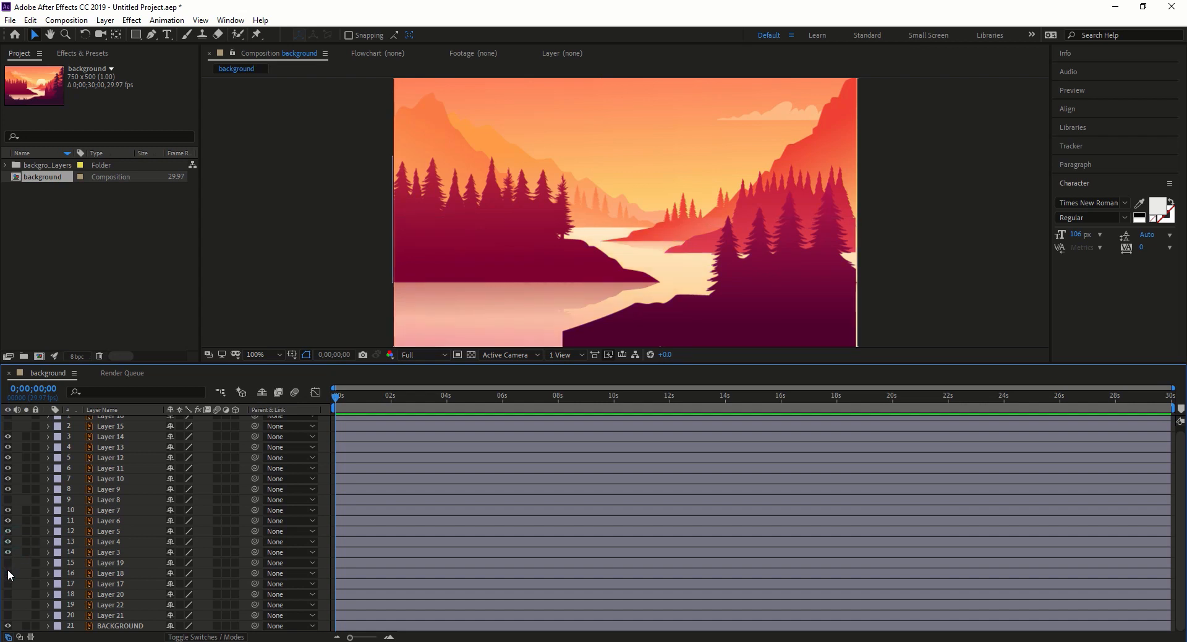
Make Layers 18, 17, 20, 22, 21 and 19 visible again.
{"action": "left_click", "coordinate": [8, 574]}
{"action": "left_click", "coordinate": [8, 583]}
{"action": "left_click", "coordinate": [9, 594]}
{"action": "left_click", "coordinate": [8, 605]}
{"action": "left_click", "coordinate": [9, 615]}
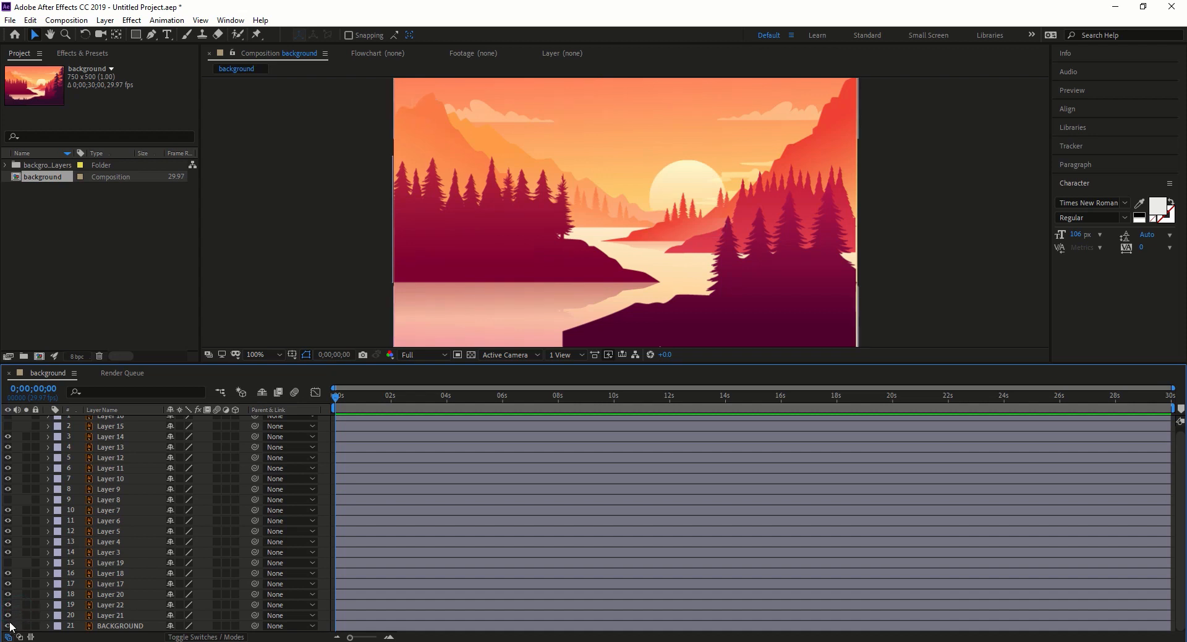
{"action": "left_click", "coordinate": [8, 562]}
Hide Layers 4, 5, 6 and 7, keeping Layer 3 visible.
{"action": "left_click", "coordinate": [7, 552]}
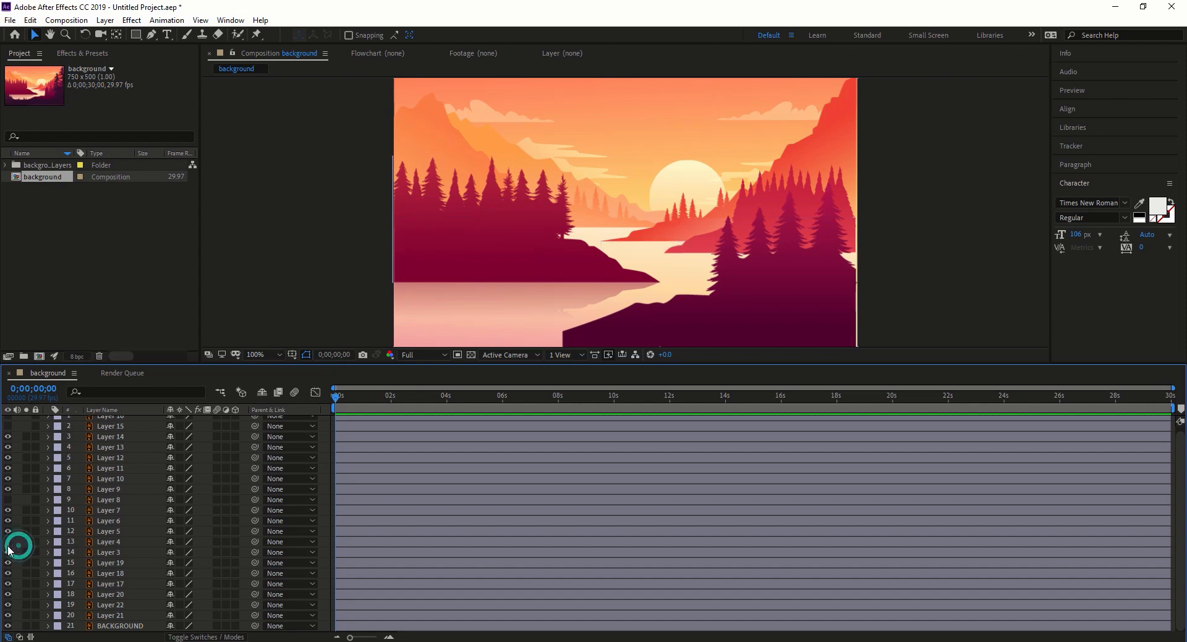
{"action": "left_click", "coordinate": [7, 541]}
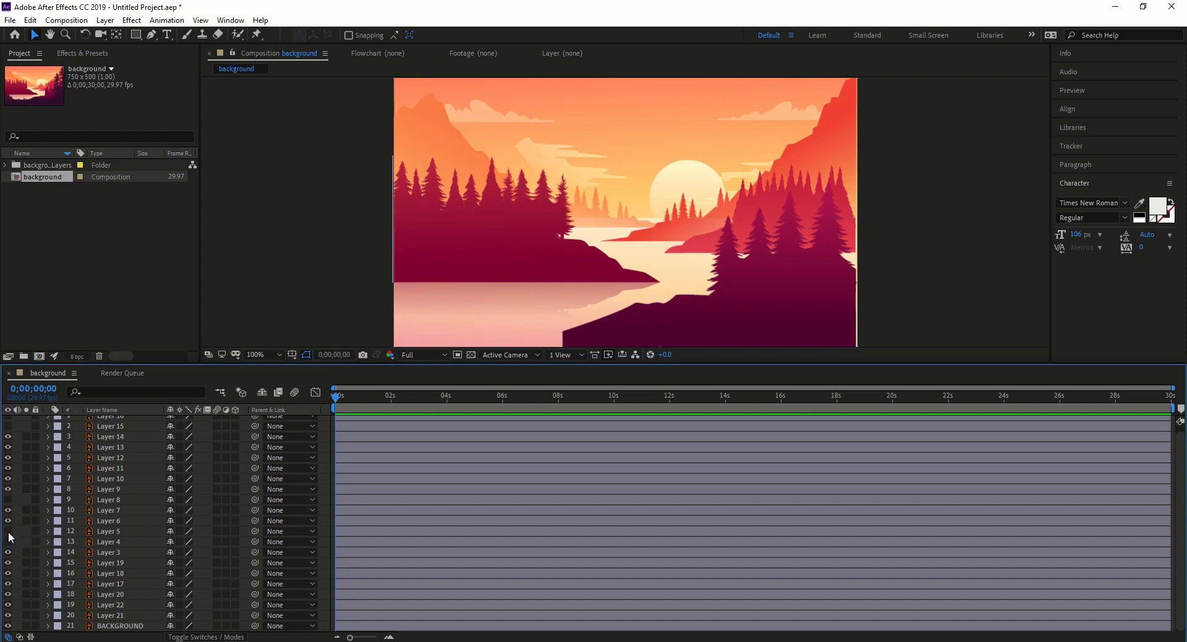
{"action": "left_click", "coordinate": [8, 521]}
{"action": "left_click", "coordinate": [8, 511]}
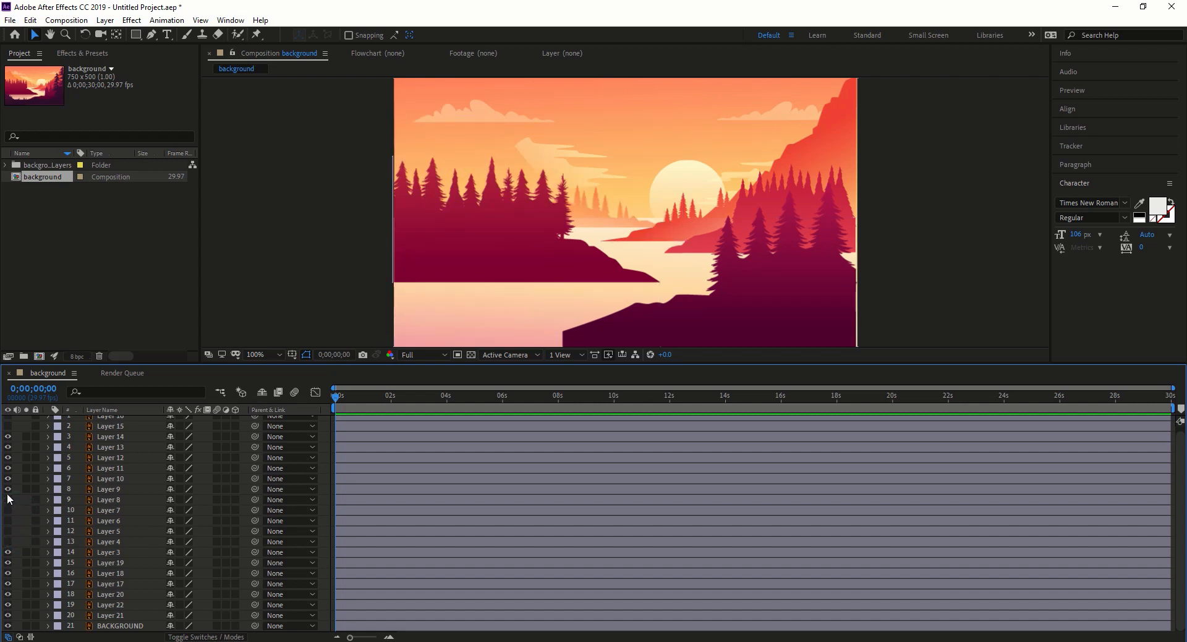
Toggle Layer 9 off and on to check its content, and hide Layers 10 and 11.
{"action": "left_click", "coordinate": [8, 489]}
{"action": "left_click", "coordinate": [8, 488]}
{"action": "left_click", "coordinate": [8, 479]}
{"action": "left_click", "coordinate": [8, 468]}
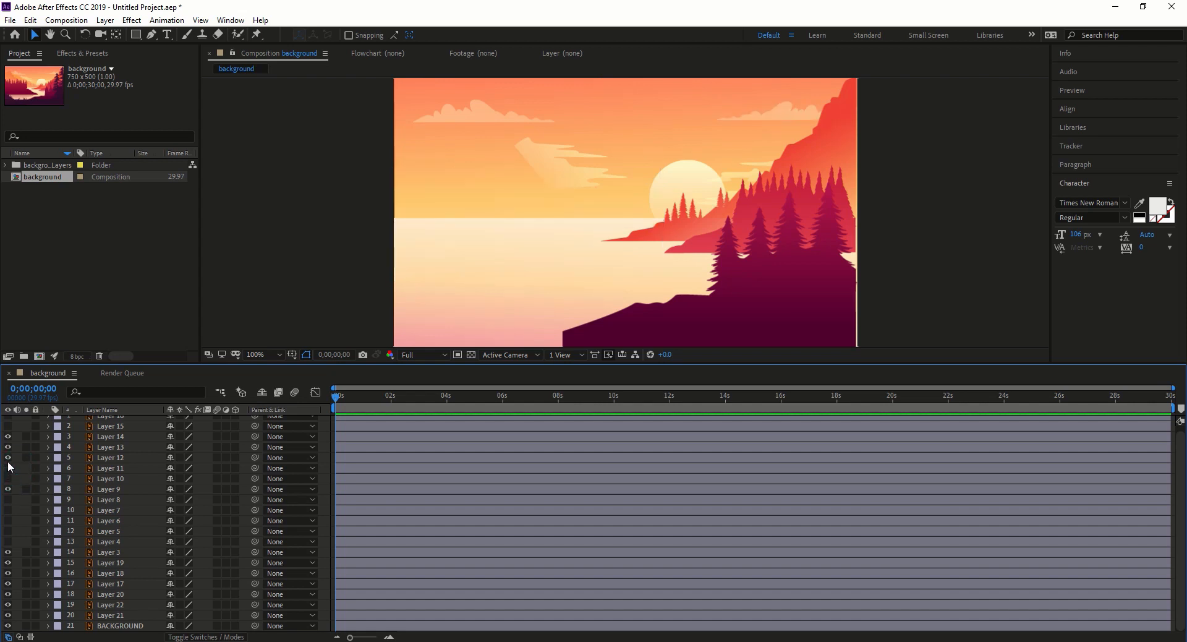
{"action": "left_click", "coordinate": [8, 479]}
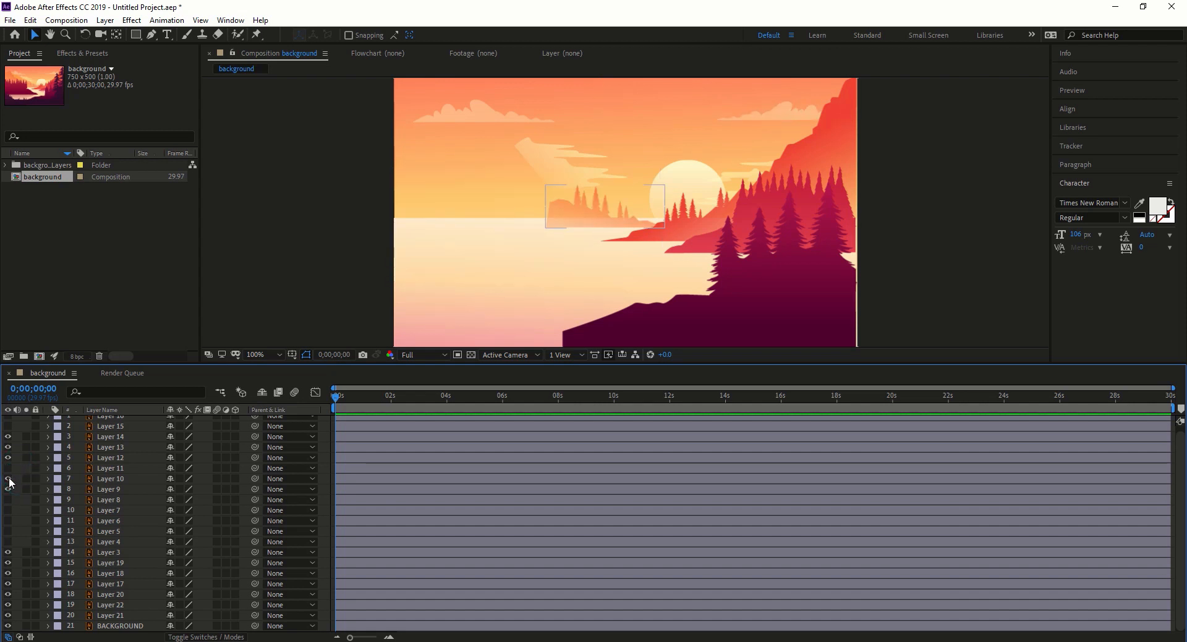
{"action": "left_click", "coordinate": [7, 478]}
Hide Layers 12, 13 and 14 so only the sky, clouds, sun and water remain displayed.
{"action": "left_click", "coordinate": [8, 457]}
{"action": "left_click", "coordinate": [8, 447]}
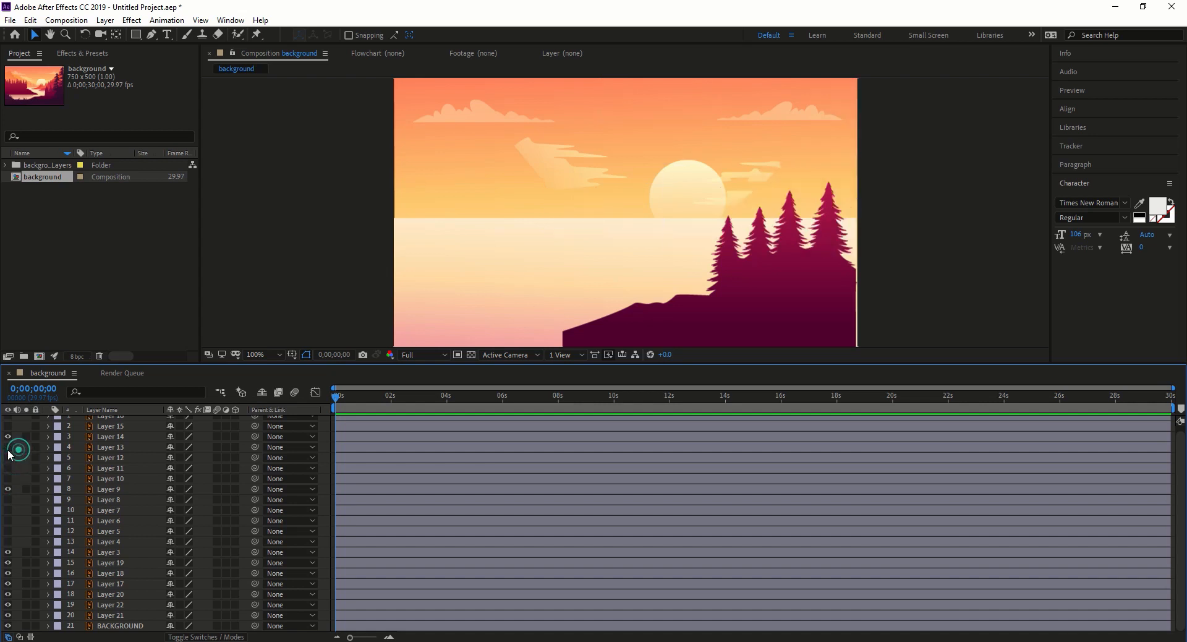
{"action": "left_click", "coordinate": [8, 437]}
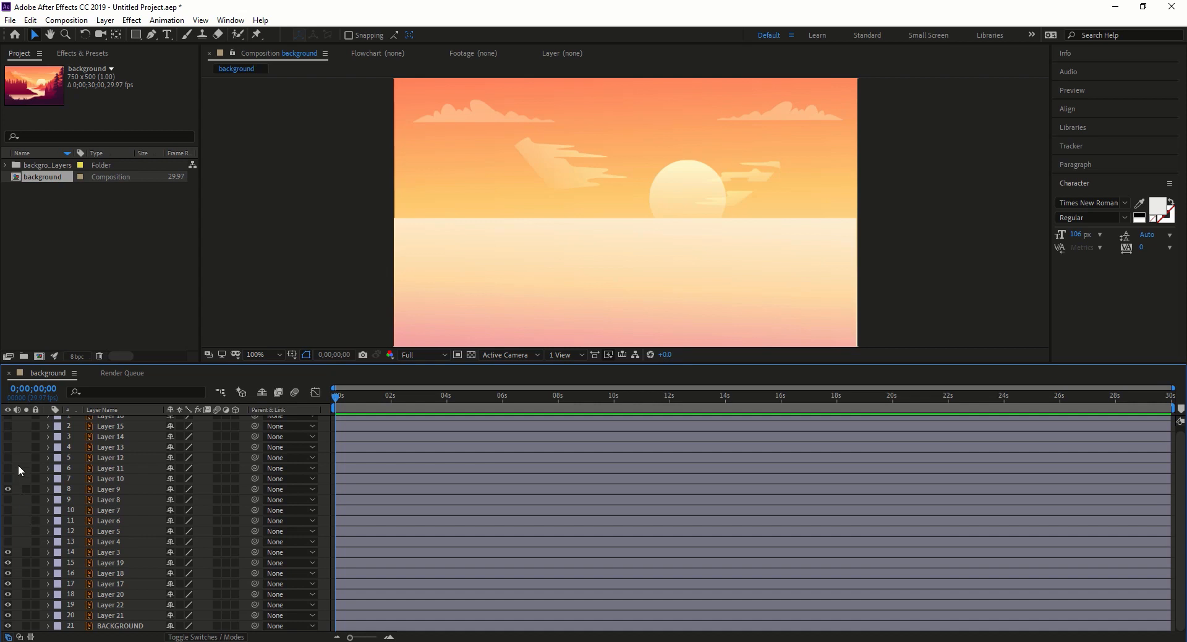
{"action": "left_click", "coordinate": [118, 490]}
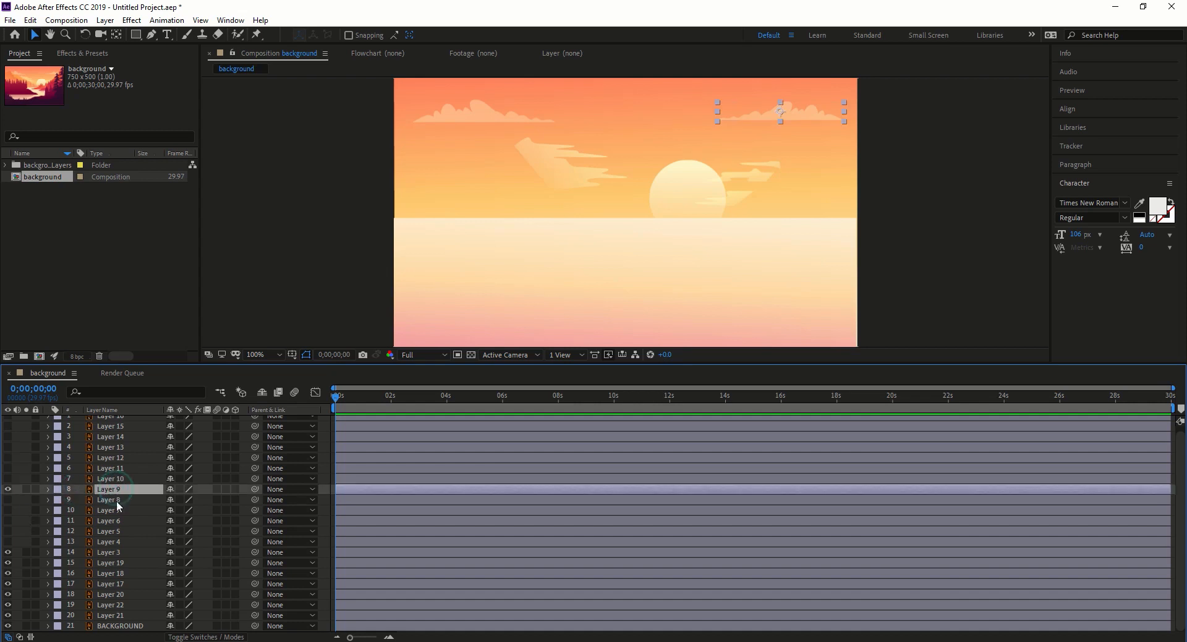
{"action": "left_click", "coordinate": [106, 553]}
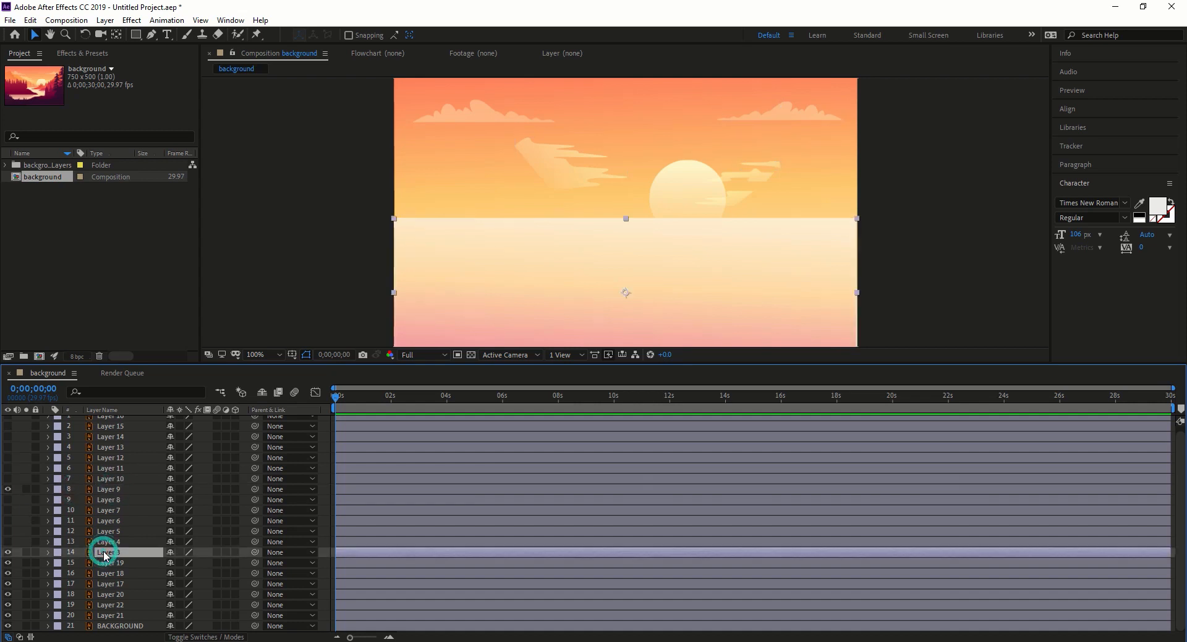
{"action": "left_click", "coordinate": [115, 489]}
{"action": "left_click", "coordinate": [123, 552], "text": "shift"}
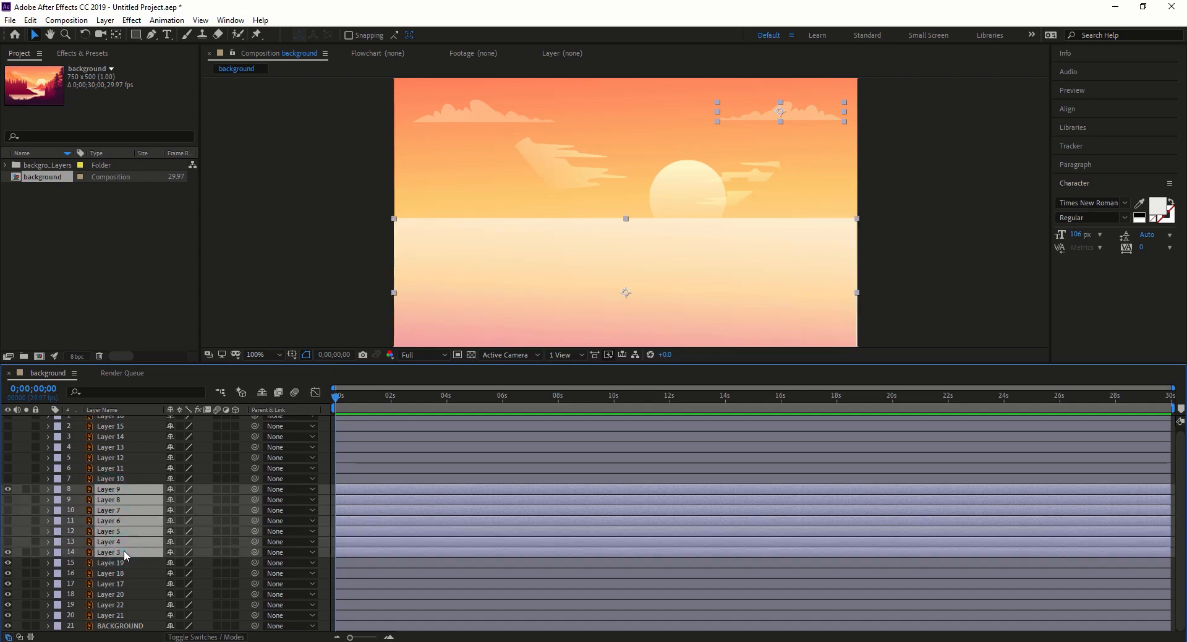
{"action": "left_click", "coordinate": [121, 488]}
{"action": "left_click", "coordinate": [79, 575]}
Select the timeline layers from Layer 9 down through Layer 21, leaving BACKGROUND out of the selection.
{"action": "left_click", "coordinate": [118, 490]}
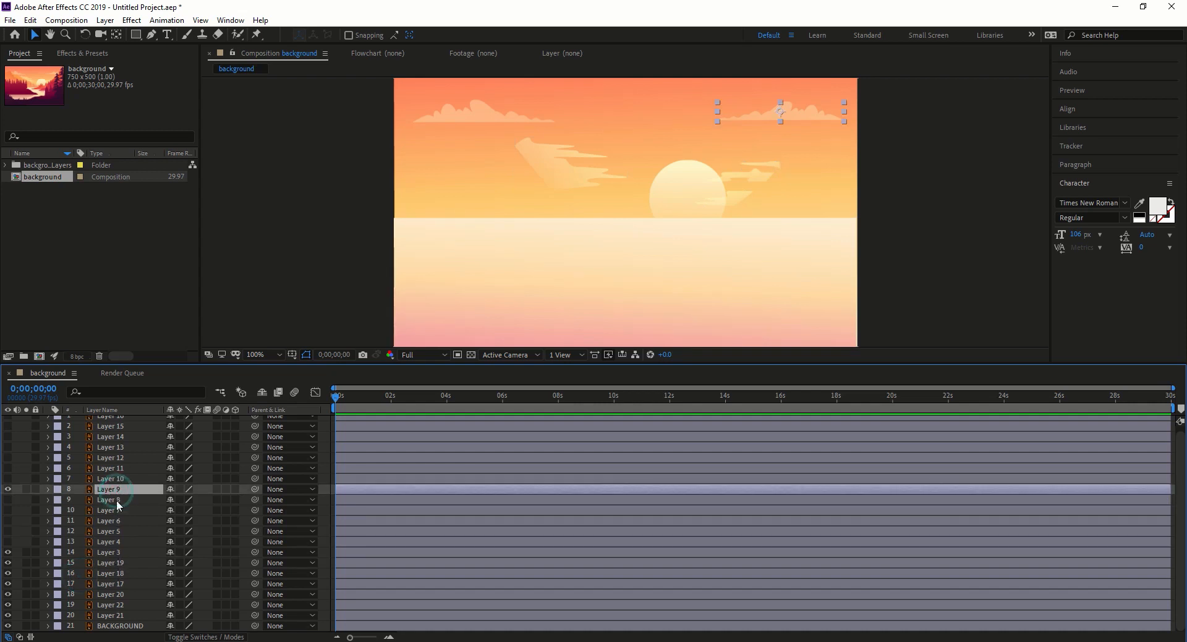
{"action": "left_click", "coordinate": [119, 551], "text": "ctrl"}
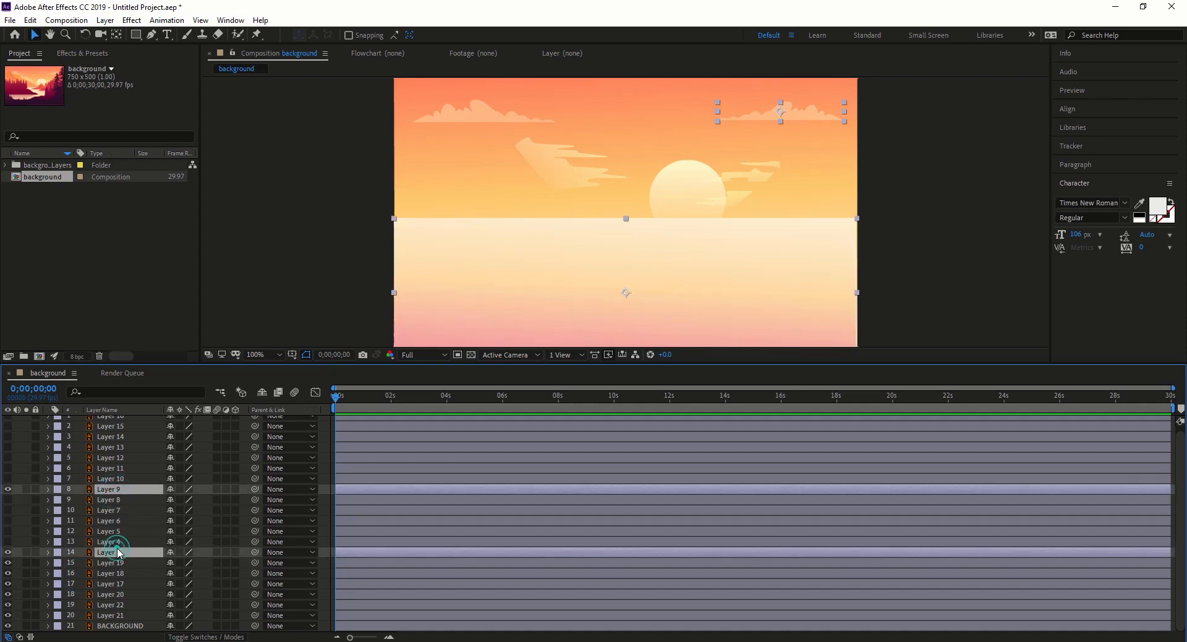
{"action": "left_click", "coordinate": [117, 615], "text": "shift"}
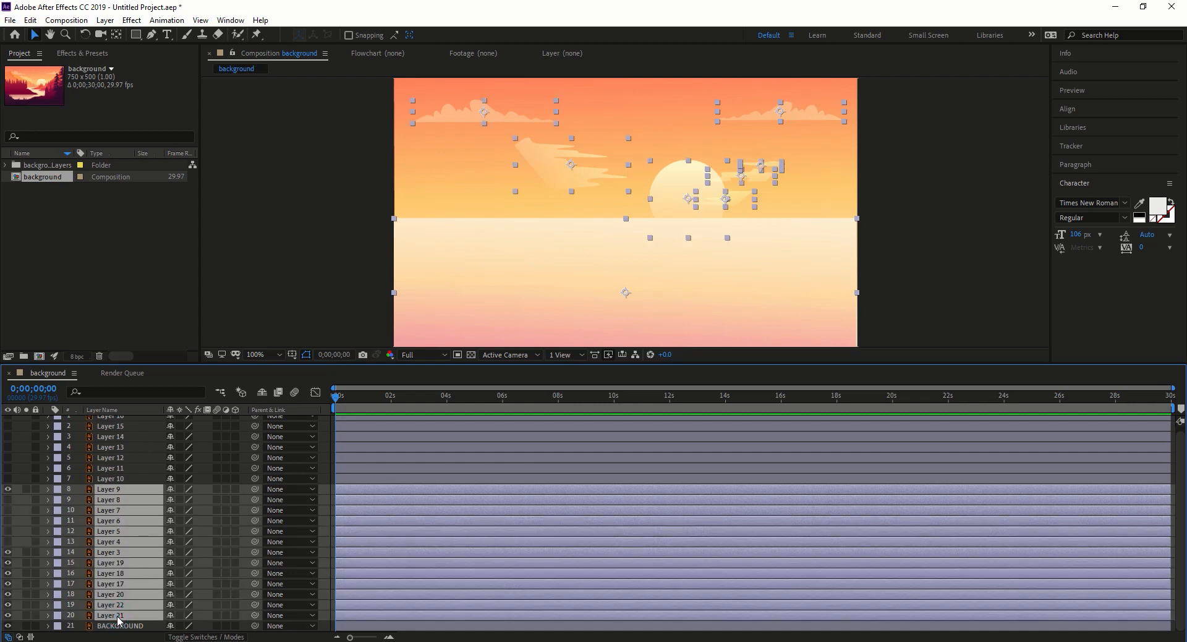
{"action": "left_click", "coordinate": [9, 625]}
Try to animate the selected layers' Position from a keyframe at 0 s to one at 0;00;12;01, moving Layer 9 to X 619.5.
{"action": "left_click", "coordinate": [48, 490]}
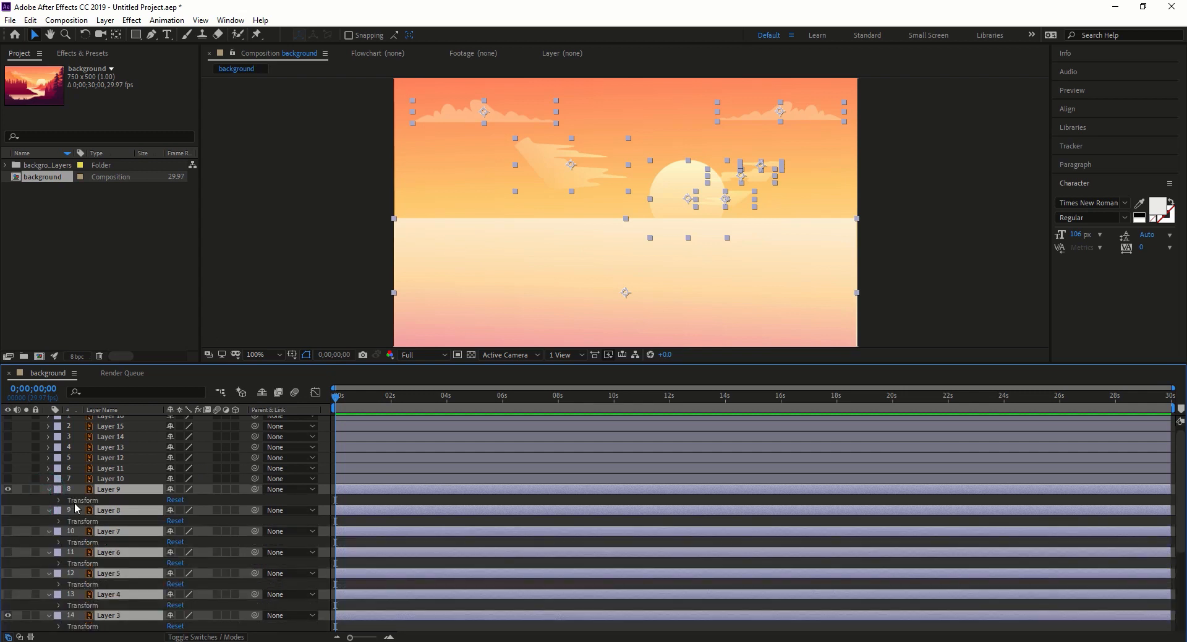
{"action": "left_click", "coordinate": [59, 500]}
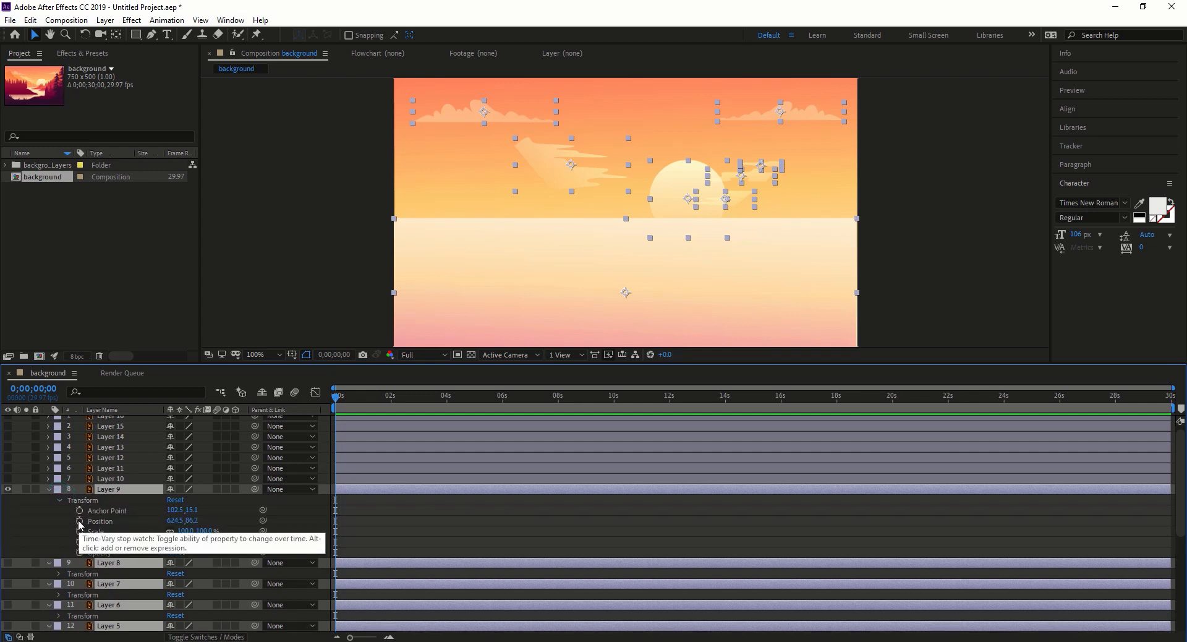
{"action": "left_click", "coordinate": [80, 524]}
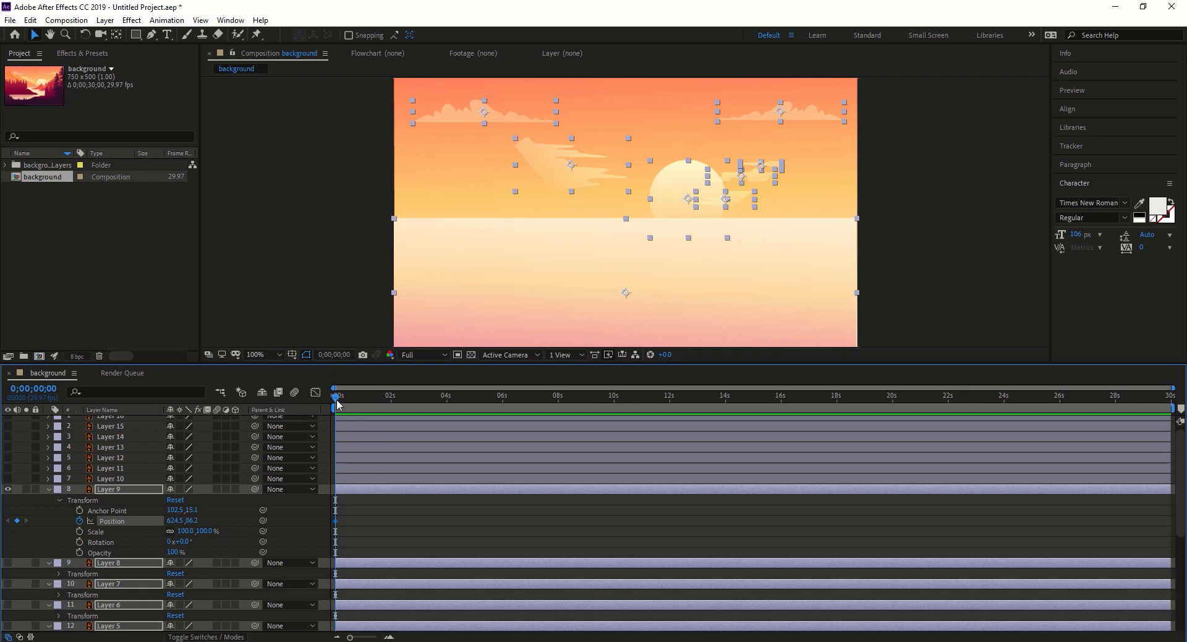
{"action": "left_click_drag", "start_coordinate": [337, 403], "coordinate": [671, 401]}
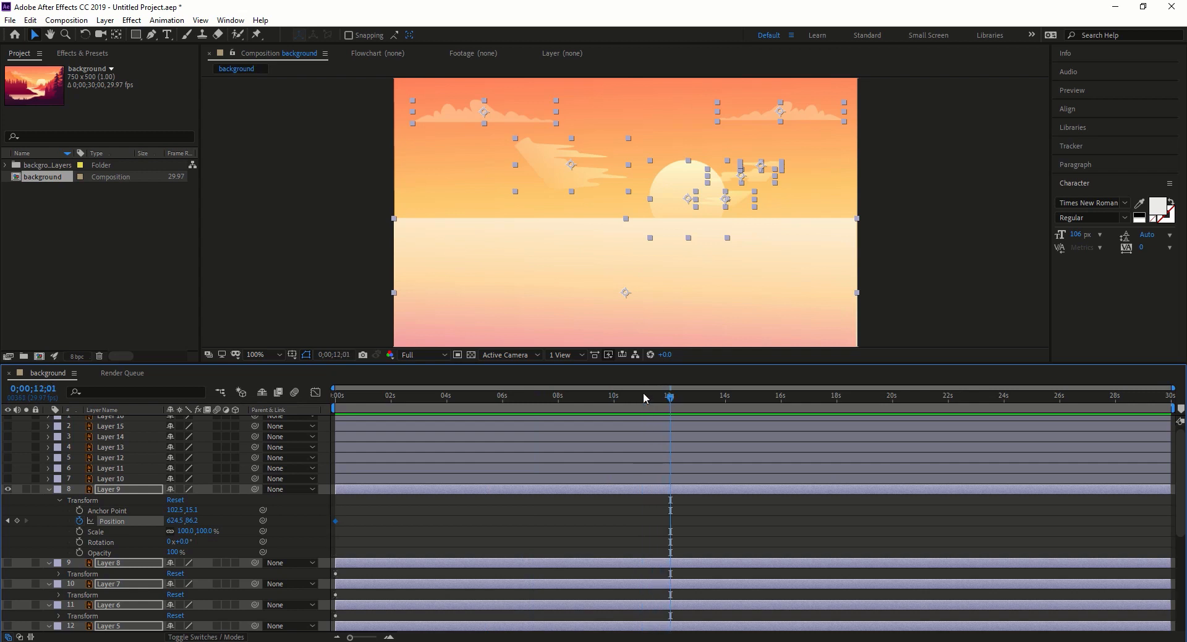
{"action": "left_click_drag", "start_coordinate": [178, 521], "coordinate": [176, 522]}
{"action": "scroll", "coordinate": [180, 524], "scroll_direction": "down", "scroll_amount": 5}
{"action": "scroll", "coordinate": [180, 525], "scroll_direction": "up", "scroll_amount": 5}
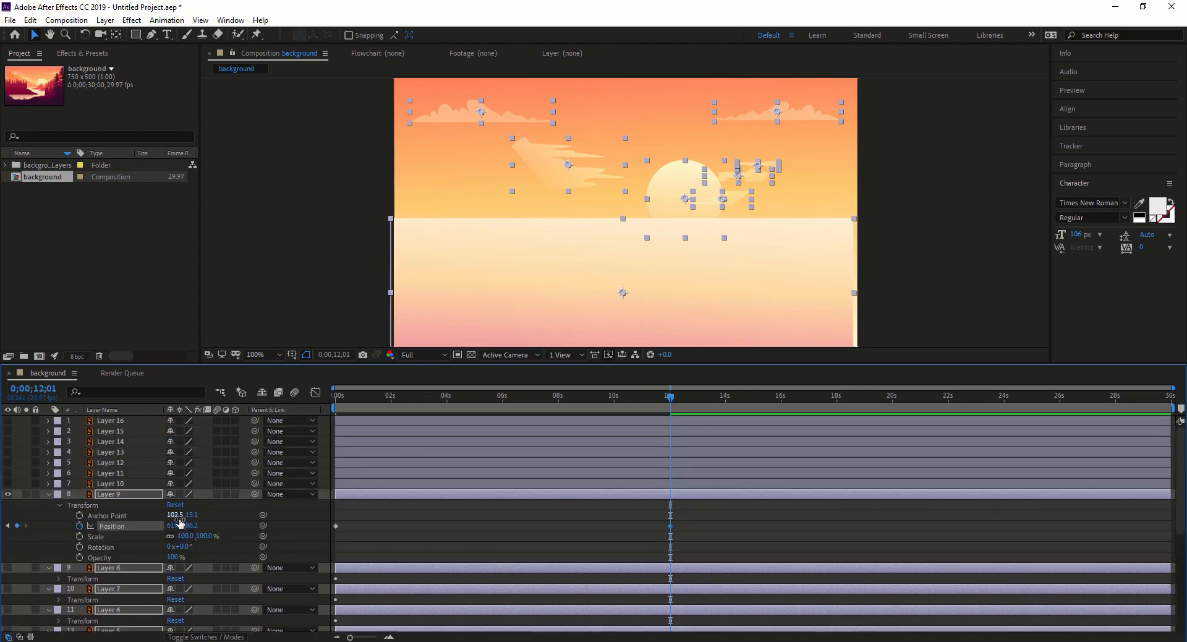
{"action": "scroll", "coordinate": [123, 507], "scroll_direction": "down", "scroll_amount": 1}
Toggle the selected layers' visibility off and on, and undo that along with their Position keyframes.
{"action": "left_click", "coordinate": [8, 461]}
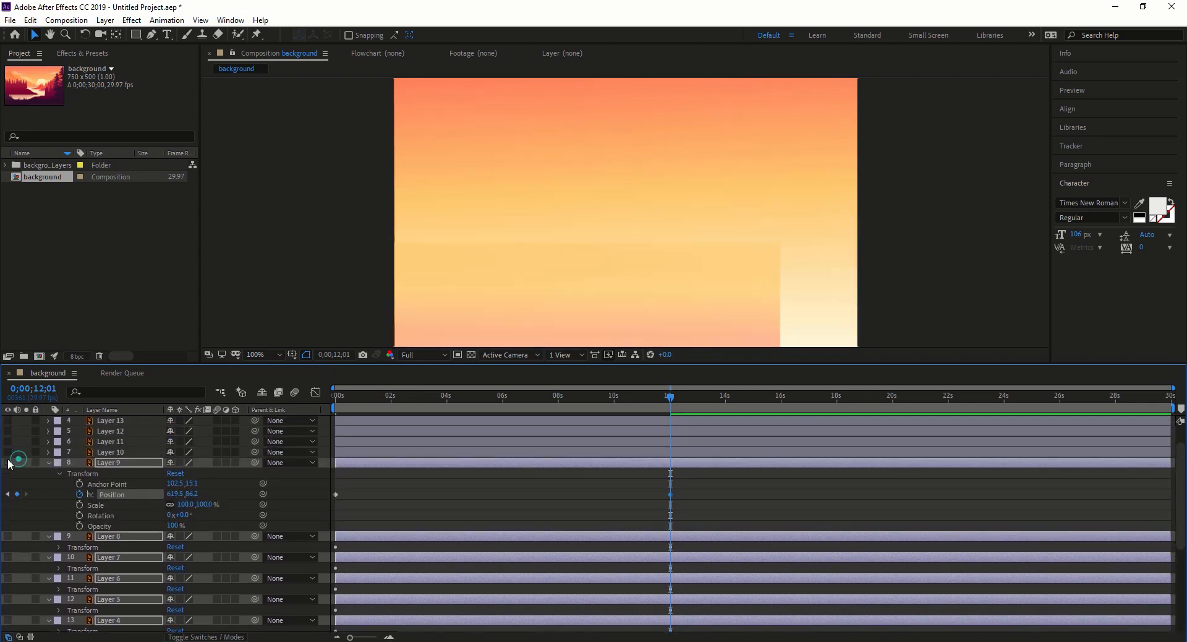
{"action": "left_click", "coordinate": [8, 461]}
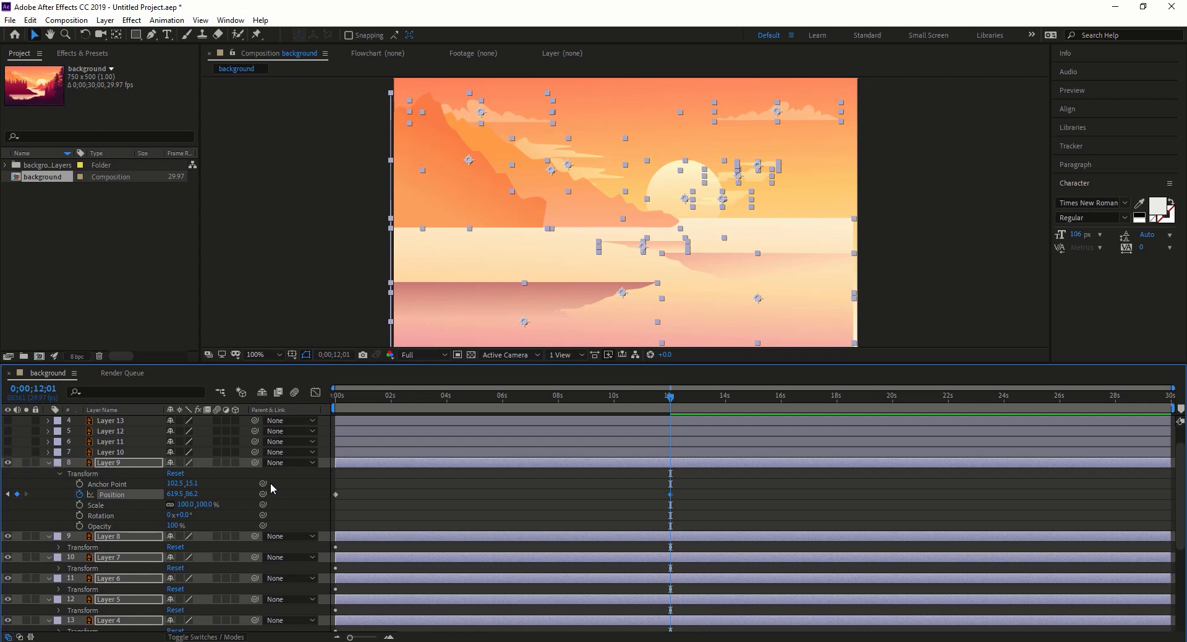
{"action": "key", "text": "ctrl+z"}
{"action": "key", "text": "ctrl+z"}
{"action": "key", "text": "ctrl+z"}
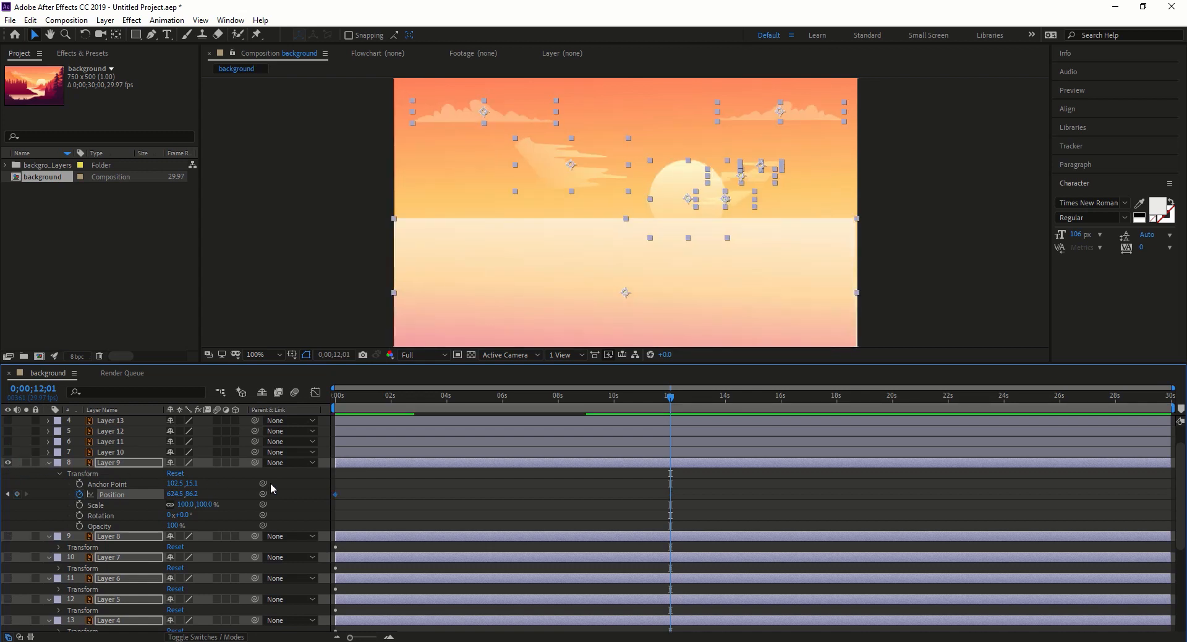
{"action": "key", "text": "ctrl+z"}
{"action": "key", "text": "ctrl+z"}
{"action": "key", "text": "ctrl+z"}
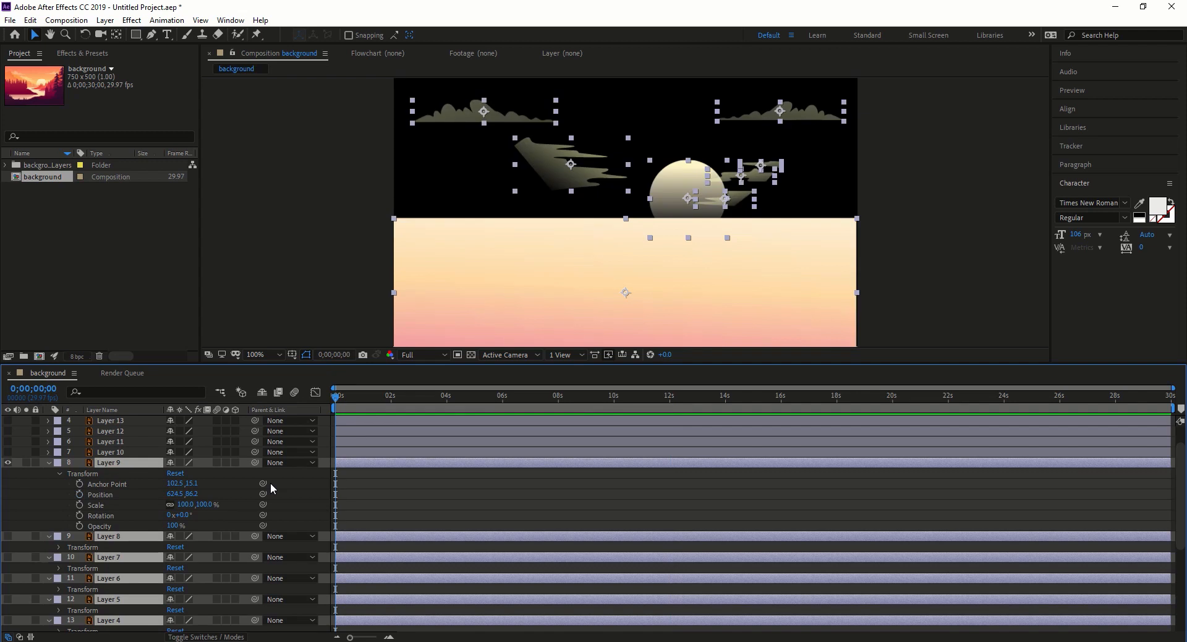
{"action": "key", "text": "ctrl+z"}
{"action": "key", "text": "ctrl+z"}
{"action": "key", "text": "ctrl+z"}
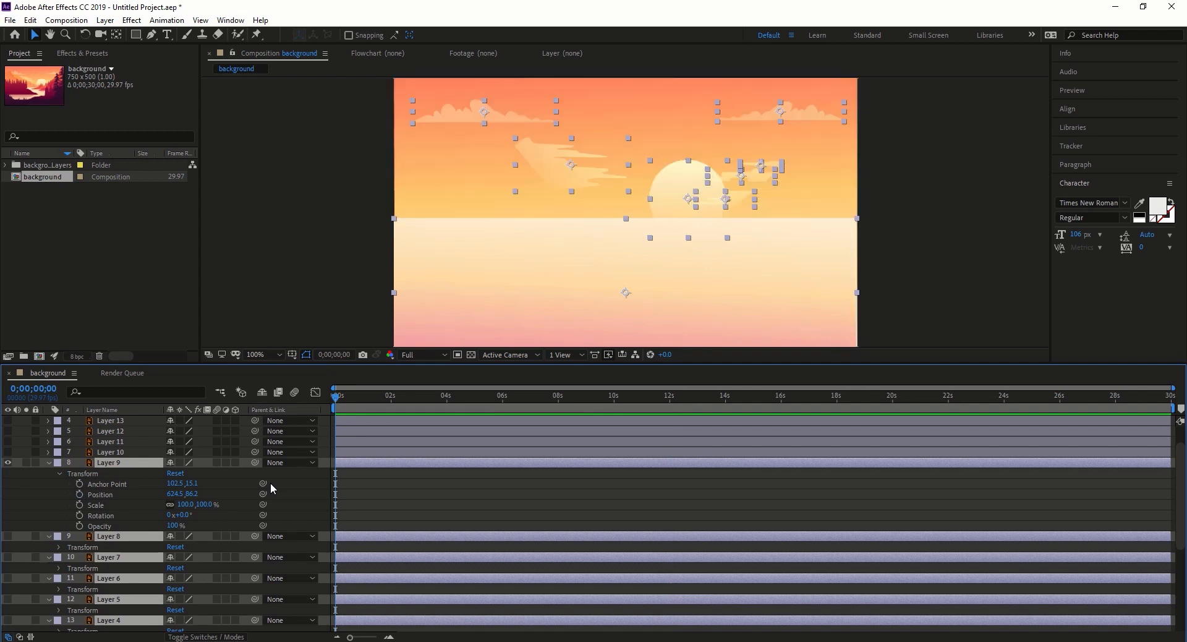
Toggle the visibility of Layers 9, 8 and 7 individually to check which part of the scene each contains.
{"action": "left_click", "coordinate": [8, 464]}
{"action": "left_click", "coordinate": [8, 463]}
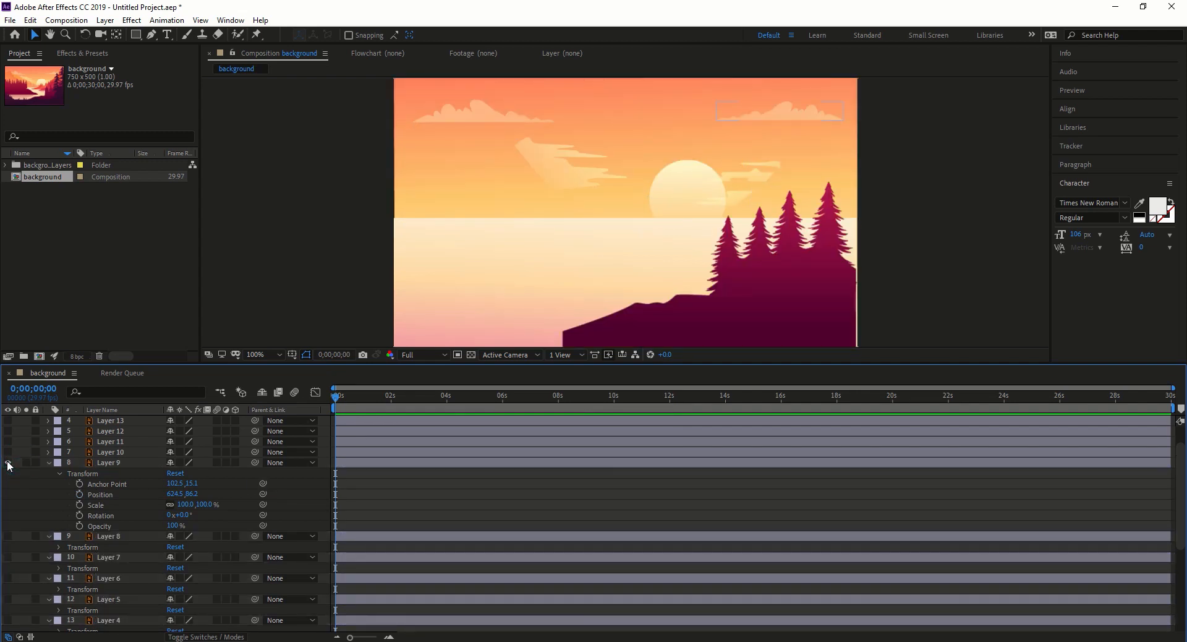
{"action": "left_click", "coordinate": [7, 464]}
{"action": "left_click", "coordinate": [7, 463]}
{"action": "scroll", "coordinate": [9, 470], "scroll_direction": "down", "scroll_amount": 3}
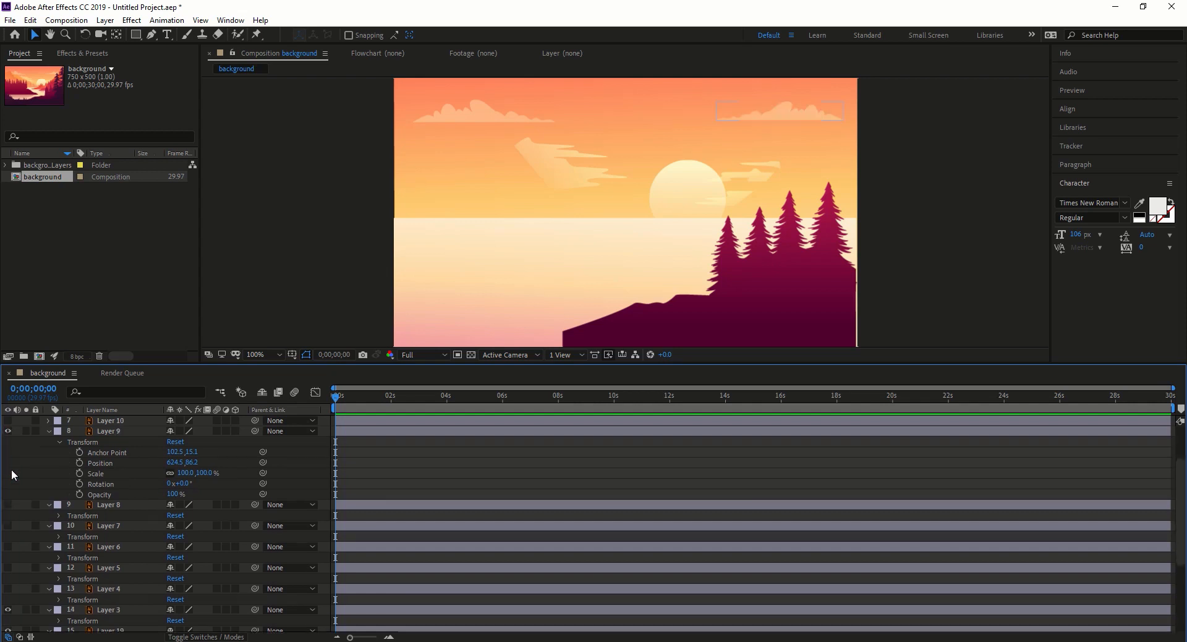
{"action": "left_click", "coordinate": [7, 441]}
{"action": "left_click", "coordinate": [7, 462]}
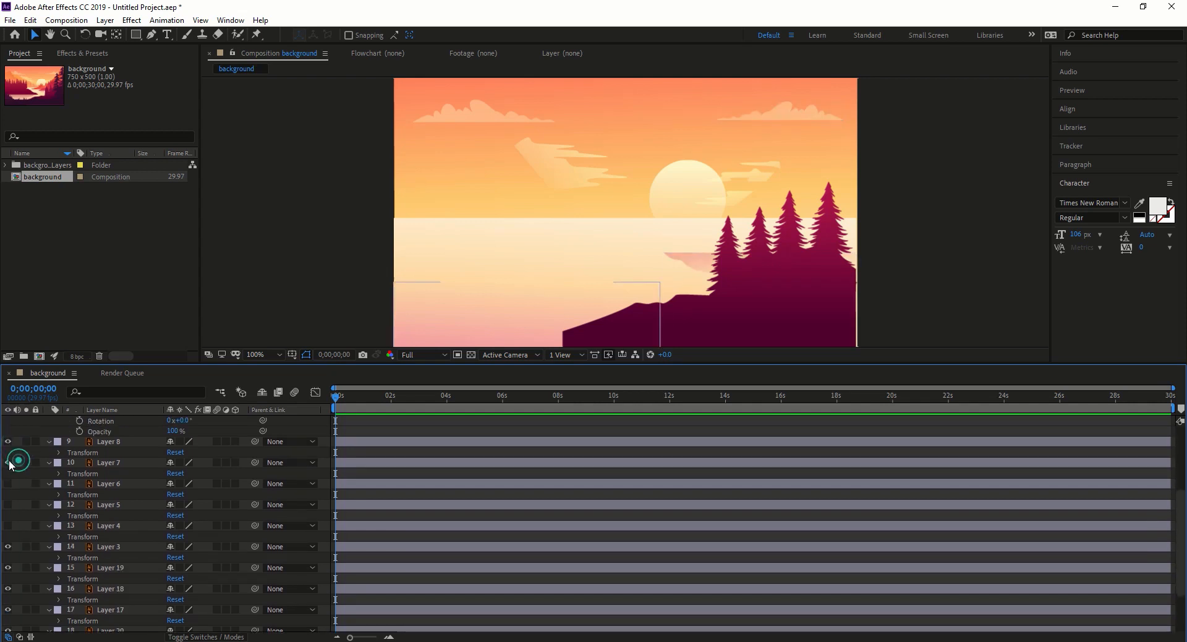
{"action": "left_click", "coordinate": [7, 463]}
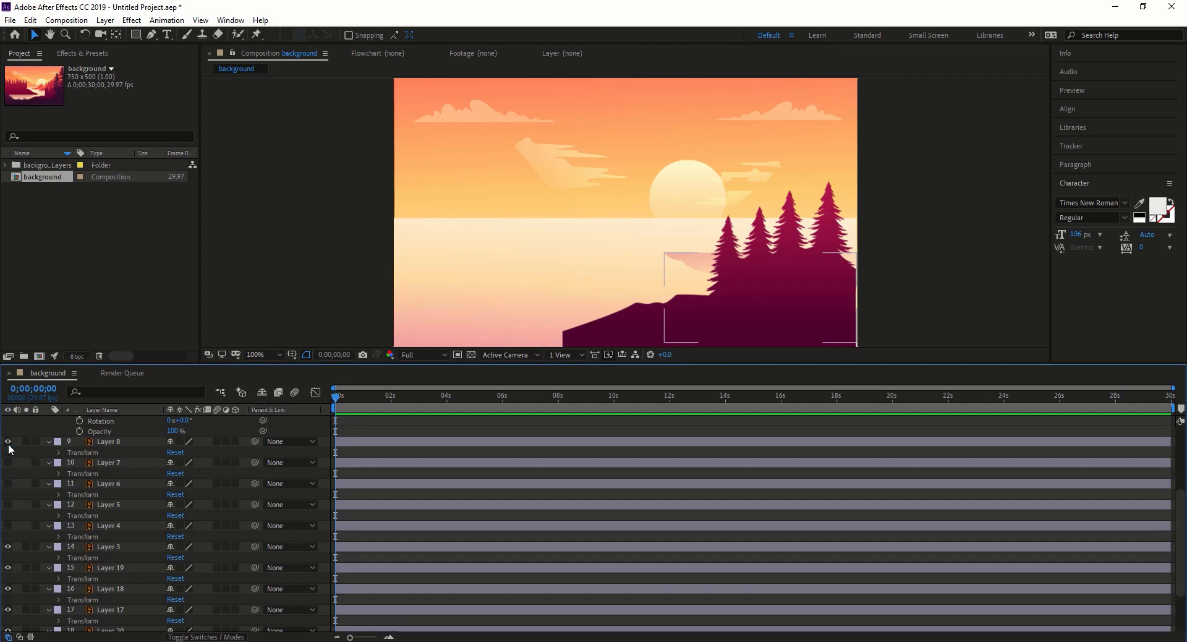
{"action": "left_click", "coordinate": [7, 441]}
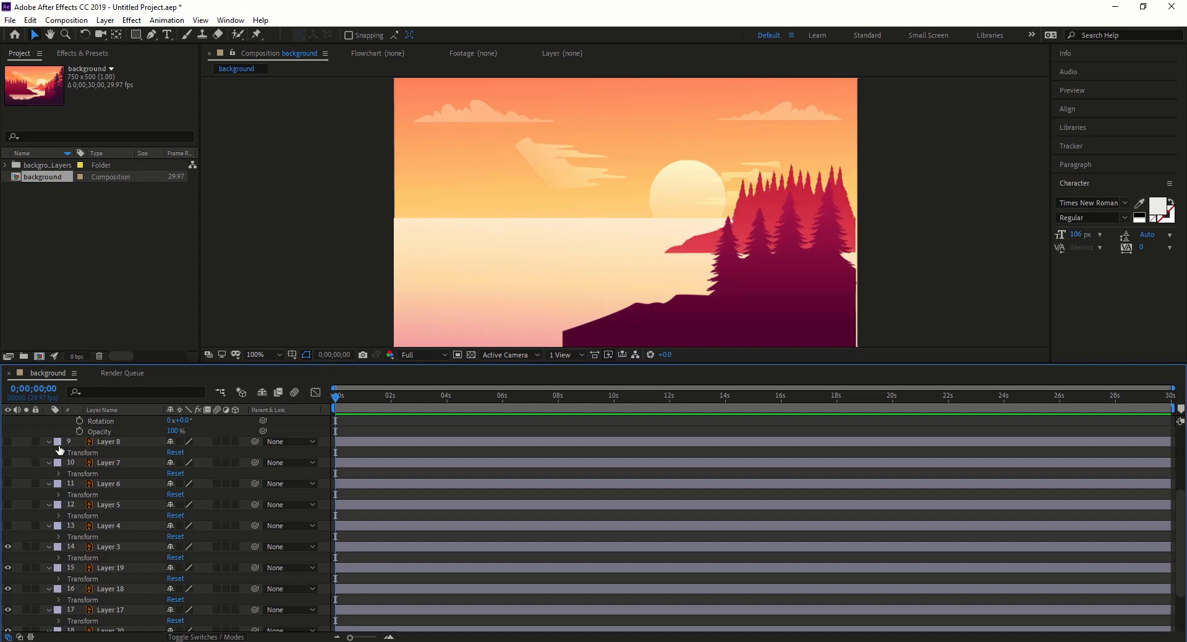
Undo the layer visibility changes and all earlier edits back to the empty project.
{"action": "key", "text": "ctrl+z"}
{"action": "key", "text": "ctrl+z"}
{"action": "key", "text": "ctrl+z"}
{"action": "key", "text": "ctrl+z"}
{"action": "key", "text": "ctrl+z"}
{"action": "key", "text": "ctrl+z"}
{"action": "key", "text": "ctrl+z"}
{"action": "key", "text": "ctrl+z"}
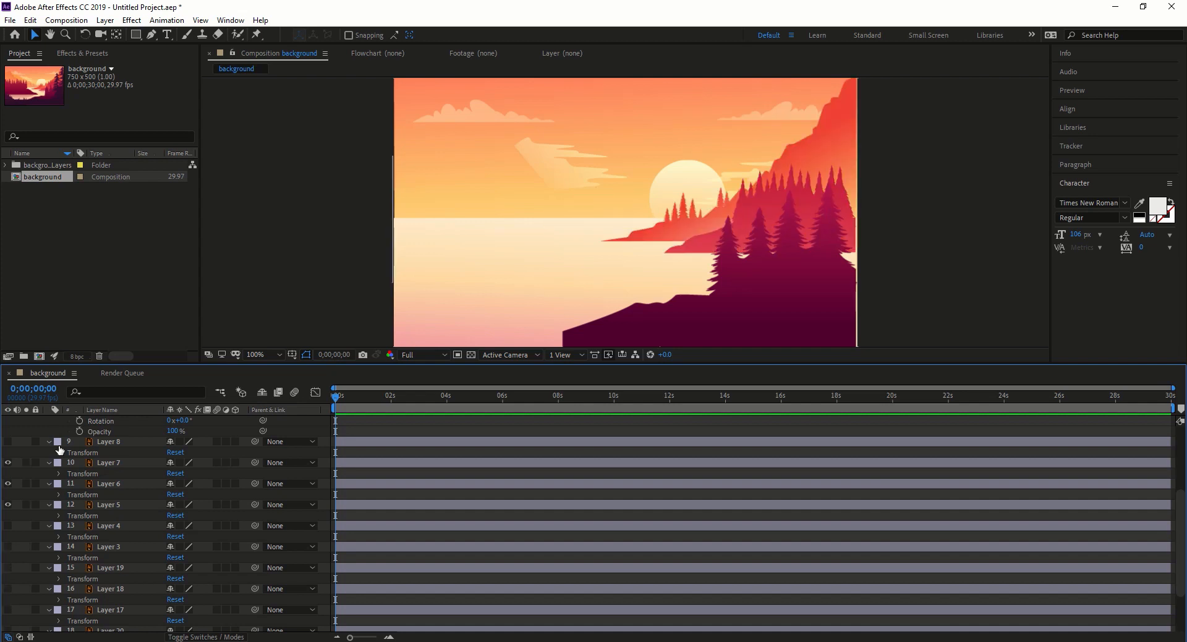
{"action": "key", "text": "ctrl+z"}
{"action": "key", "text": "ctrl+z"}
{"action": "key", "text": "ctrl+z"}
{"action": "key", "text": "ctrl+z"}
{"action": "key", "text": "ctrl+z"}
{"action": "key", "text": "ctrl+z"}
{"action": "key", "text": "ctrl+z"}
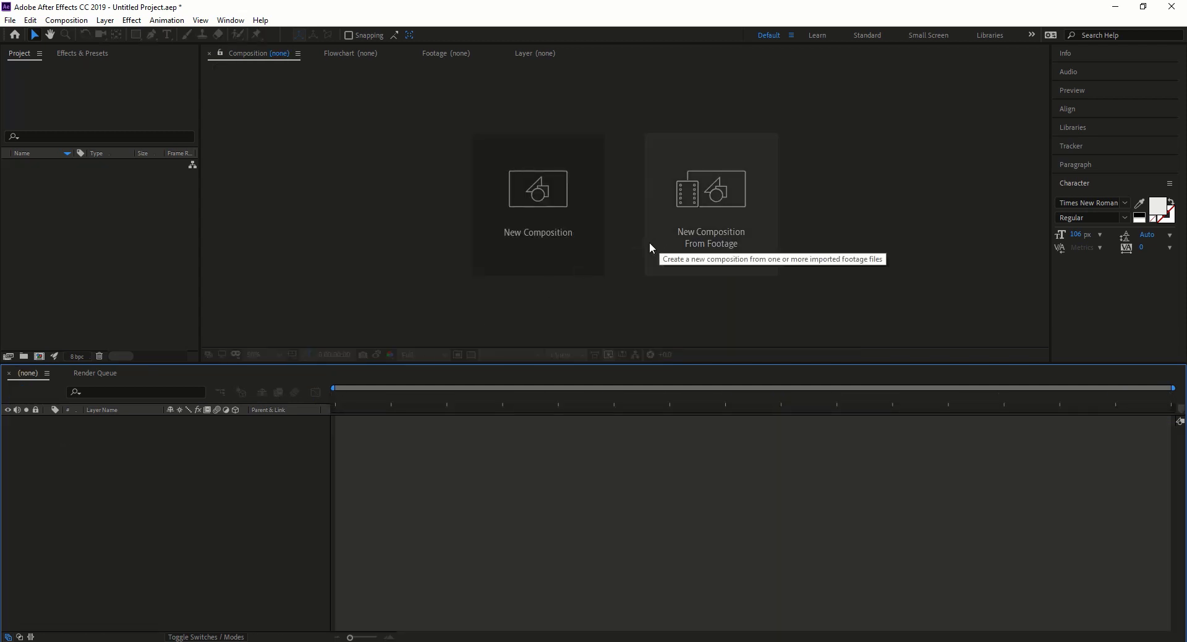
Redo the import of the layered landscape and open the background composition.
{"action": "key", "text": "ctrl+shift+z"}
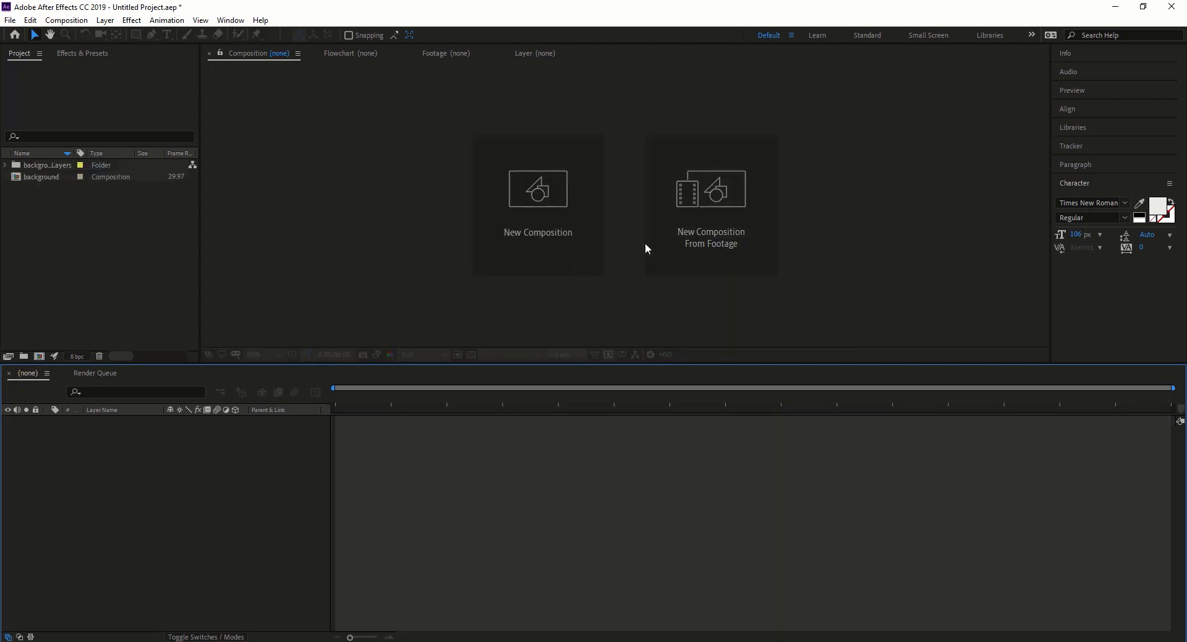
{"action": "double_click", "coordinate": [54, 178]}
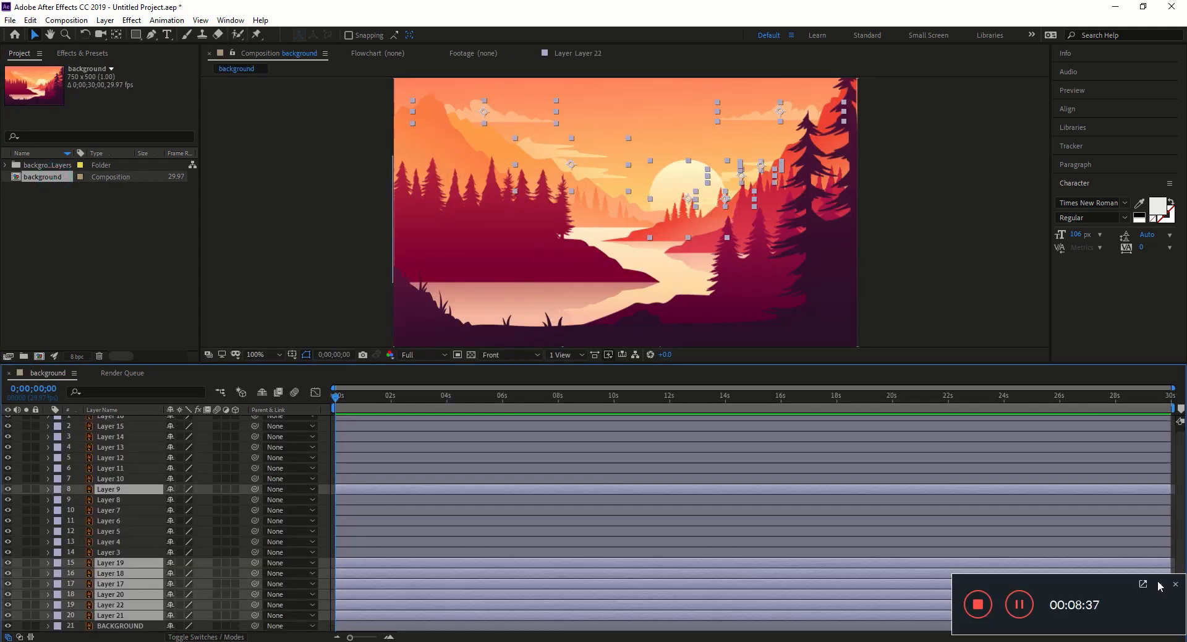
{"action": "left_click", "coordinate": [1160, 586]}
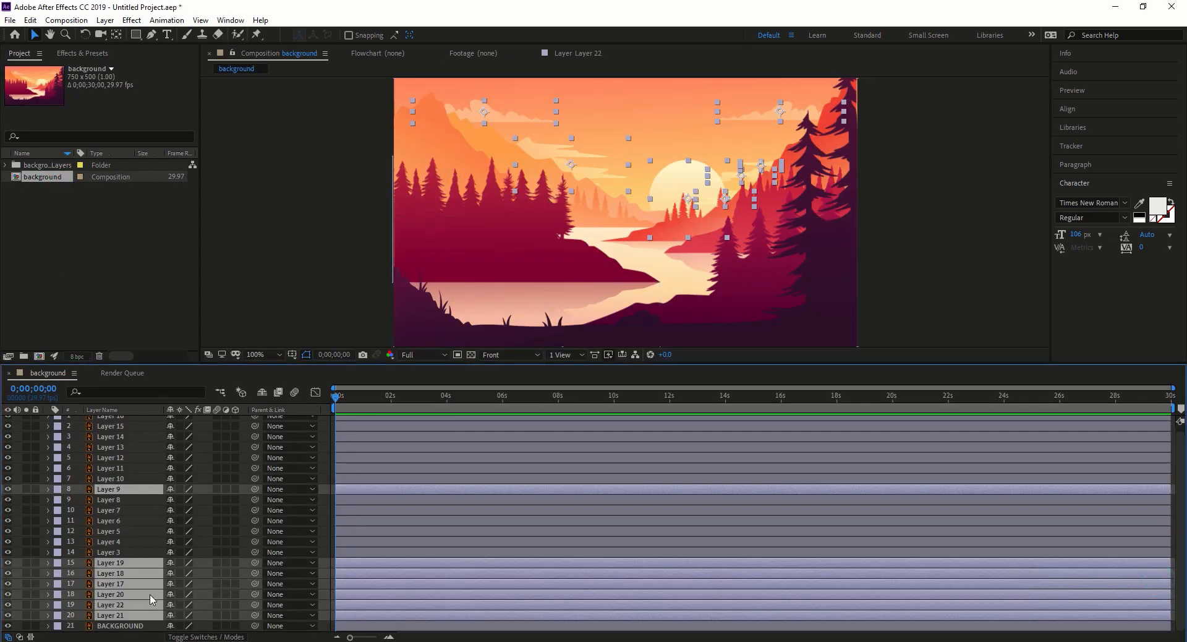
Reveal only the Position property of the selected Layers 9, 19, 18, 17, 20, 22 and 21.
{"action": "left_click", "coordinate": [49, 564]}
{"action": "scroll", "coordinate": [53, 562], "scroll_direction": "down", "scroll_amount": 3}
{"action": "scroll", "coordinate": [64, 449], "scroll_direction": "up", "scroll_amount": 1}
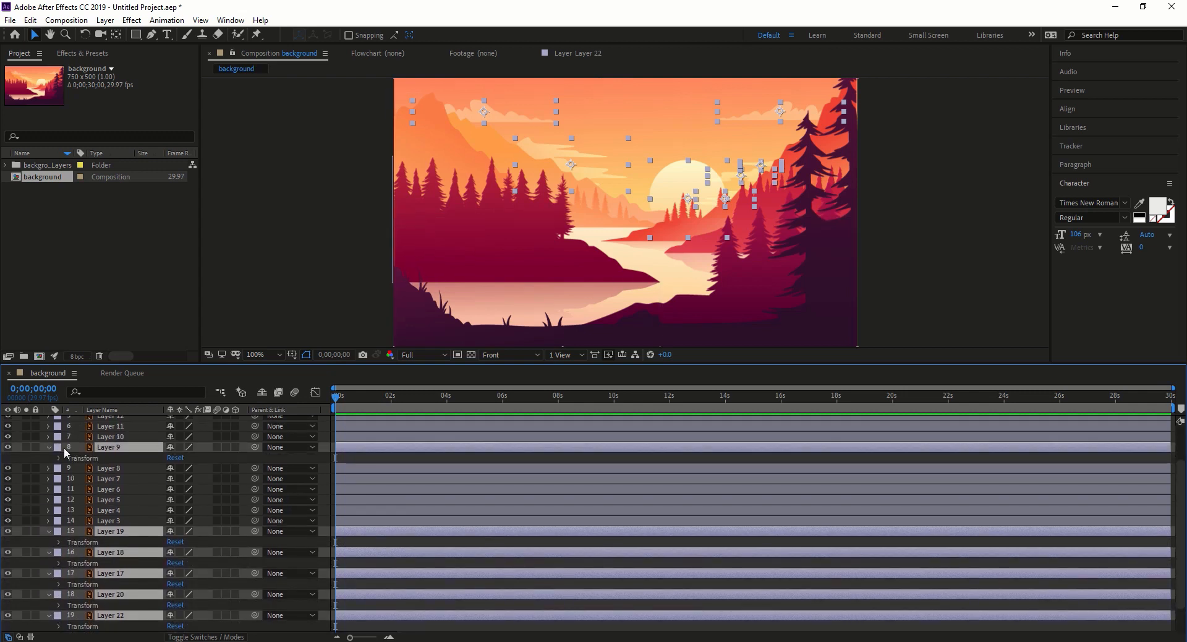
{"action": "left_click", "coordinate": [59, 458]}
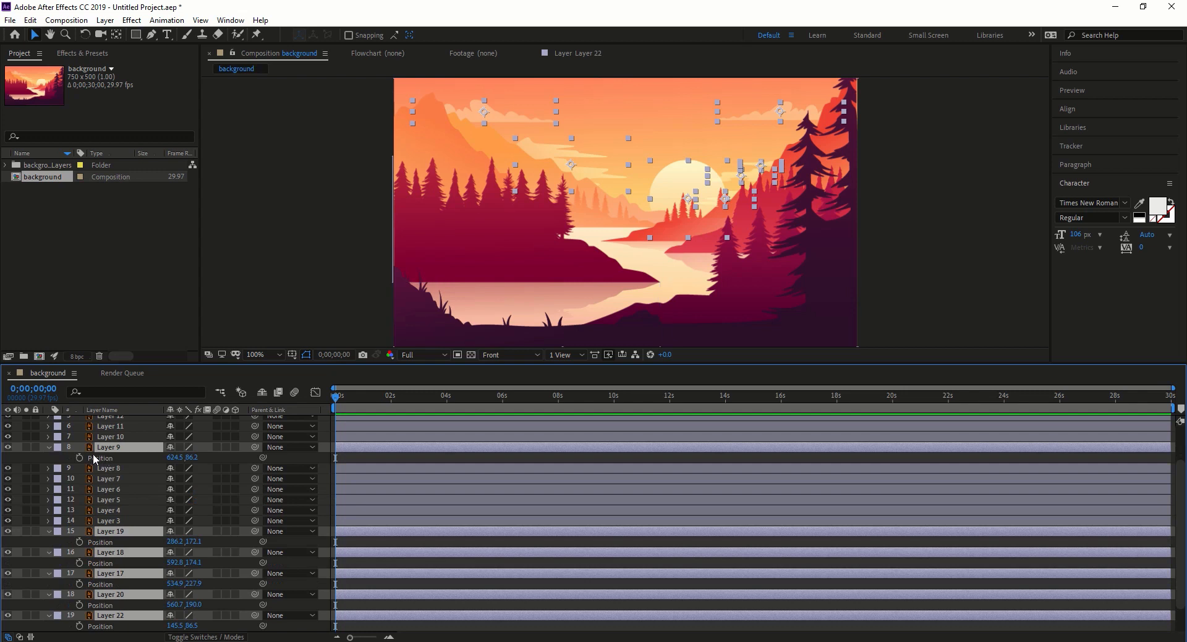
Try to animate the selected layers' Position from 0 s to 0;00;11;05, shifting them right so Layer 19 reaches X 320.2.
{"action": "left_click", "coordinate": [172, 456]}
{"action": "left_click", "coordinate": [79, 458]}
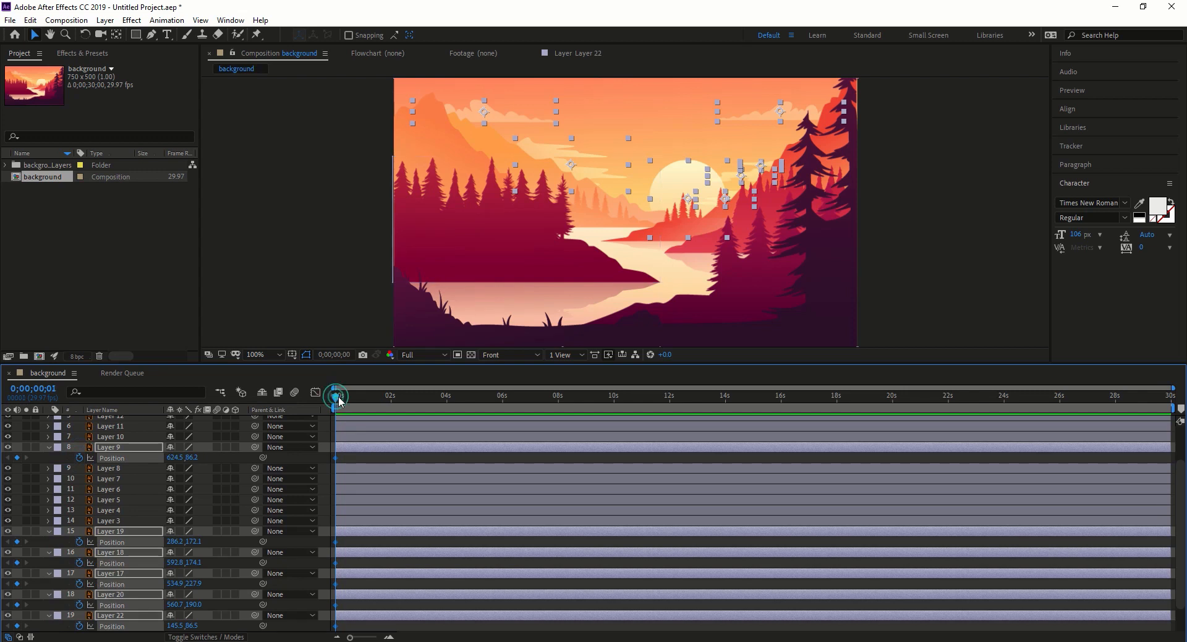
{"action": "left_click_drag", "start_coordinate": [338, 401], "coordinate": [415, 403]}
{"action": "mouse_move", "coordinate": [629, 411]}
{"action": "left_mouse_down"}
{"action": "mouse_move", "coordinate": [666, 406]}
{"action": "mouse_move", "coordinate": [646, 406]}
{"action": "left_mouse_up"}
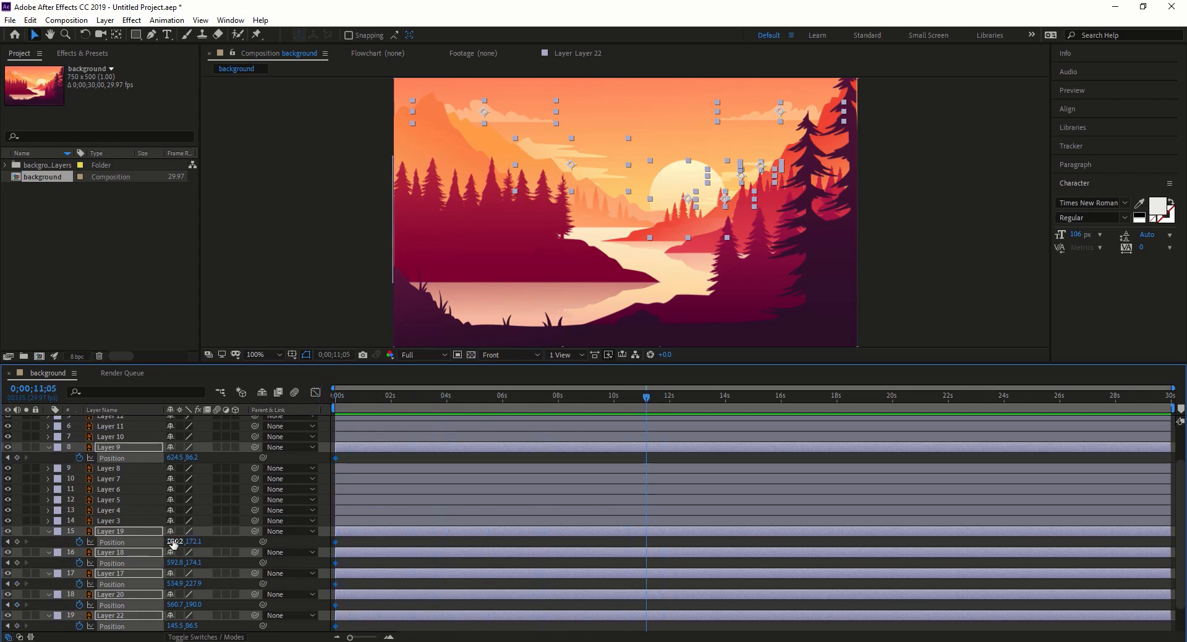
{"action": "left_click_drag", "start_coordinate": [173, 542], "coordinate": [193, 538]}
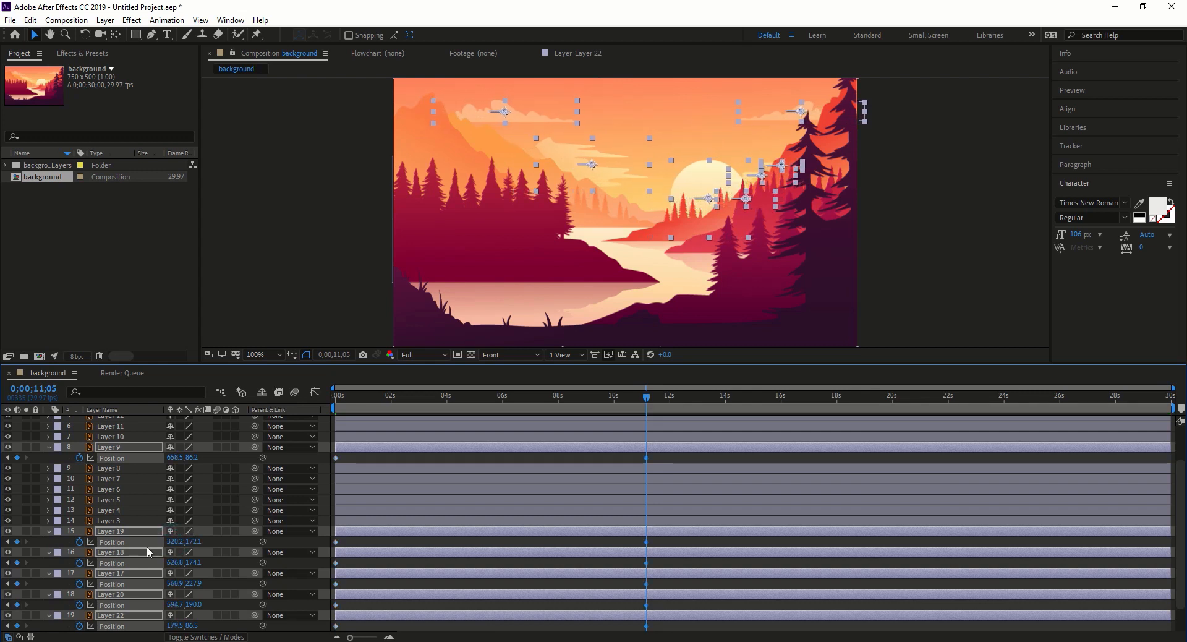
{"action": "scroll", "coordinate": [147, 547], "scroll_direction": "down", "scroll_amount": 1}
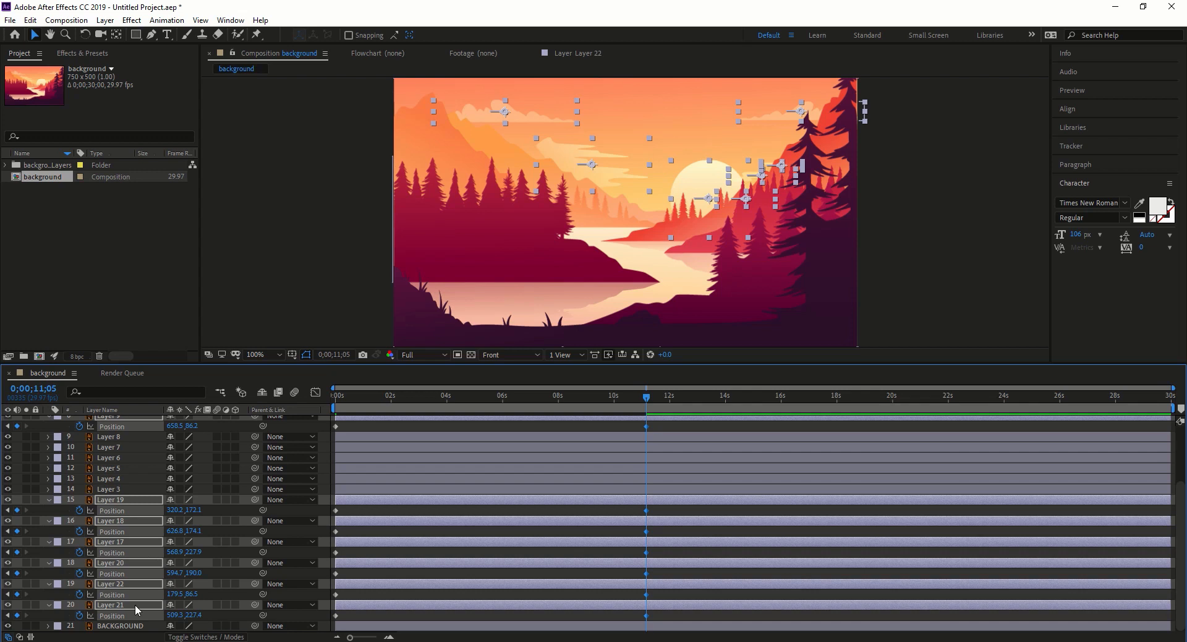
Undo the Position keyframes, remove the sun on Layer 21 from the selection and collapse its properties.
{"action": "key", "text": "ctrl+z"}
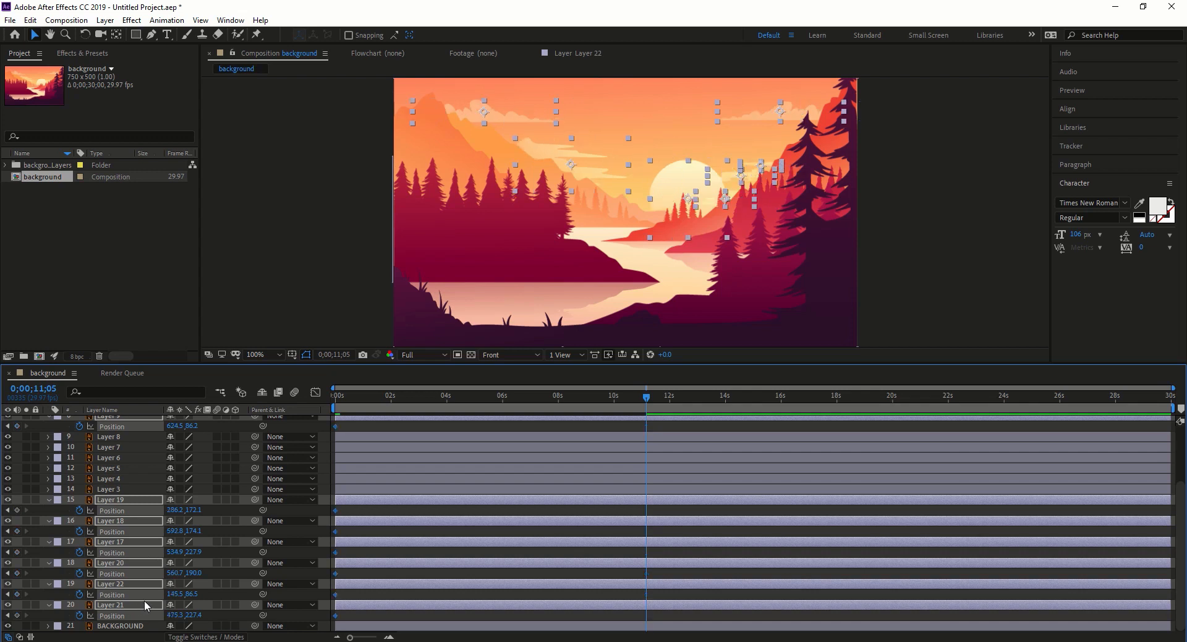
{"action": "key", "text": "ctrl+z"}
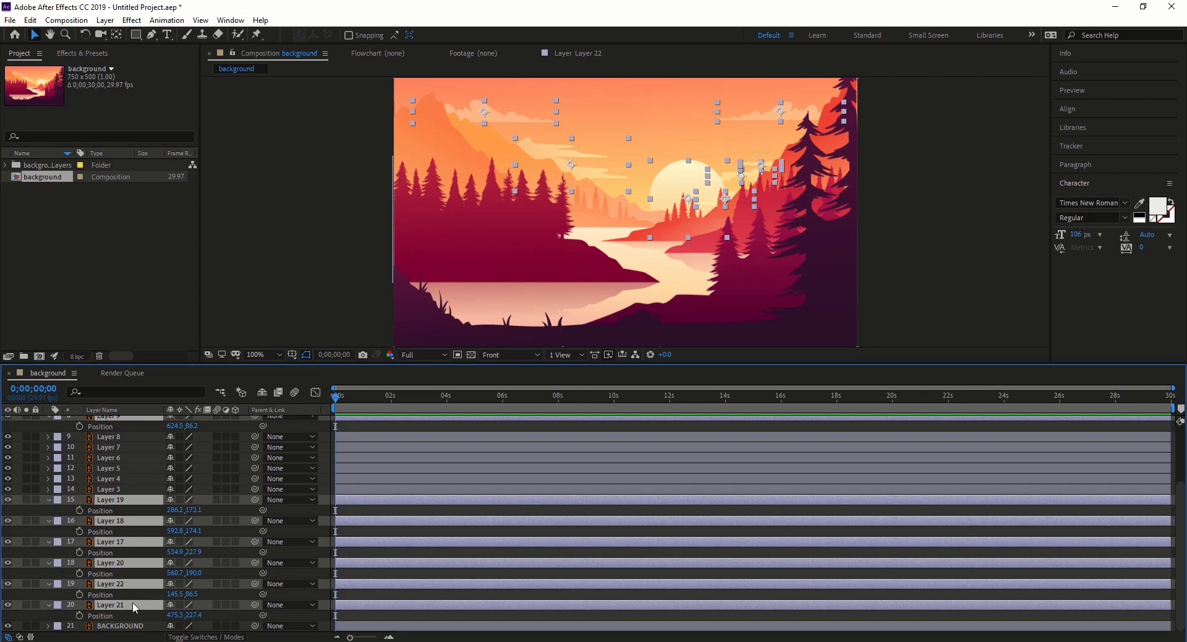
{"action": "left_click", "coordinate": [134, 605], "text": "ctrl"}
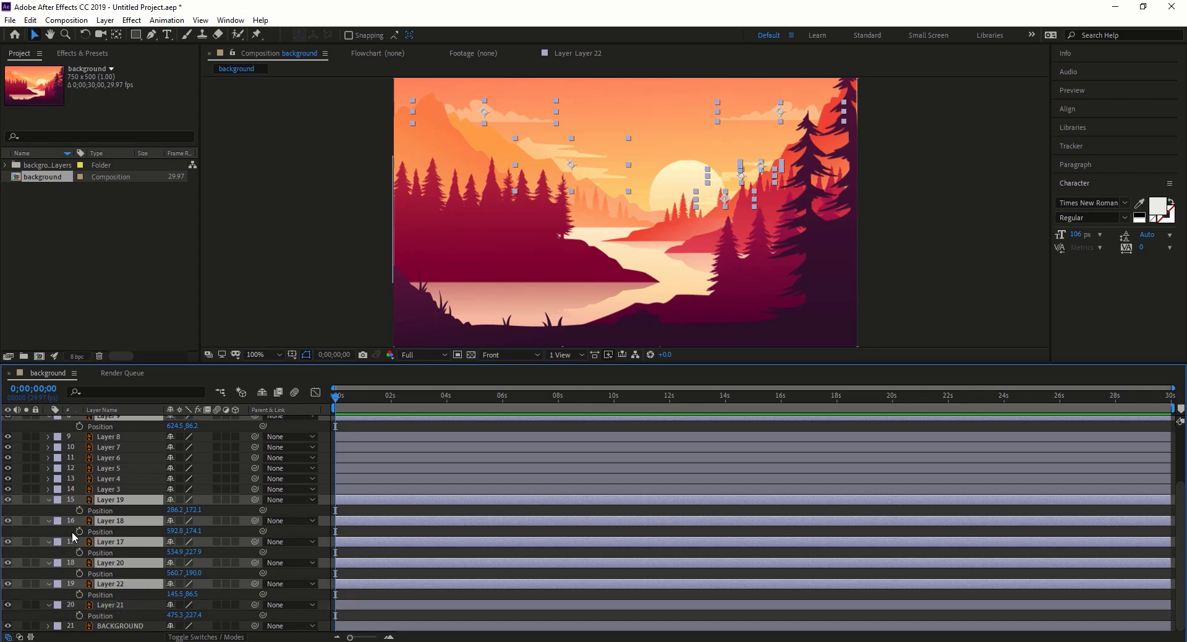
{"action": "left_click", "coordinate": [50, 606]}
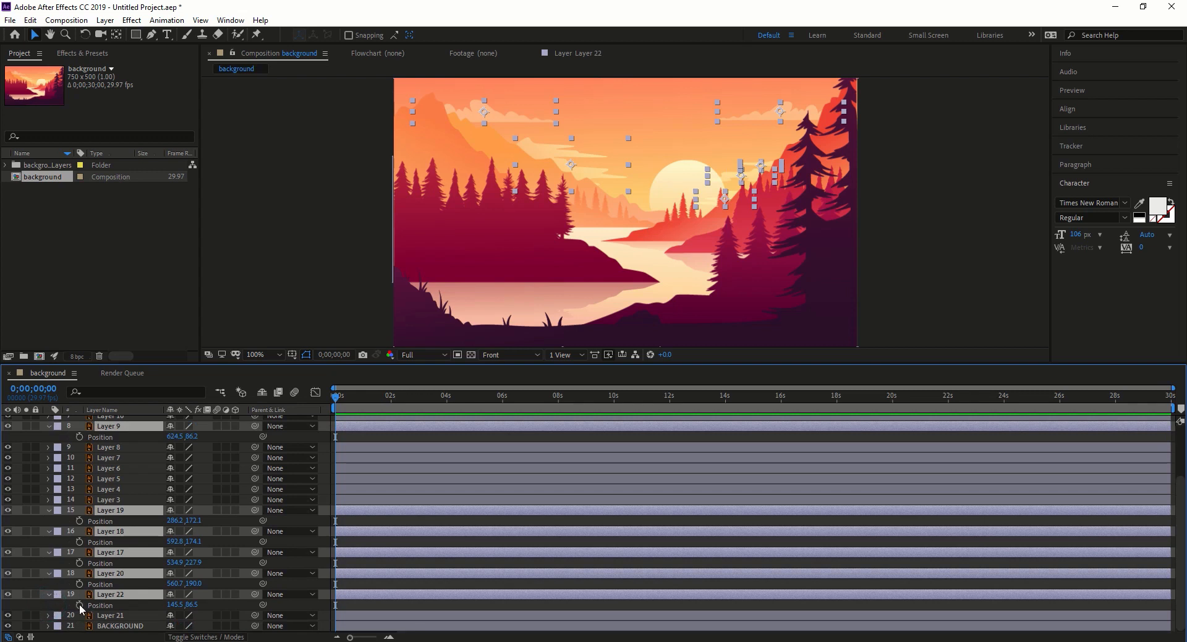
Keyframe the cloud layers' Position at 0 s and at 0;00;10;04, shifting them right so Layer 19 reaches X 324.2.
{"action": "left_click", "coordinate": [80, 605]}
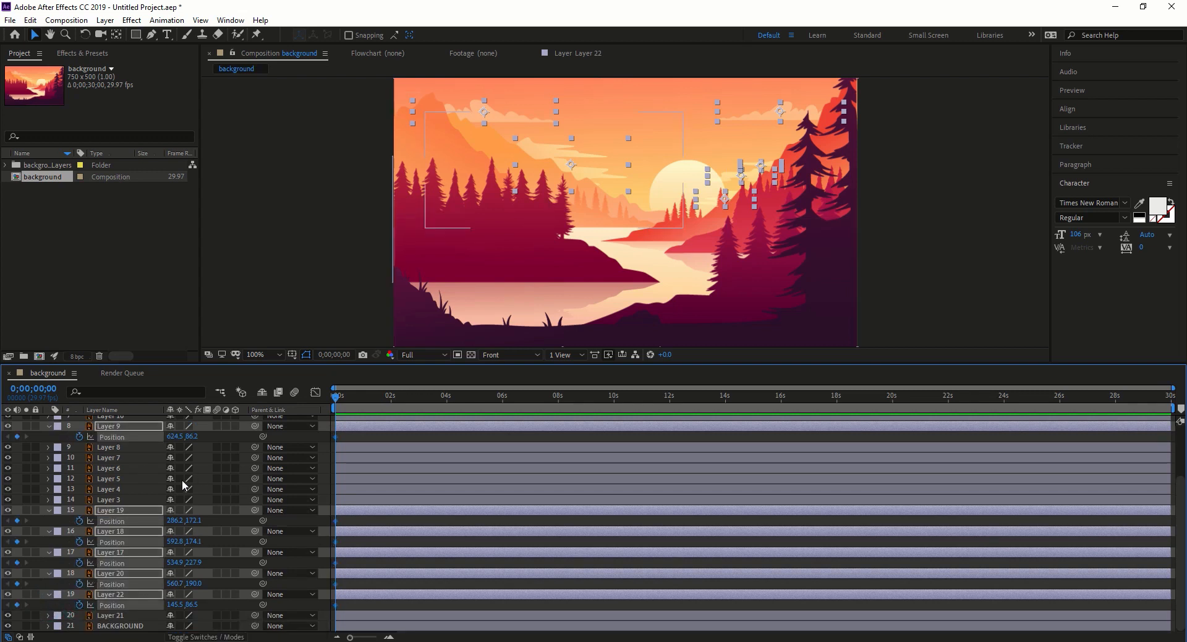
{"action": "left_click_drag", "start_coordinate": [336, 397], "coordinate": [344, 396]}
{"action": "left_click_drag", "start_coordinate": [612, 413], "coordinate": [610, 415]}
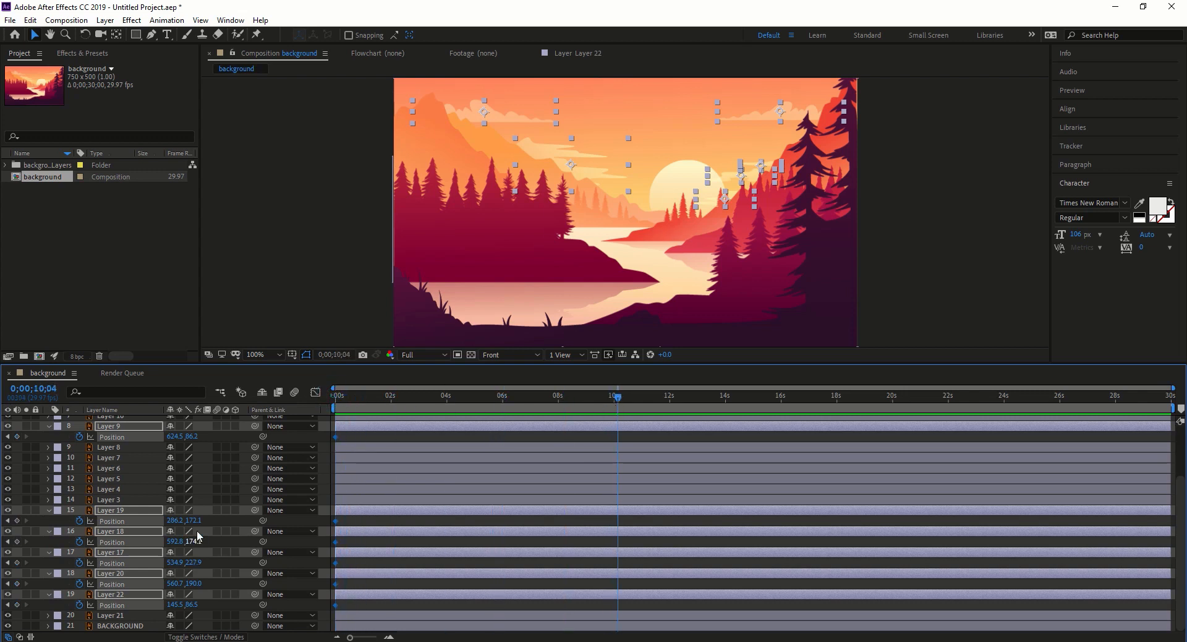
{"action": "left_click_drag", "start_coordinate": [175, 522], "coordinate": [200, 526]}
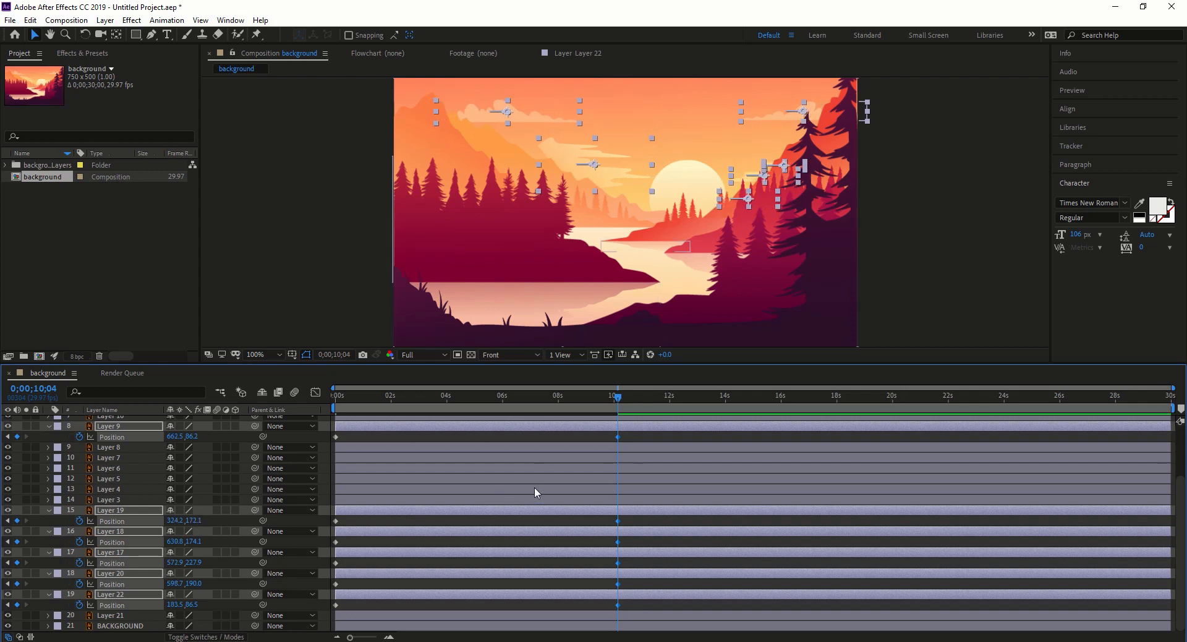
Play the composition from the start to preview the cloud movement, stopping at about 4 s.
{"action": "left_click_drag", "start_coordinate": [618, 398], "coordinate": [385, 405]}
{"action": "key", "text": "space"}
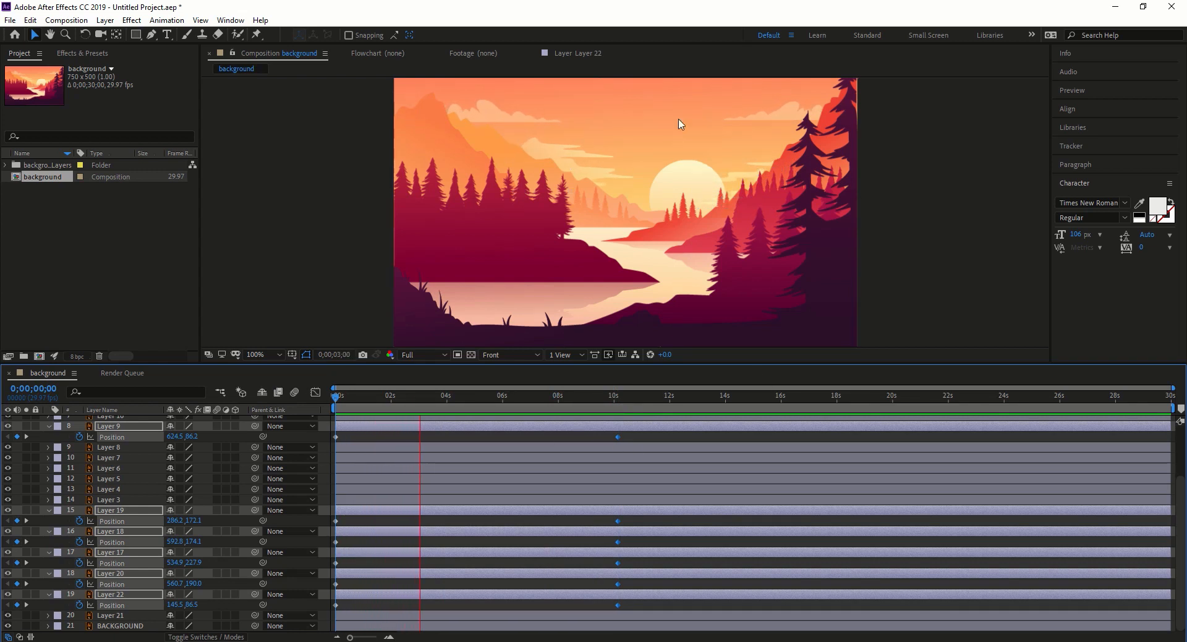
{"action": "key", "text": "space"}
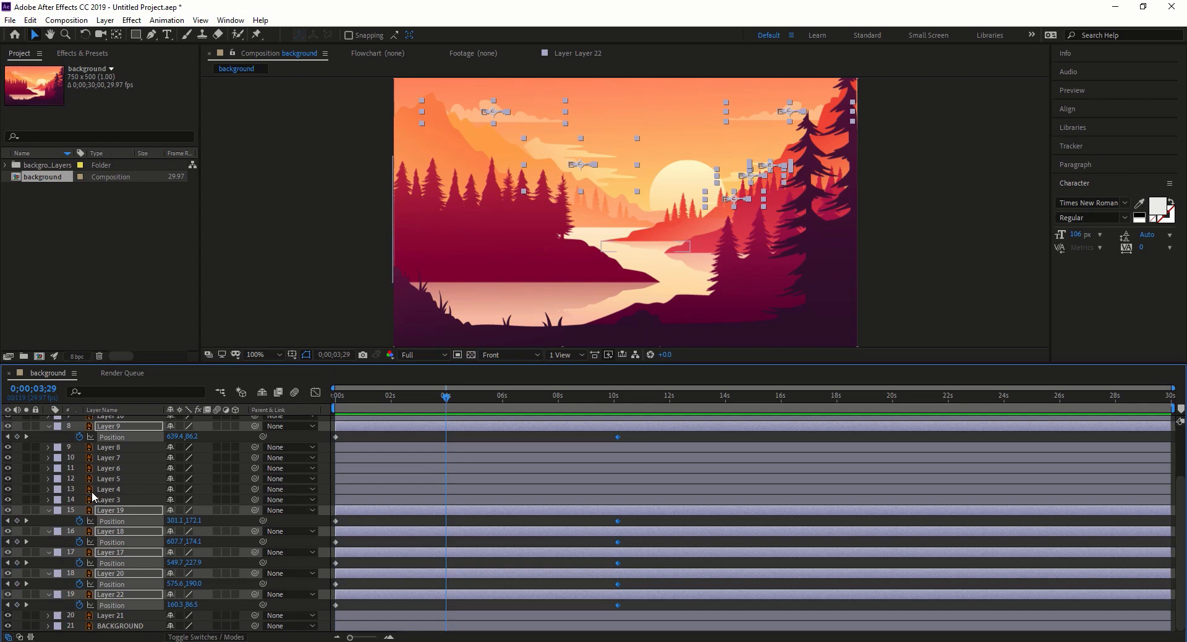
Keyframe the sun's Position on Layer 21 at 0 s and at 0;00;10;00, raising the sun to Y 171.4.
{"action": "left_click", "coordinate": [49, 426]}
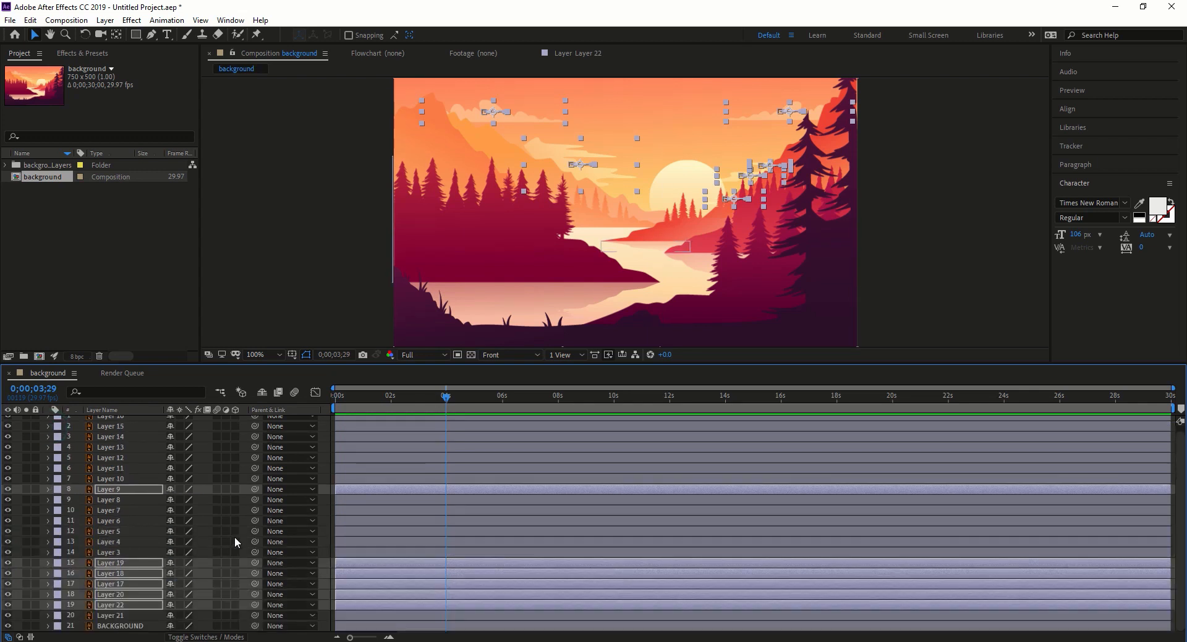
{"action": "left_click", "coordinate": [49, 615]}
{"action": "left_click", "coordinate": [99, 562]}
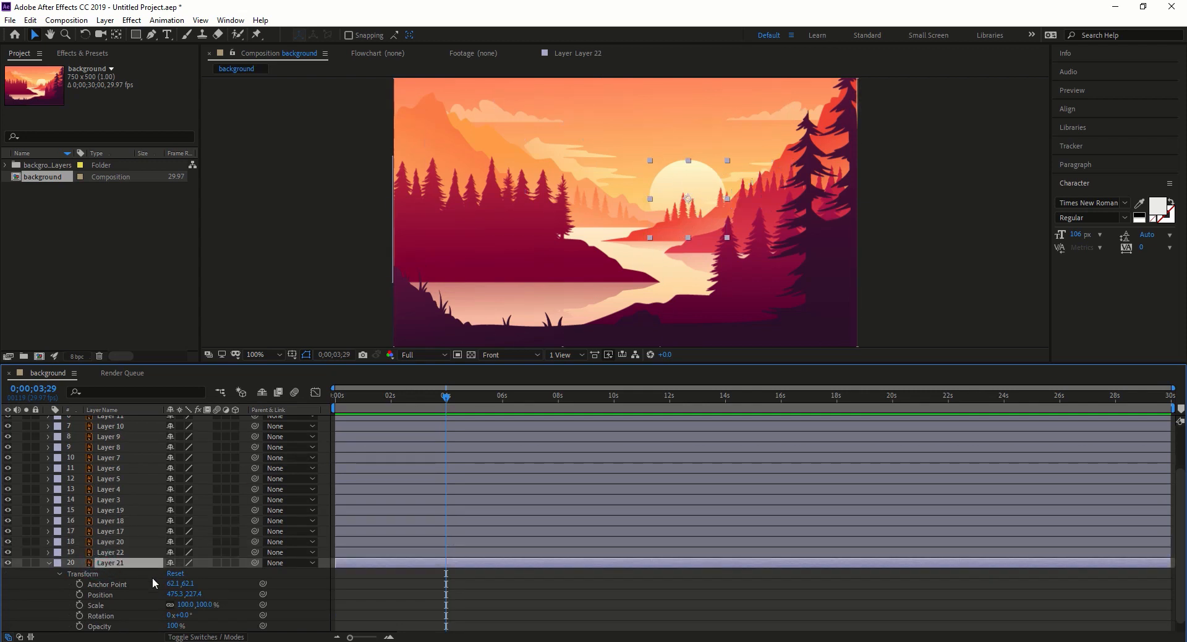
{"action": "scroll", "coordinate": [99, 603], "scroll_direction": "down", "scroll_amount": 1}
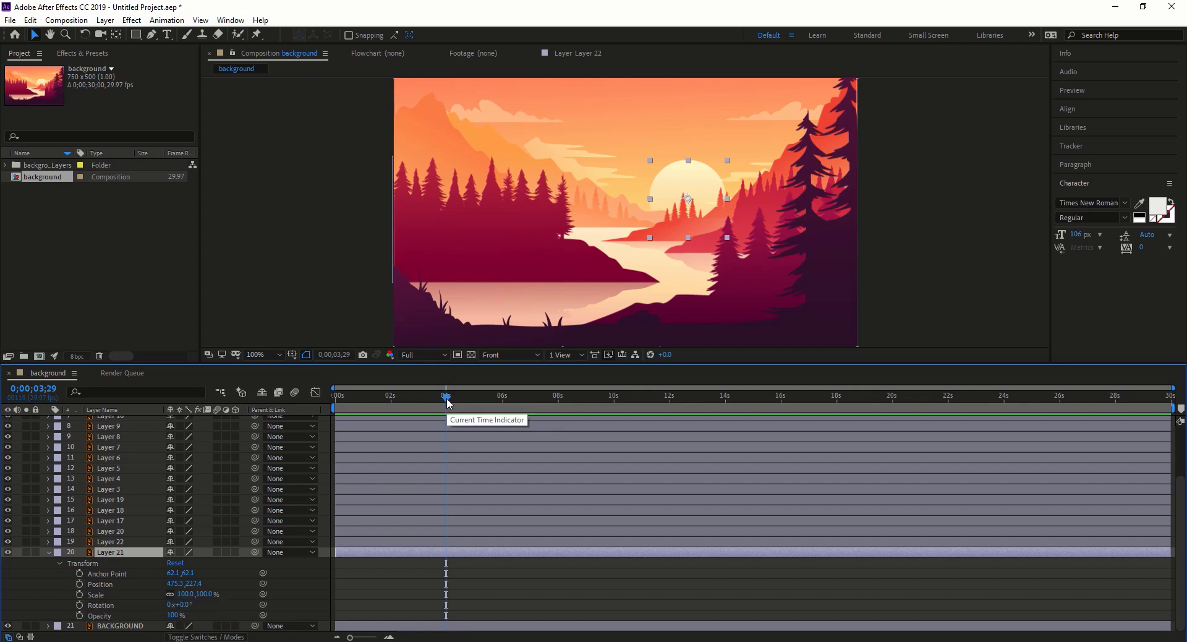
{"action": "left_click_drag", "start_coordinate": [448, 409], "coordinate": [335, 414]}
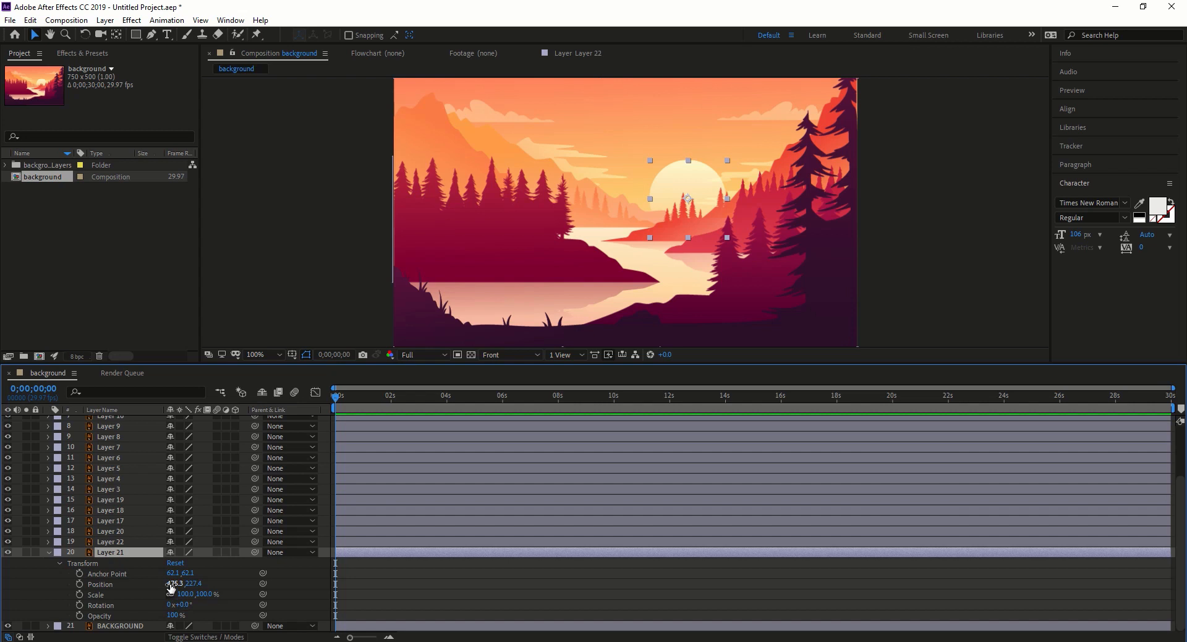
{"action": "left_click", "coordinate": [80, 584]}
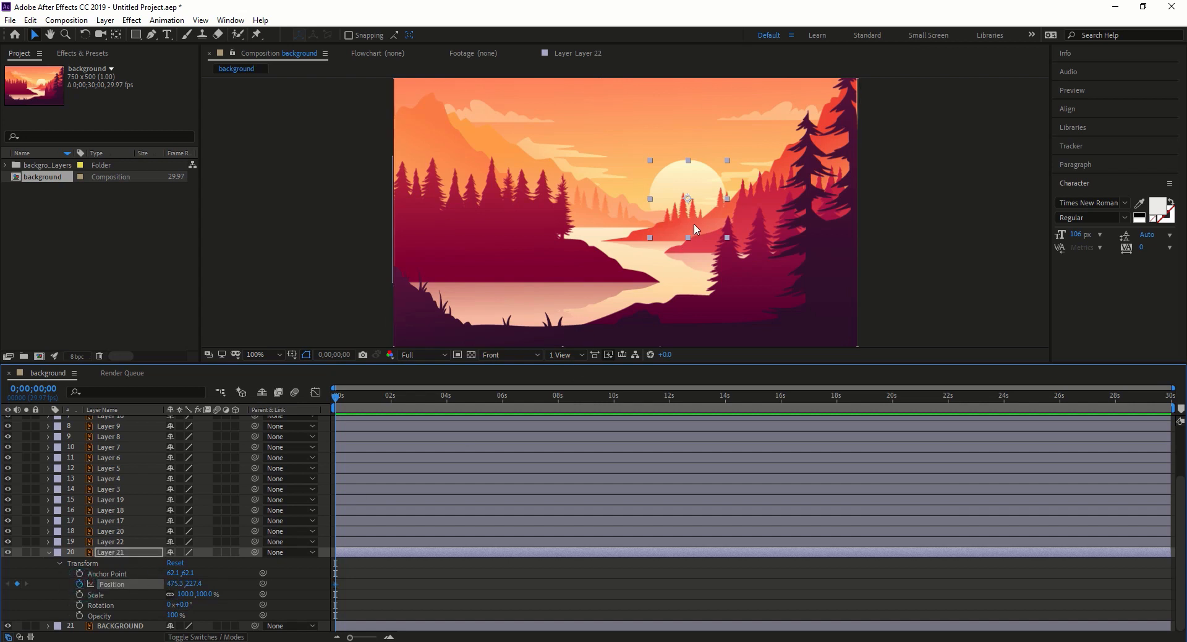
{"action": "left_click", "coordinate": [616, 400]}
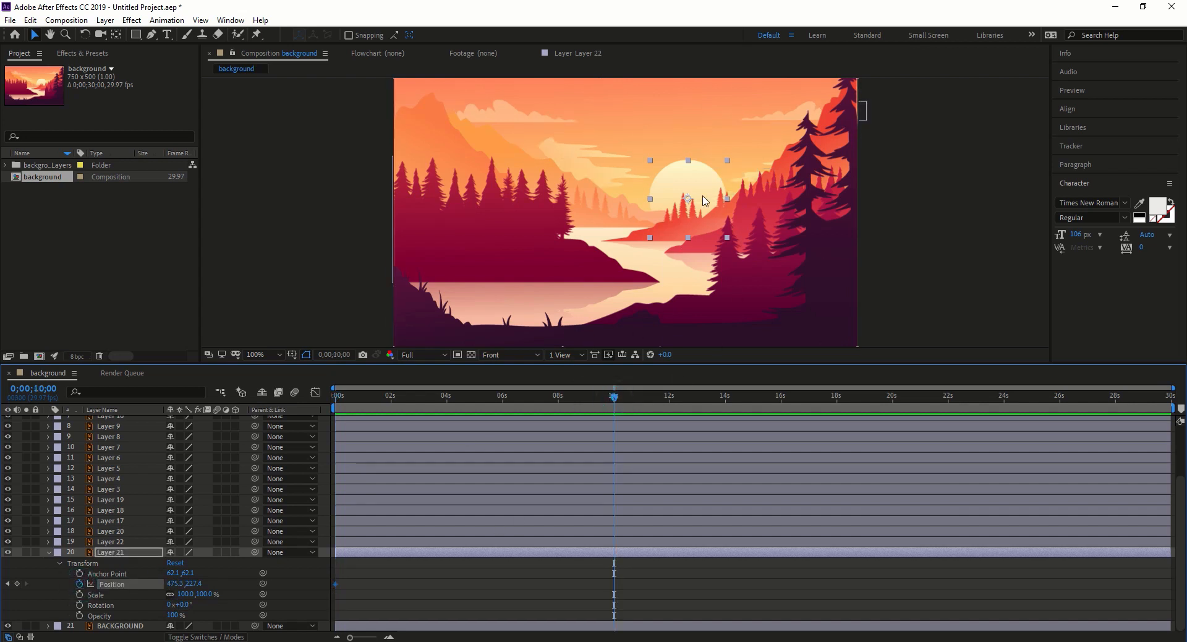
{"action": "left_click_drag", "start_coordinate": [702, 198], "coordinate": [695, 163]}
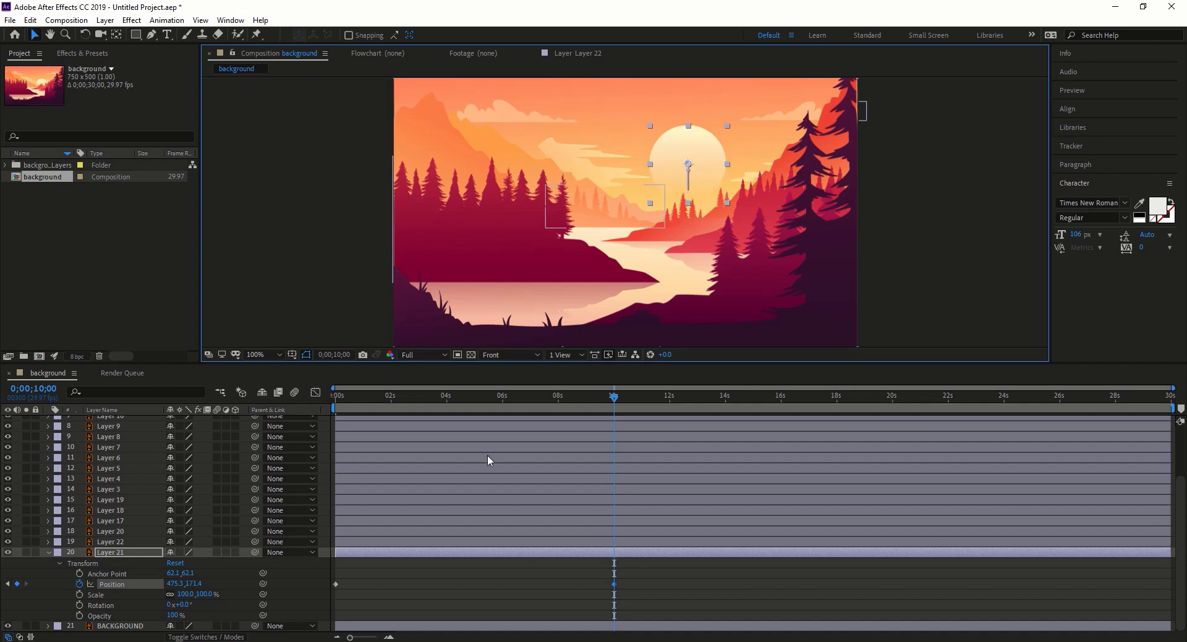
Play the composition from the start to preview the sunrise until about 5 s, return to 0 s and collapse Layer 21.
{"action": "left_click_drag", "start_coordinate": [618, 397], "coordinate": [291, 448]}
{"action": "key", "text": "space"}
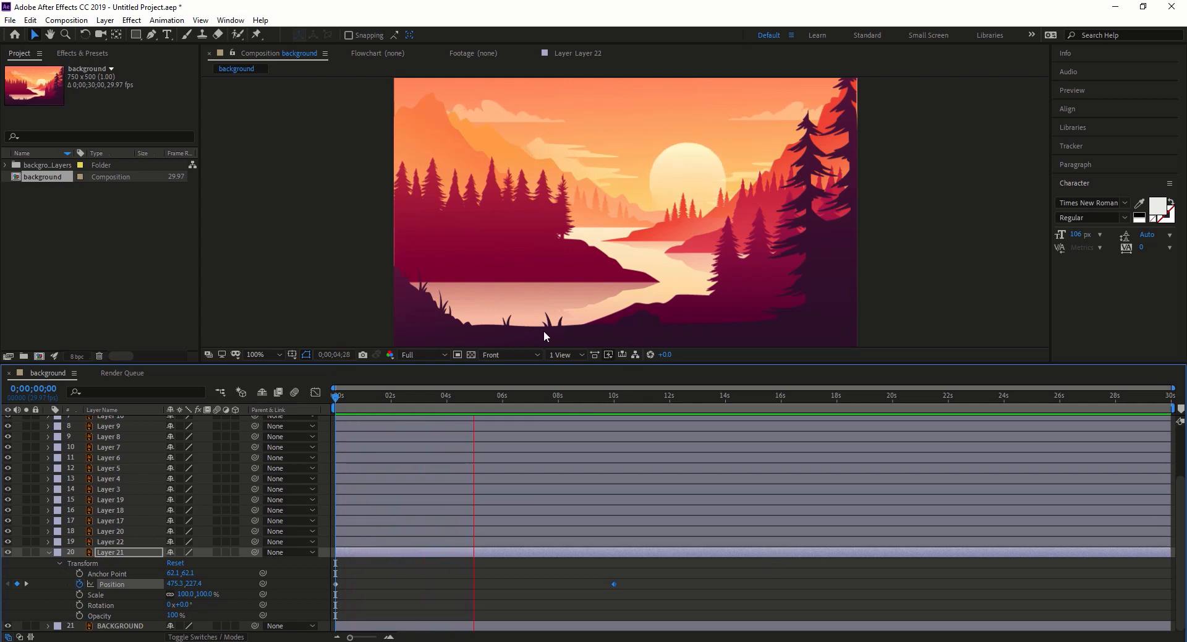
{"action": "key", "text": "space"}
{"action": "left_click_drag", "start_coordinate": [485, 396], "coordinate": [335, 396]}
{"action": "left_click", "coordinate": [49, 552]}
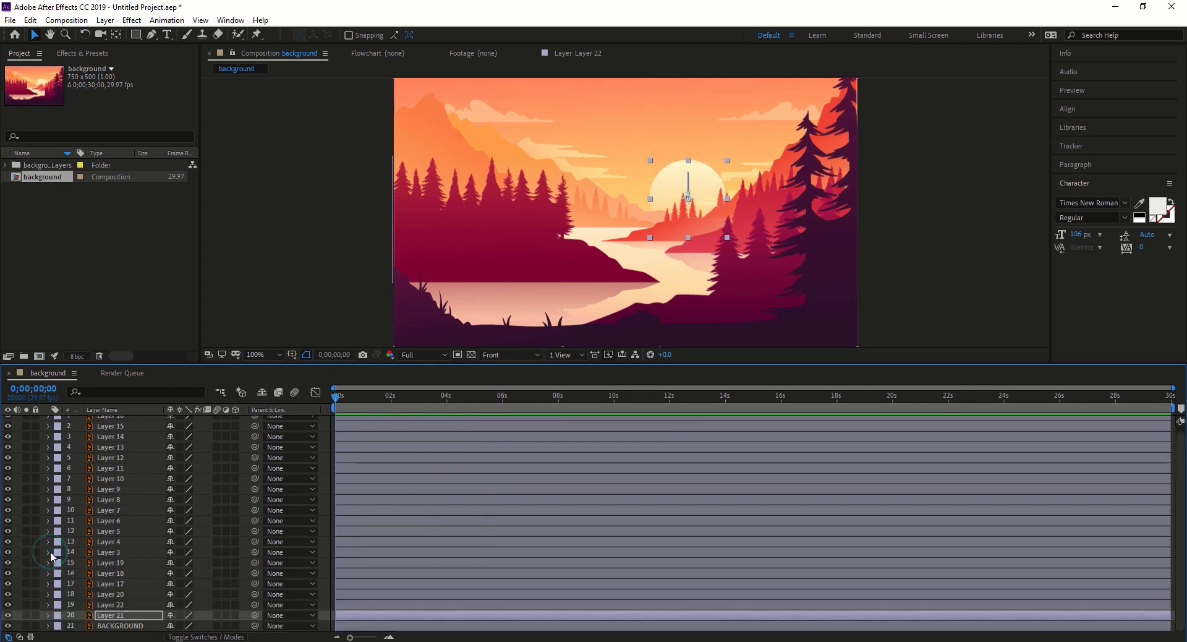
Check which parts of the landscape Layers 22, 17, 4, 16, 15 and 13 cover by selecting them in turn.
{"action": "left_click", "coordinate": [110, 605]}
{"action": "left_click", "coordinate": [115, 584]}
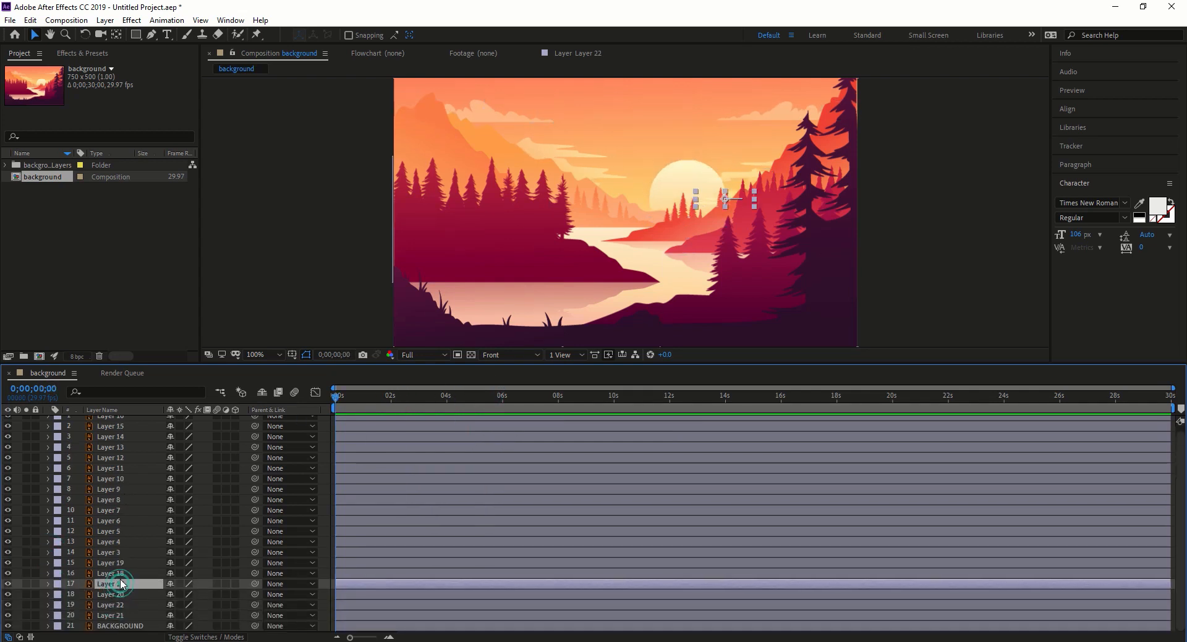
{"action": "left_click", "coordinate": [127, 542]}
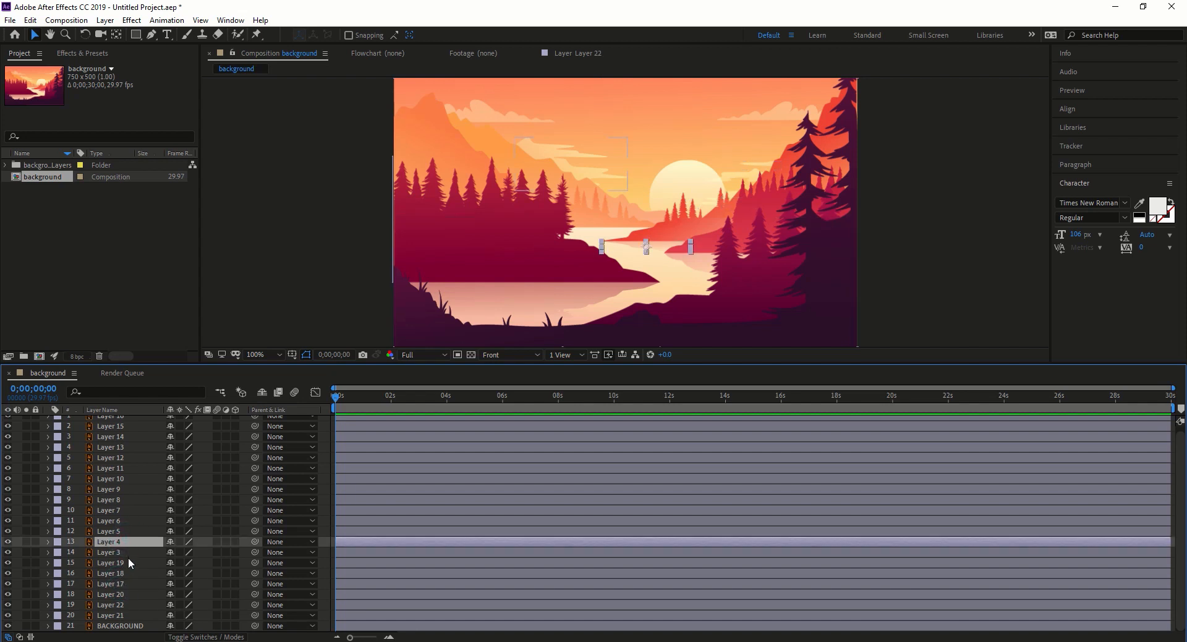
{"action": "scroll", "coordinate": [129, 479], "scroll_direction": "up", "scroll_amount": 1}
{"action": "left_click", "coordinate": [118, 420]}
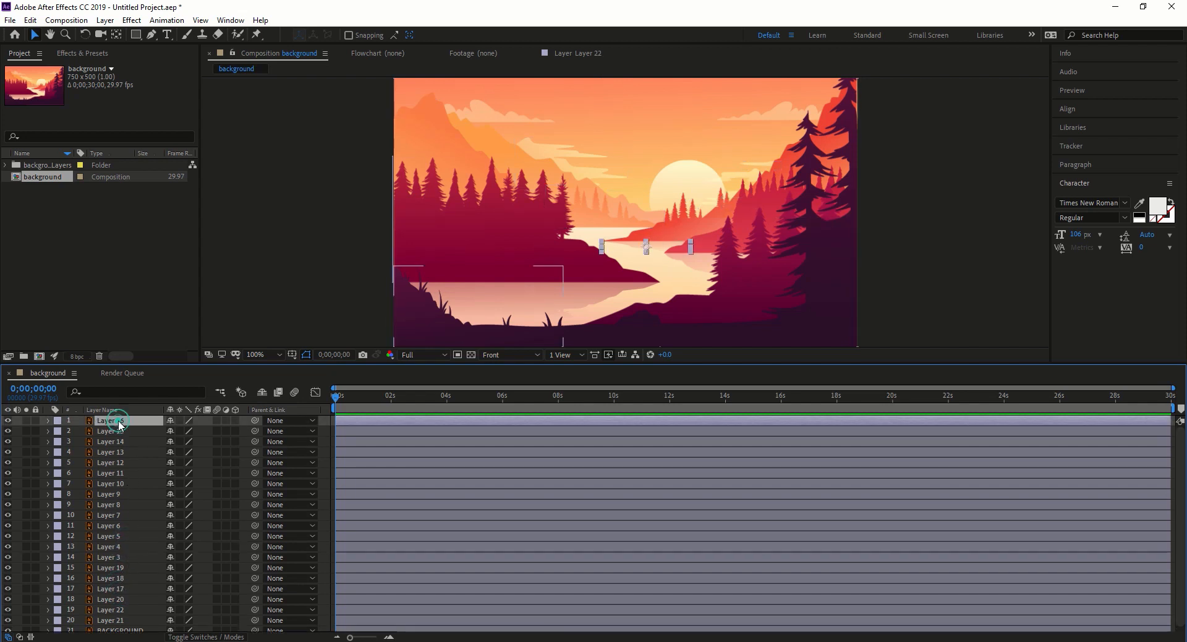
{"action": "left_click", "coordinate": [111, 431]}
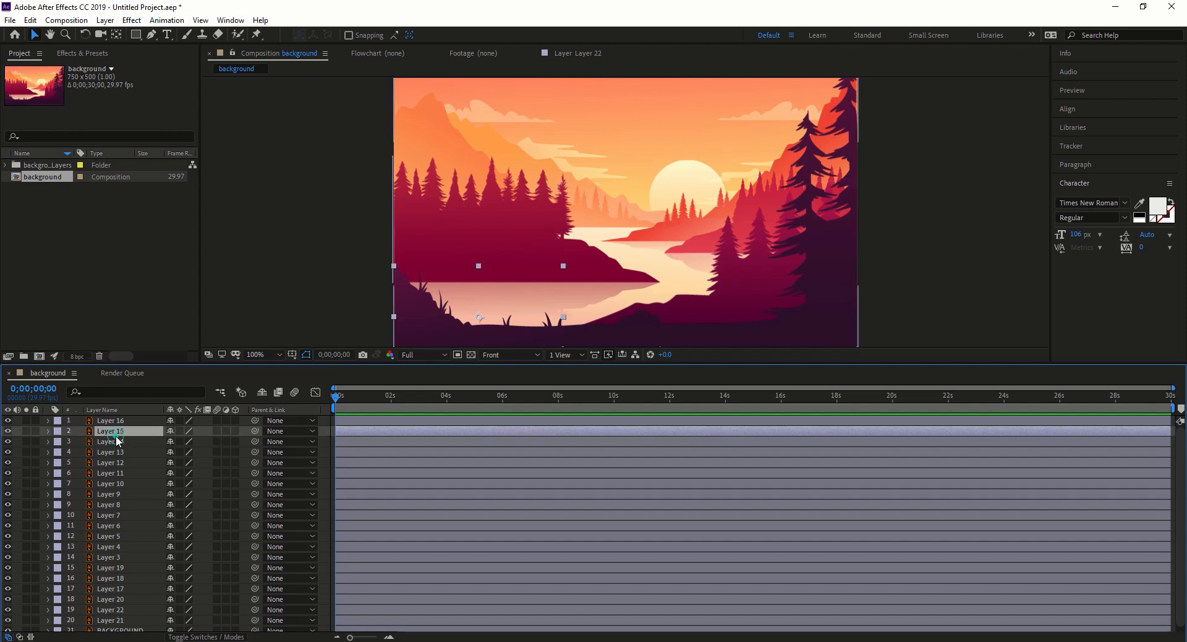
{"action": "left_click", "coordinate": [120, 451]}
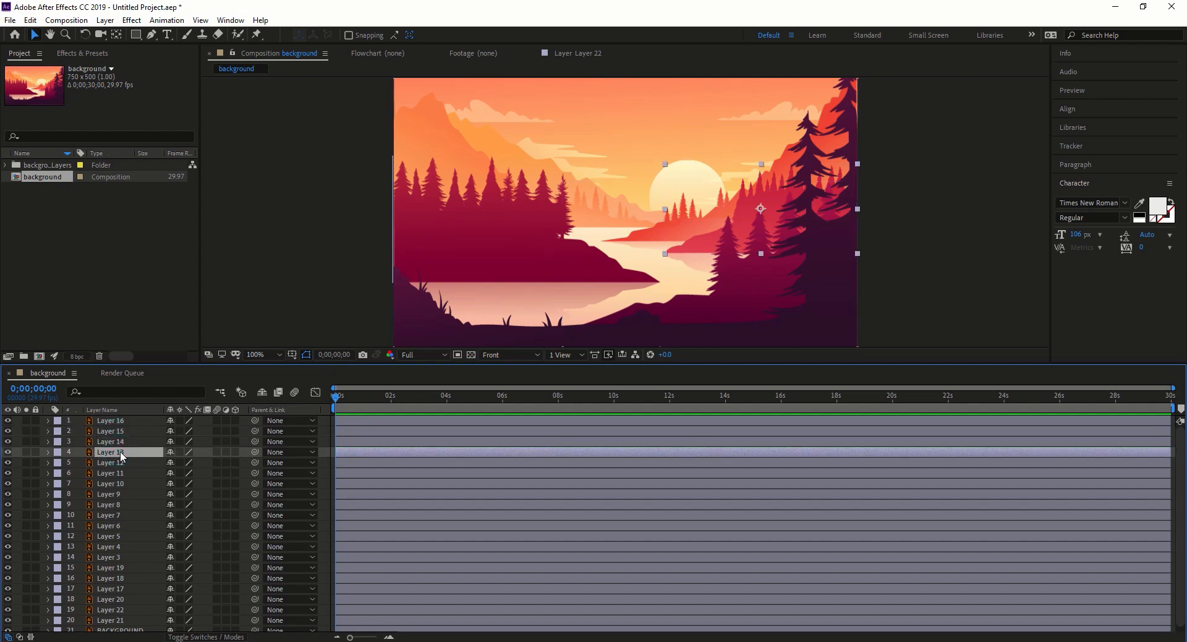
Examine the trees and river at the right side of the landscape up close.
{"action": "key", "text": "period"}
{"action": "key", "text": "period"}
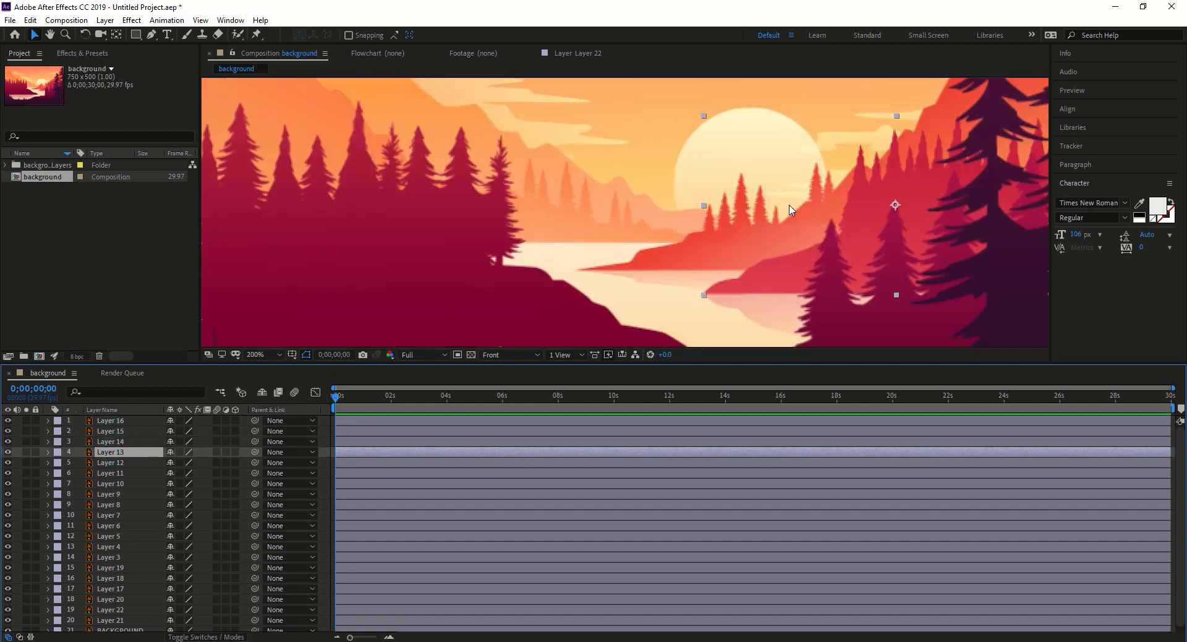
{"action": "key", "text": "comma"}
{"action": "key", "text": "comma"}
{"action": "key", "text": "period"}
{"action": "key", "text": "period"}
{"action": "scroll", "coordinate": [970, 149], "scroll_direction": "down", "scroll_amount": 1}
{"action": "left_click_drag", "start_coordinate": [969, 148], "coordinate": [805, 125]}
{"action": "scroll", "coordinate": [788, 174], "scroll_direction": "up", "scroll_amount": 1}
{"action": "scroll", "coordinate": [806, 135], "scroll_direction": "up", "scroll_amount": 1}
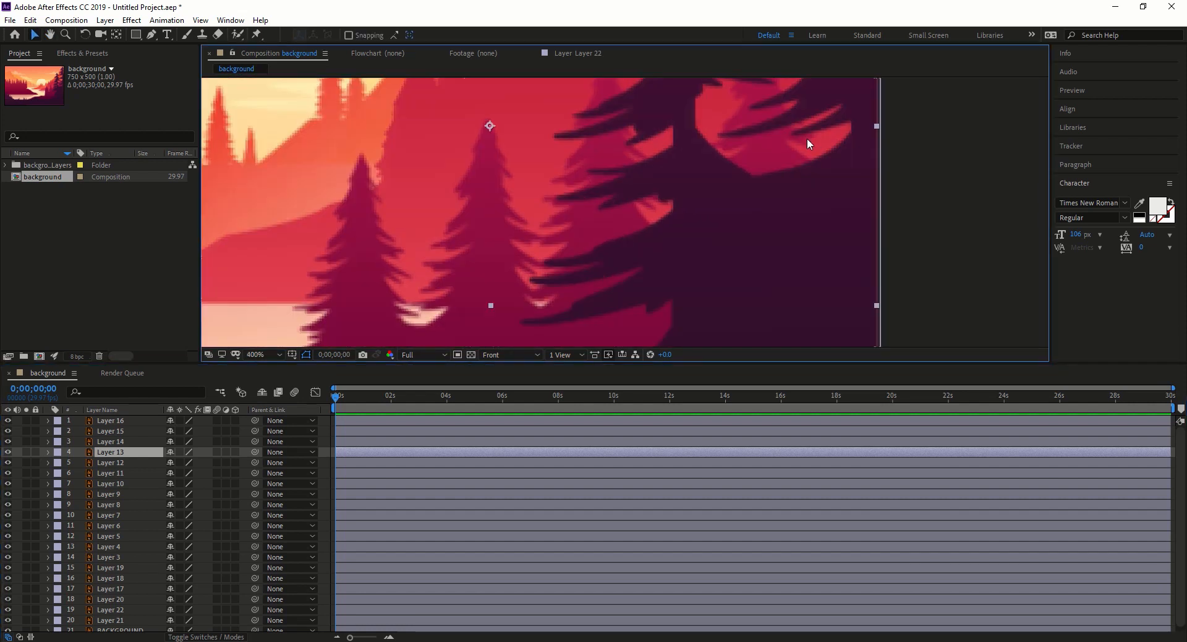
{"action": "scroll", "coordinate": [903, 184], "scroll_direction": "down", "scroll_amount": 1}
{"action": "left_click_drag", "start_coordinate": [907, 181], "coordinate": [939, 126]}
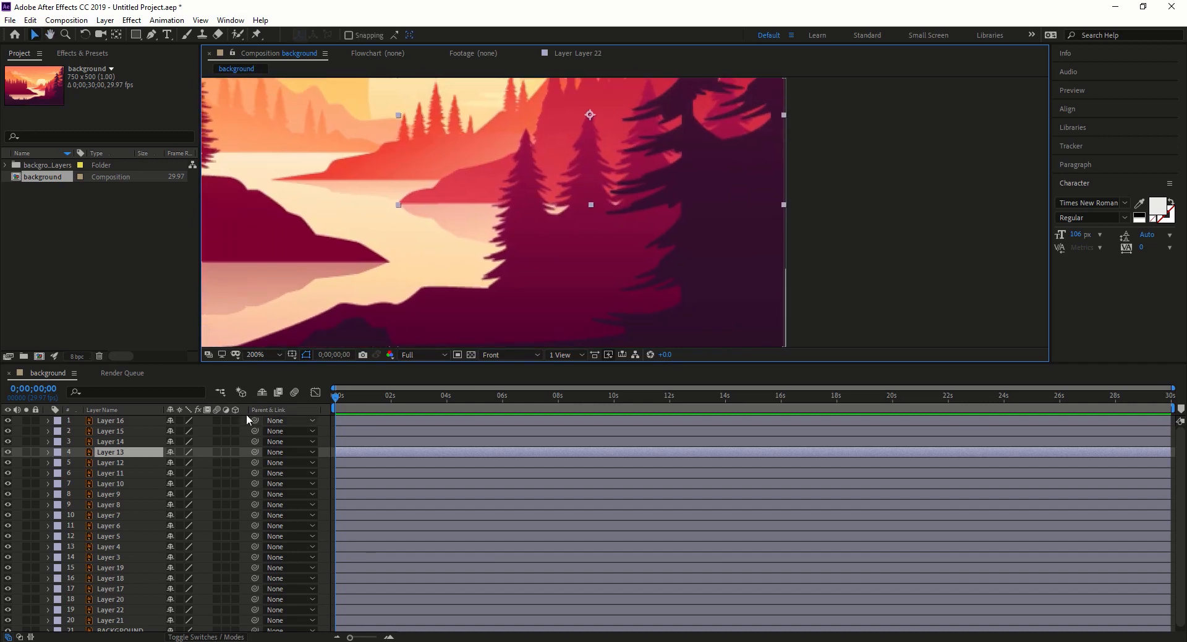
Identify the contents of the layers from Layer 13 down to BACKGROUND by hiding and showing them one at a time.
{"action": "left_click", "coordinate": [8, 451]}
{"action": "left_click", "coordinate": [8, 450]}
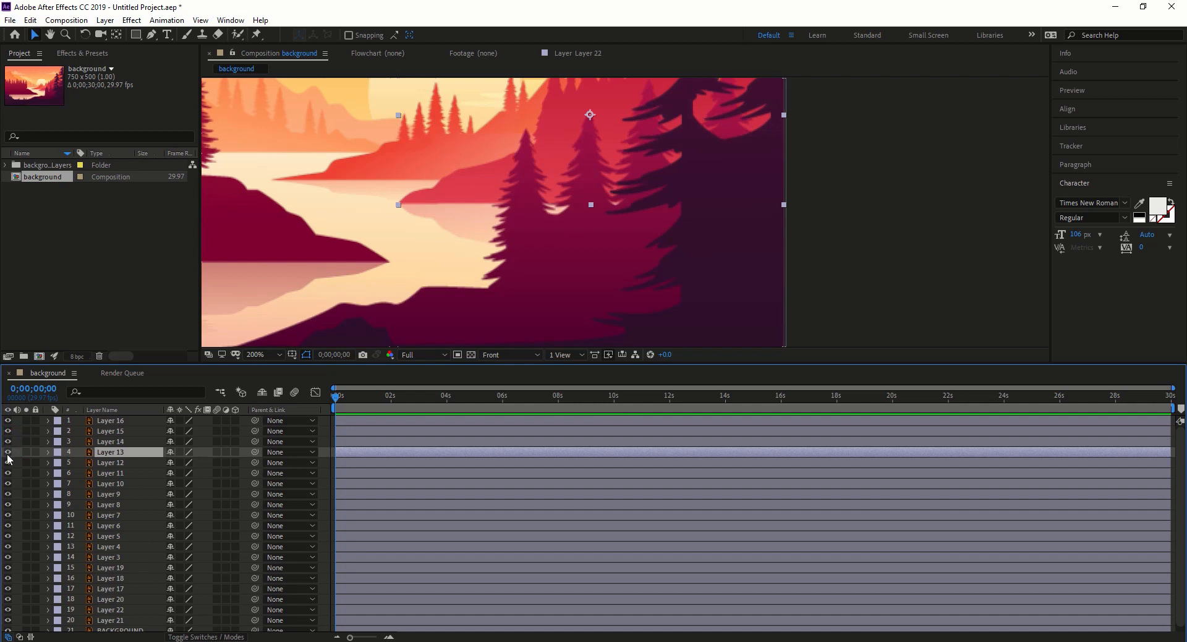
{"action": "left_click", "coordinate": [8, 462]}
{"action": "left_click", "coordinate": [8, 462]}
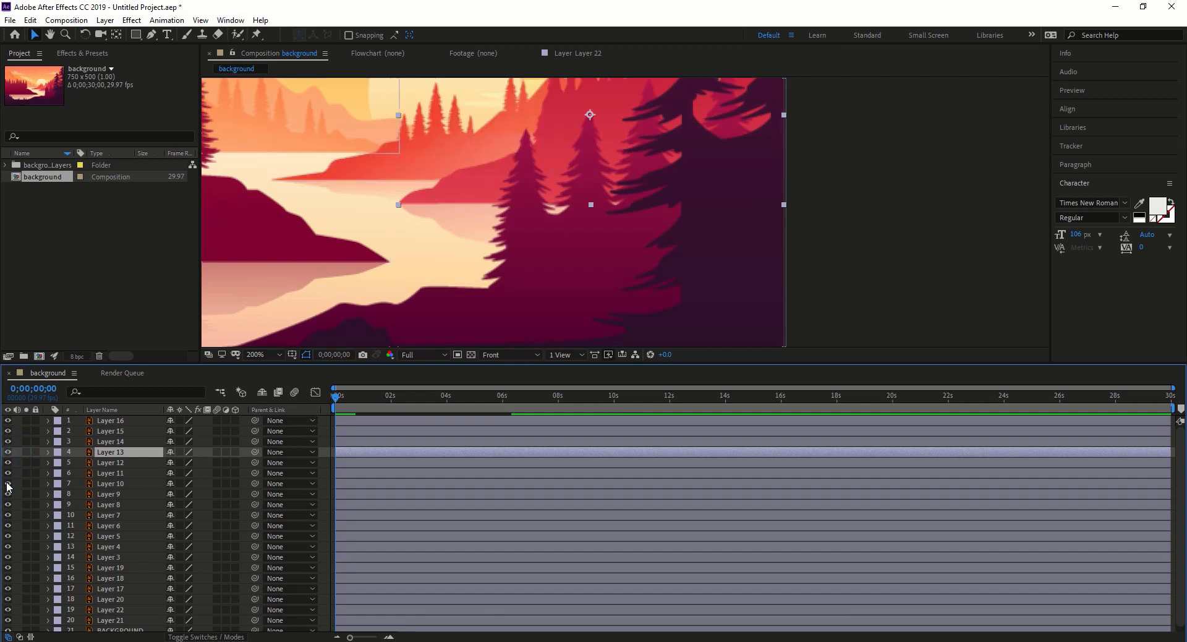
{"action": "left_click", "coordinate": [7, 494]}
{"action": "left_click", "coordinate": [7, 495]}
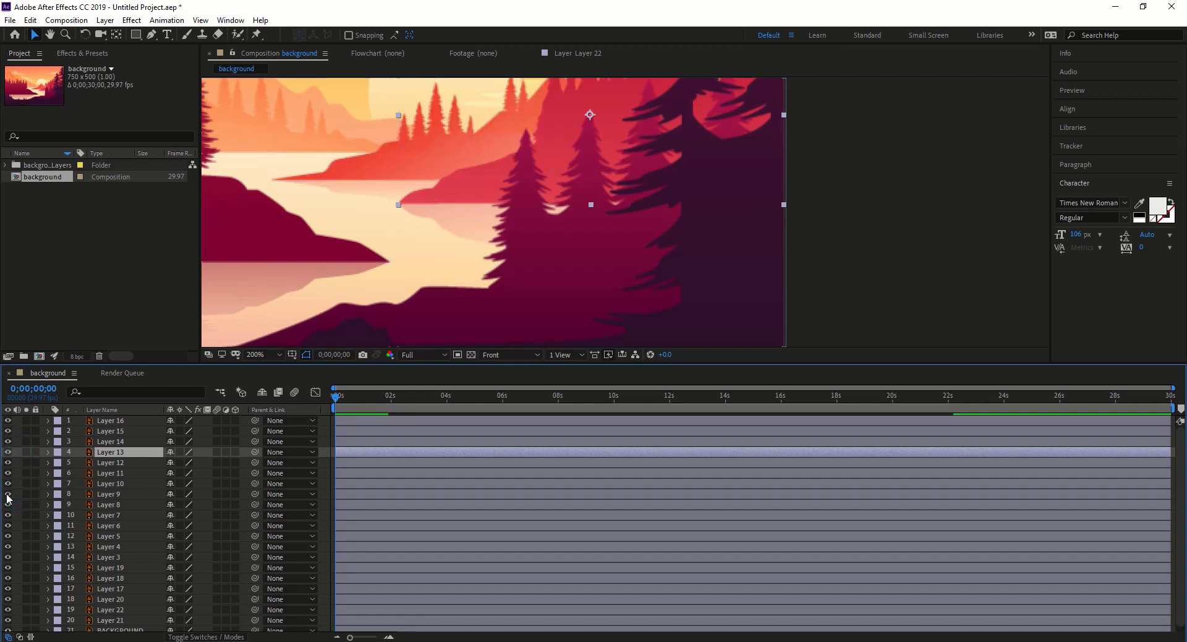
{"action": "left_click", "coordinate": [7, 504]}
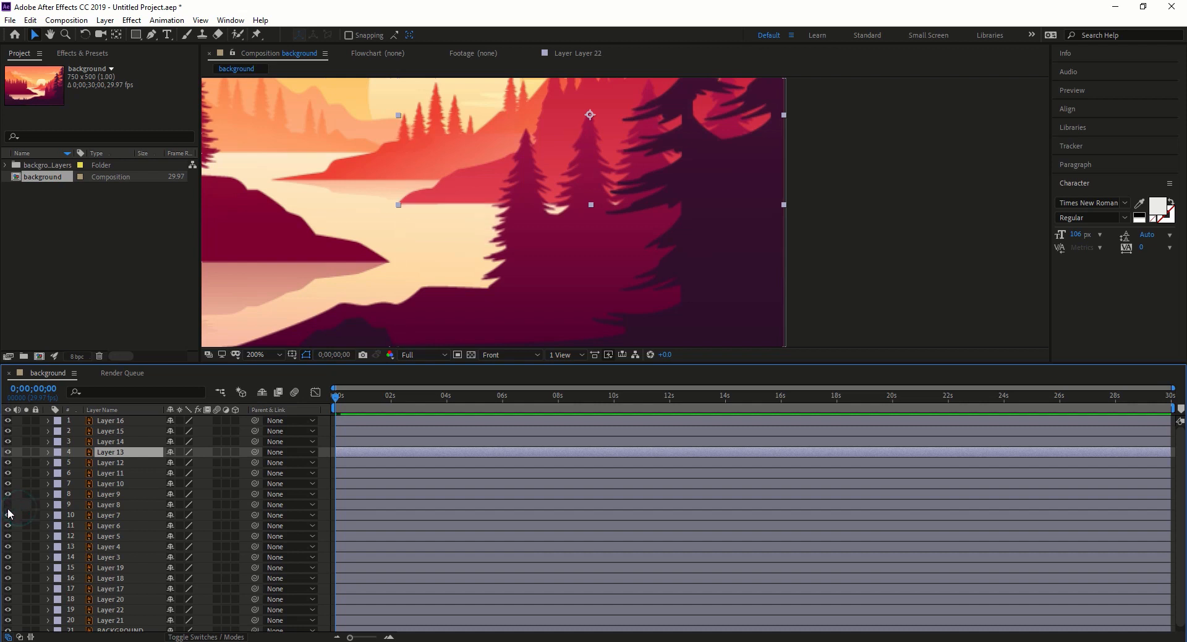
{"action": "left_click", "coordinate": [7, 505]}
{"action": "left_click", "coordinate": [7, 515]}
{"action": "left_click", "coordinate": [8, 515]}
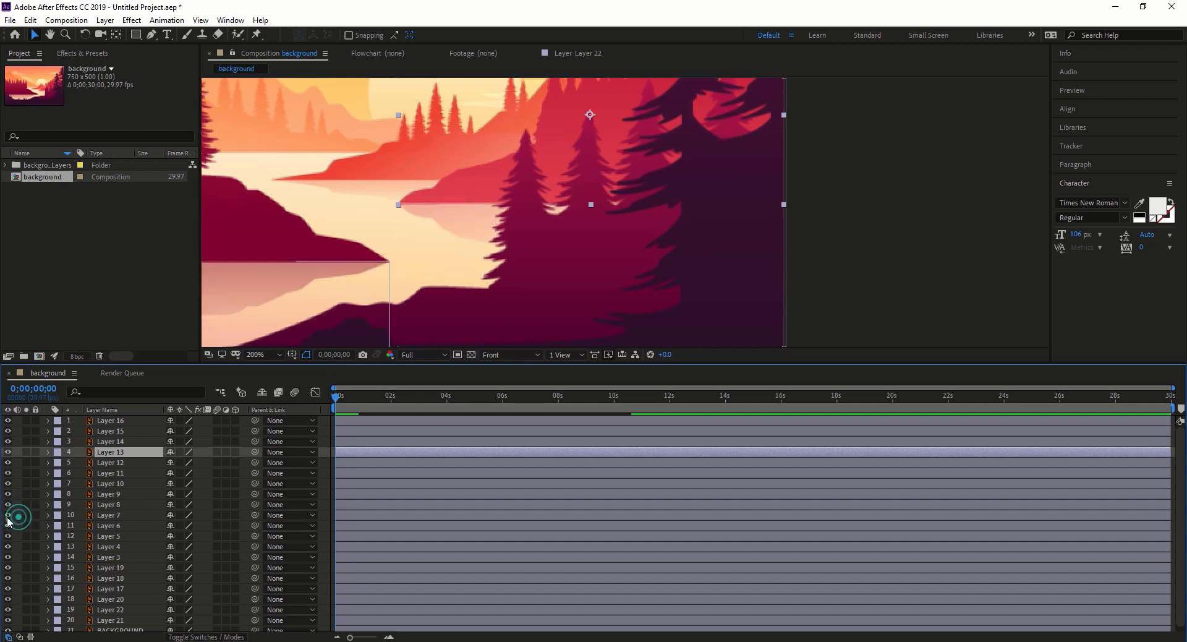
{"action": "left_click", "coordinate": [8, 526]}
{"action": "left_click", "coordinate": [8, 525]}
{"action": "left_click", "coordinate": [8, 536]}
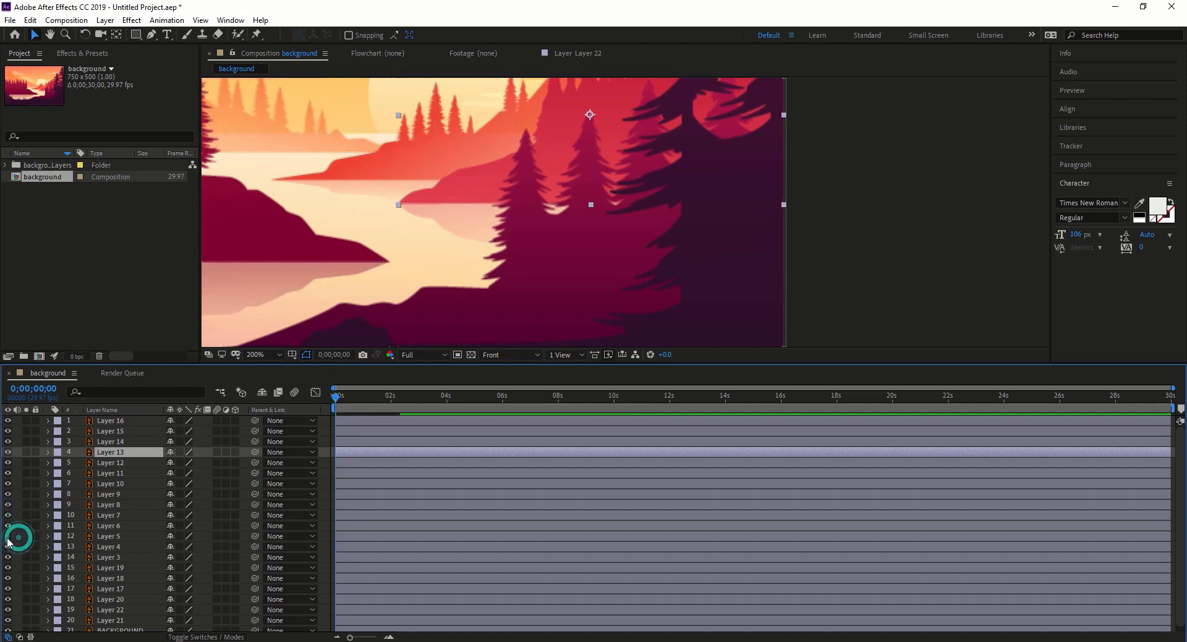
{"action": "left_click", "coordinate": [7, 536]}
{"action": "left_click", "coordinate": [8, 547]}
{"action": "left_click", "coordinate": [7, 546]}
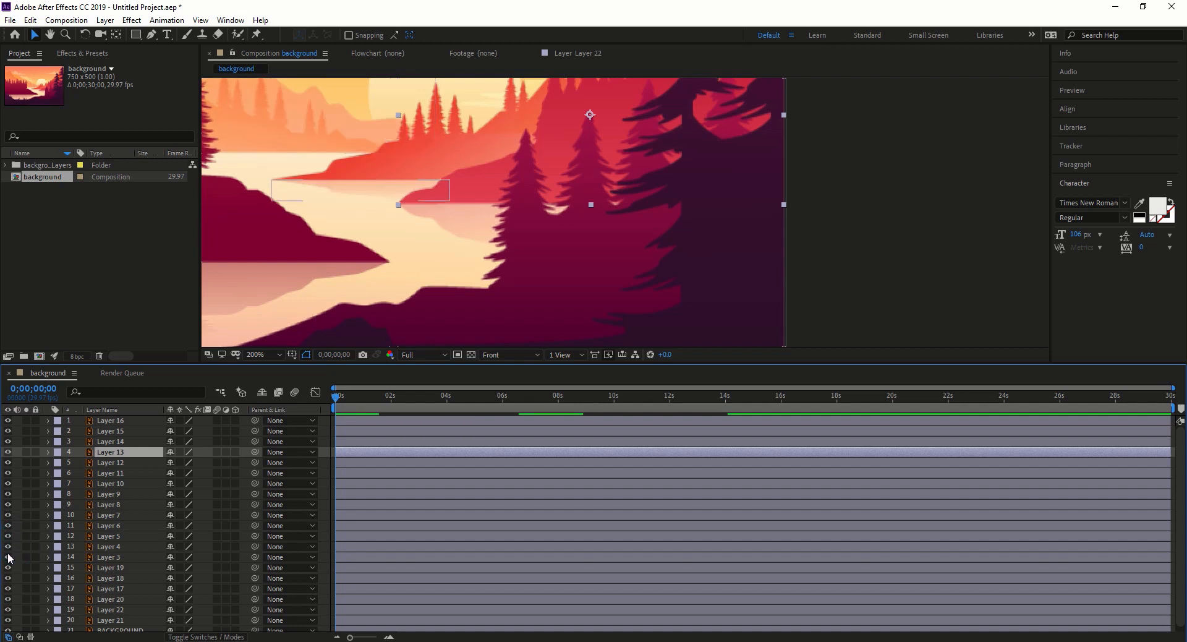
{"action": "left_click", "coordinate": [9, 564]}
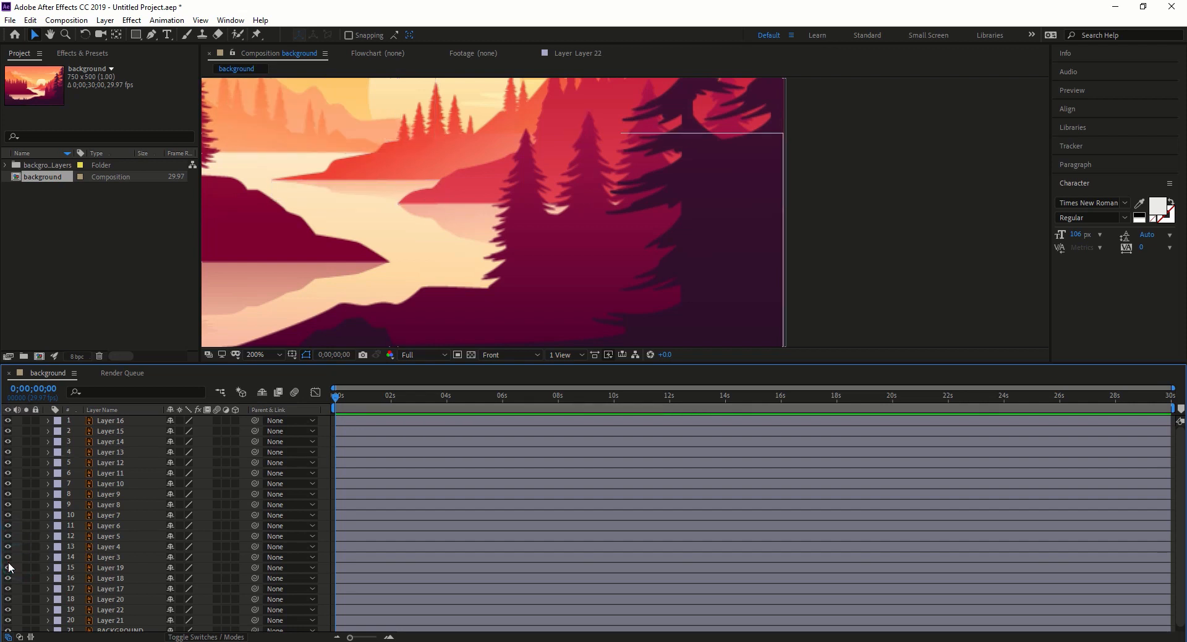
{"action": "left_click", "coordinate": [8, 568]}
{"action": "left_click", "coordinate": [8, 569]}
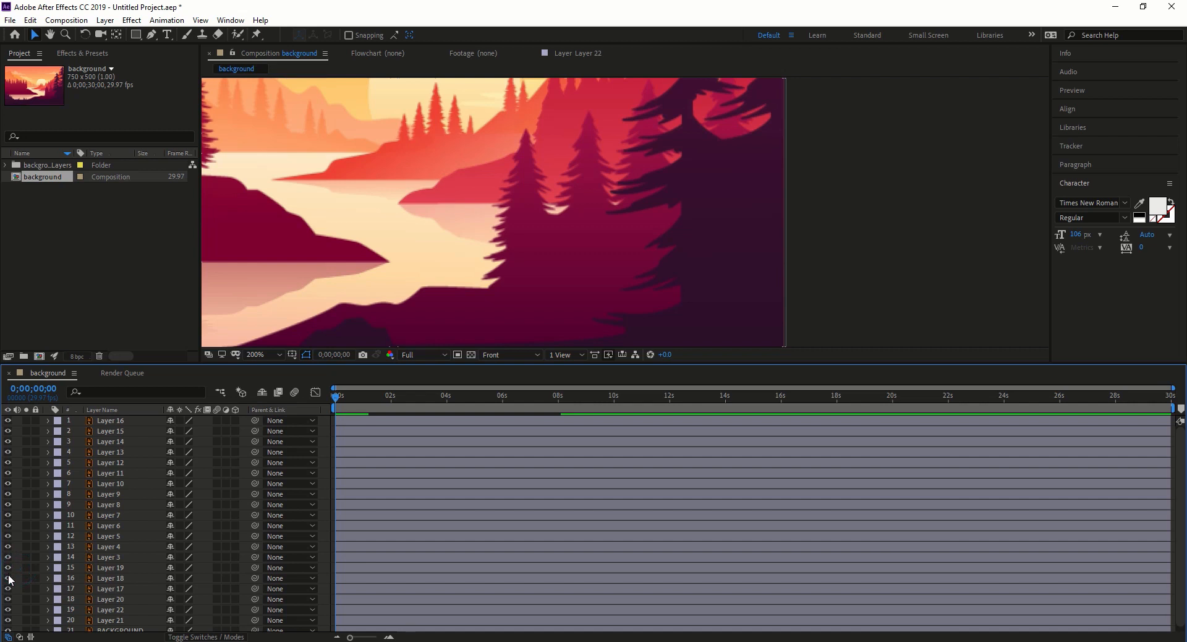
{"action": "left_click", "coordinate": [8, 578]}
{"action": "left_click", "coordinate": [8, 578]}
{"action": "scroll", "coordinate": [8, 588], "scroll_direction": "down", "scroll_amount": 1}
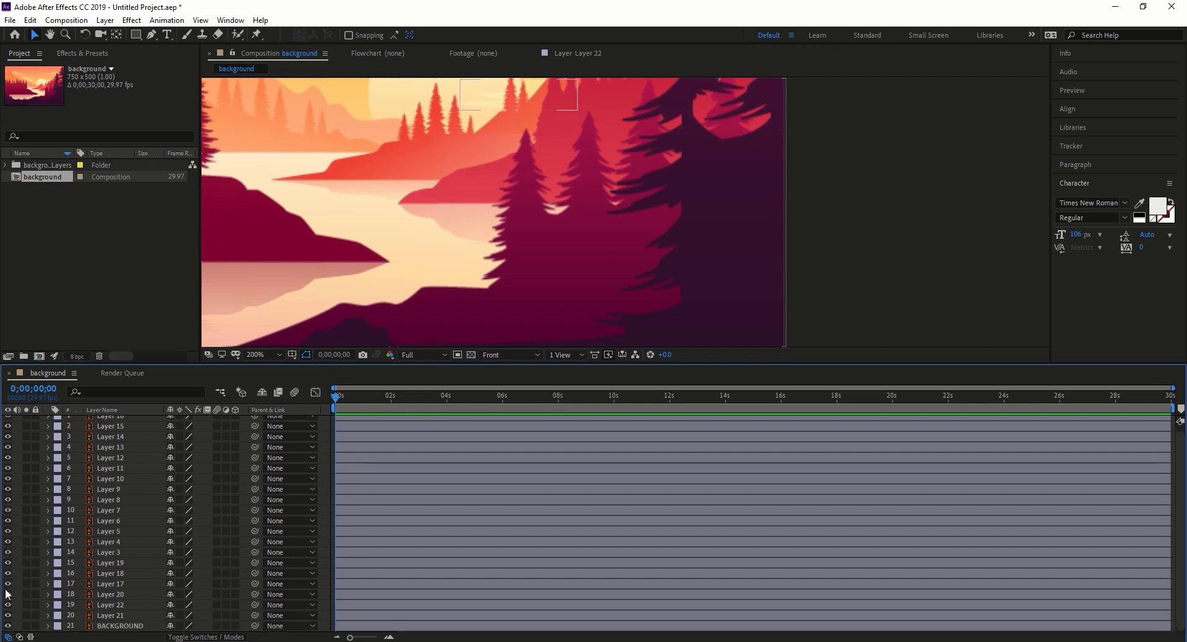
{"action": "left_click", "coordinate": [8, 595]}
{"action": "left_click", "coordinate": [8, 625]}
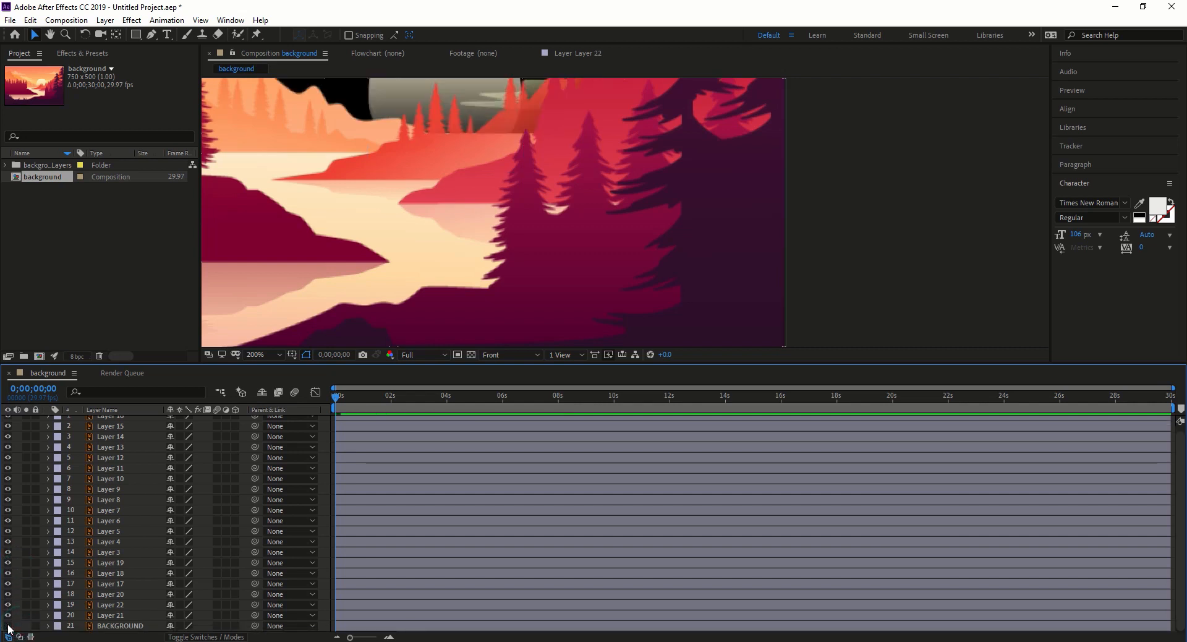
{"action": "left_click", "coordinate": [8, 626]}
{"action": "scroll", "coordinate": [9, 495], "scroll_direction": "up", "scroll_amount": 1}
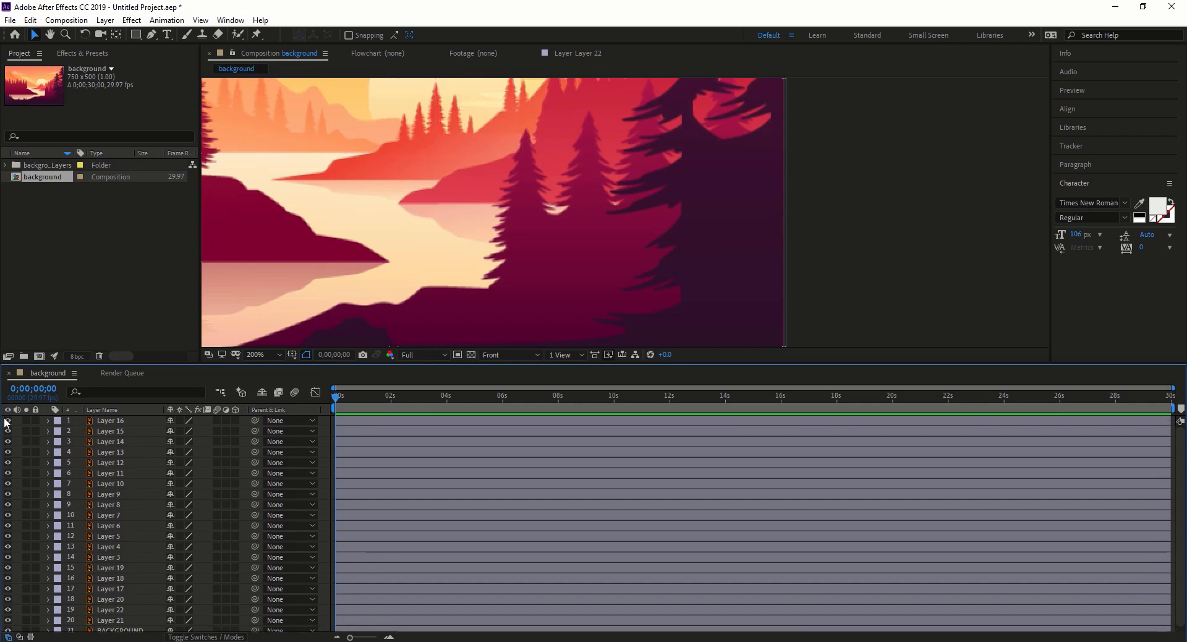
Hide and show Layer 16 to check its contents, and hide the dark foreground trees on Layer 15.
{"action": "left_click", "coordinate": [8, 421]}
{"action": "left_click", "coordinate": [8, 420]}
{"action": "left_click", "coordinate": [8, 431]}
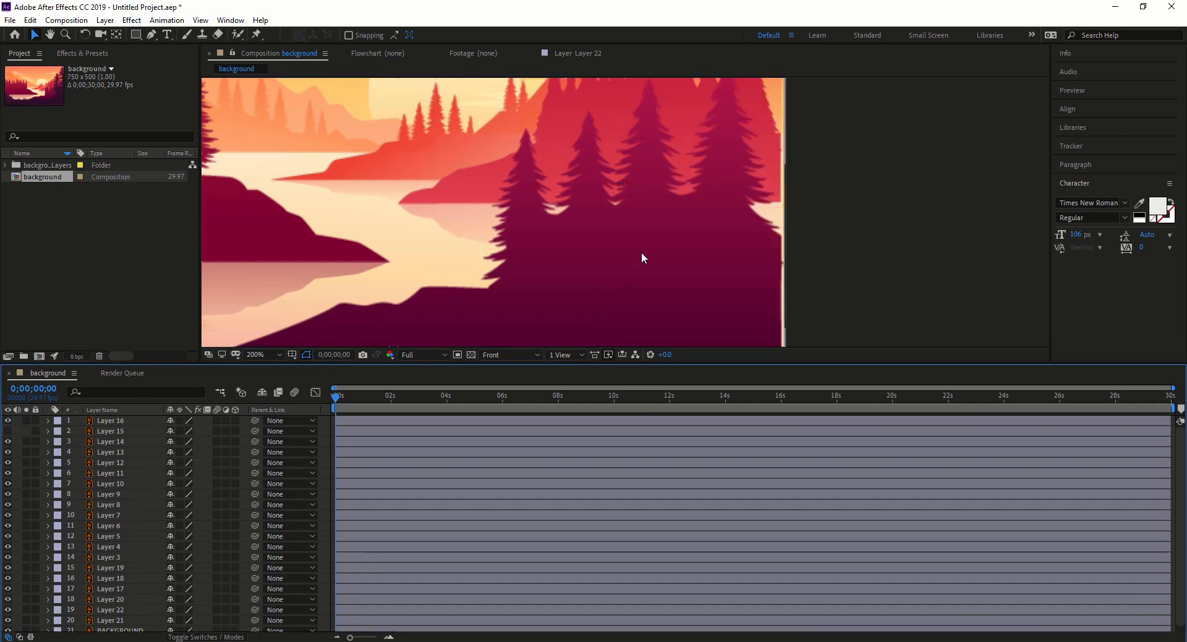
Check which parts of the landscape Layers 16, 13, 12, 10, 8, 7 and 6 cover by selecting them in turn.
{"action": "key", "text": "h"}
{"action": "left_click_drag", "start_coordinate": [813, 143], "coordinate": [873, 124]}
{"action": "key", "text": "v"}
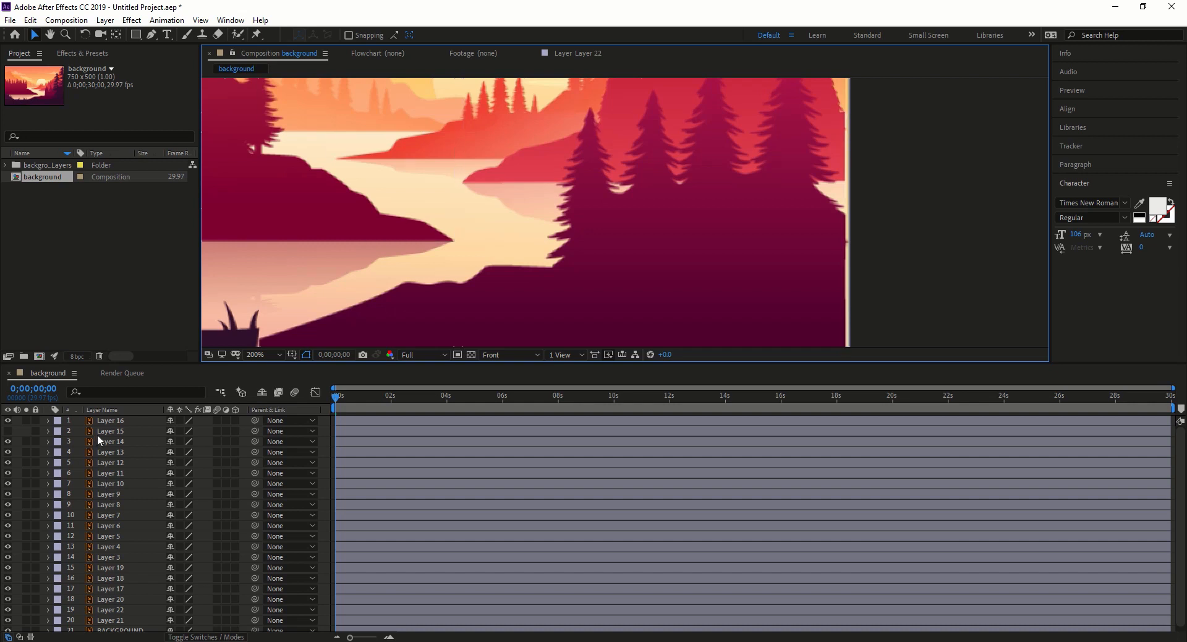
{"action": "left_click", "coordinate": [107, 422]}
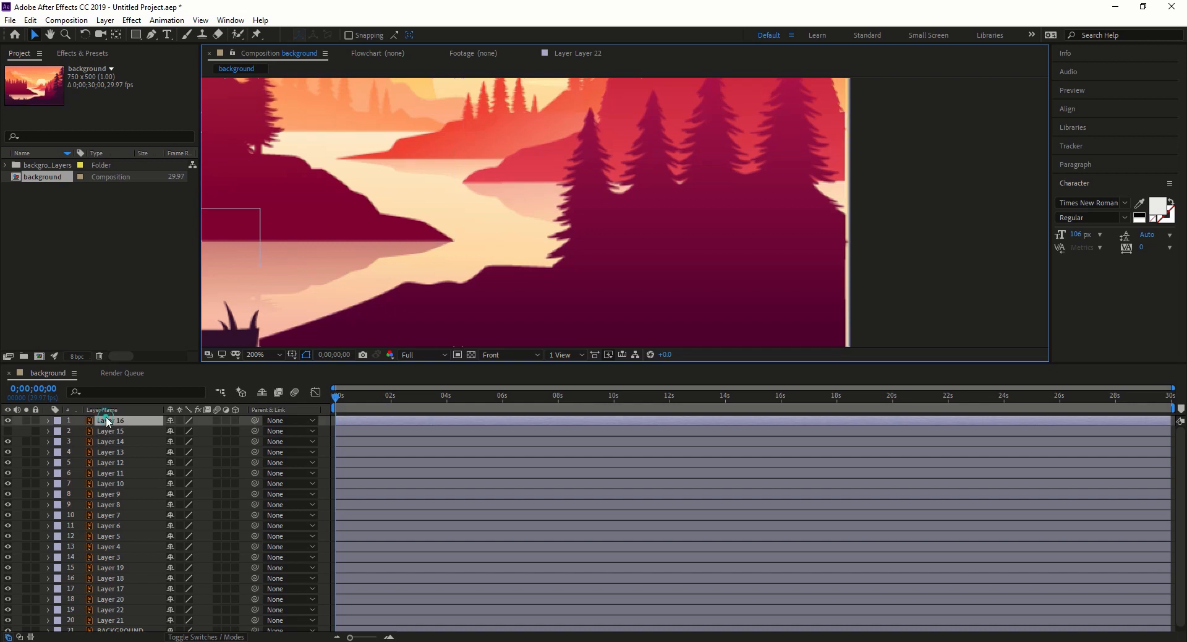
{"action": "left_click", "coordinate": [106, 452]}
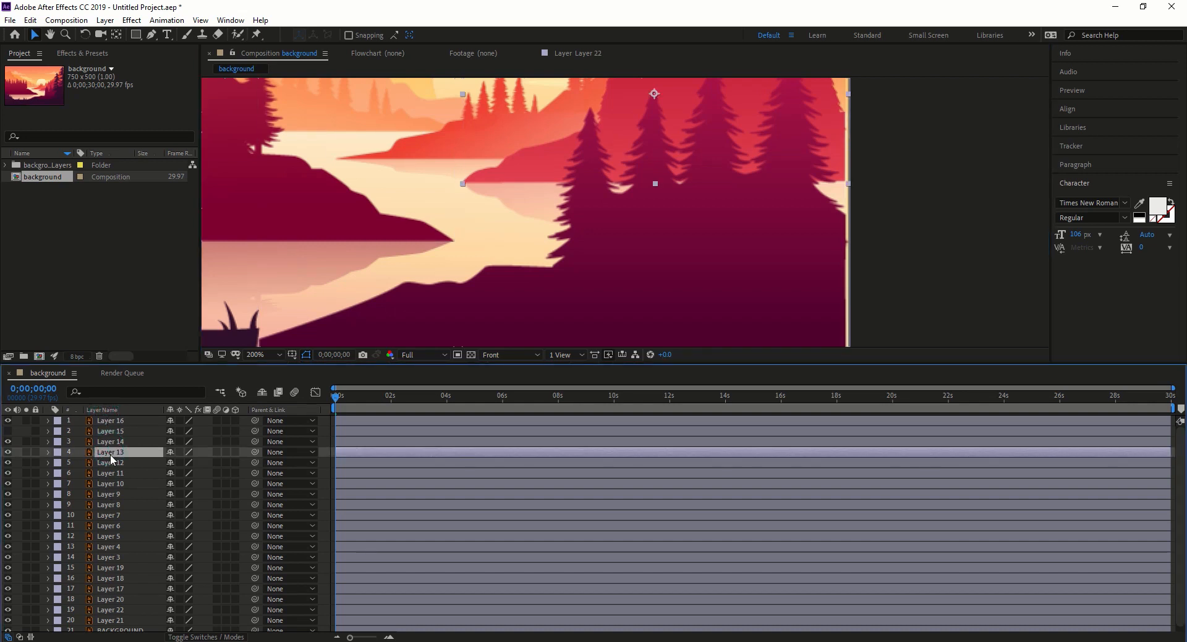
{"action": "left_click", "coordinate": [107, 462]}
{"action": "left_click", "coordinate": [115, 485]}
{"action": "left_click", "coordinate": [115, 504]}
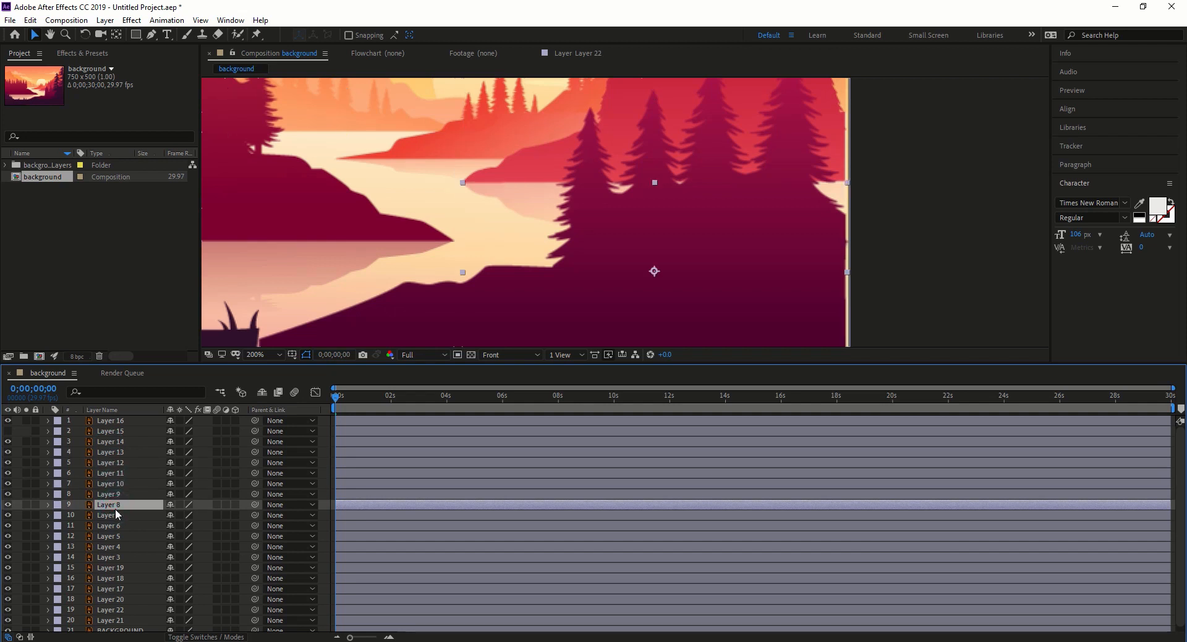
{"action": "left_click", "coordinate": [576, 226]}
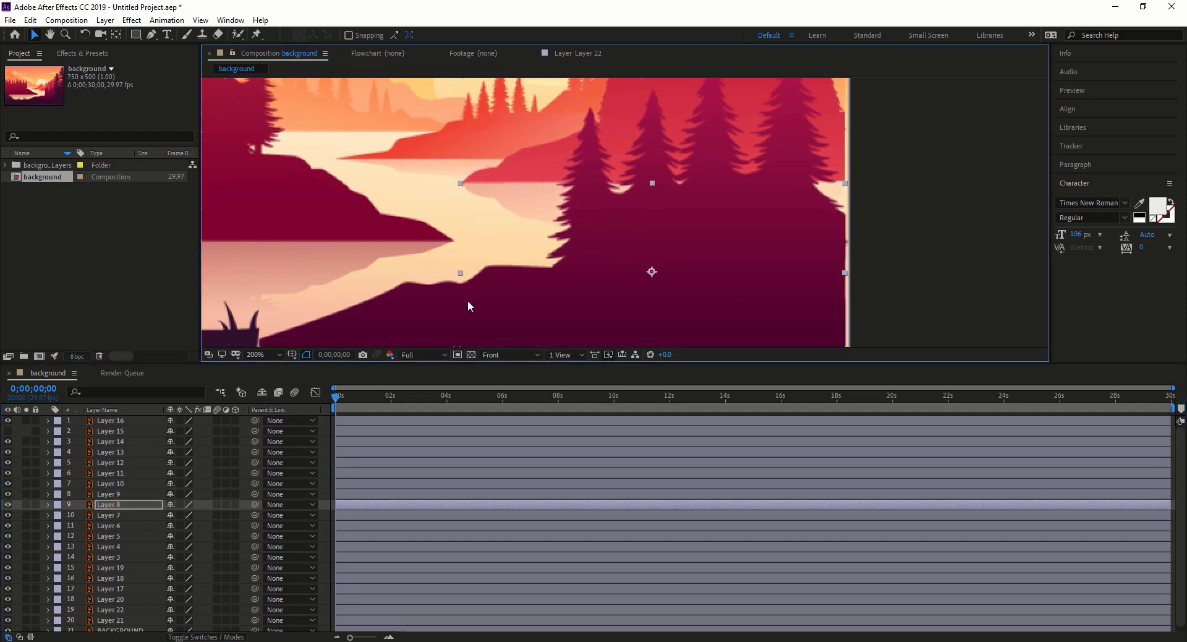
{"action": "left_click", "coordinate": [107, 517]}
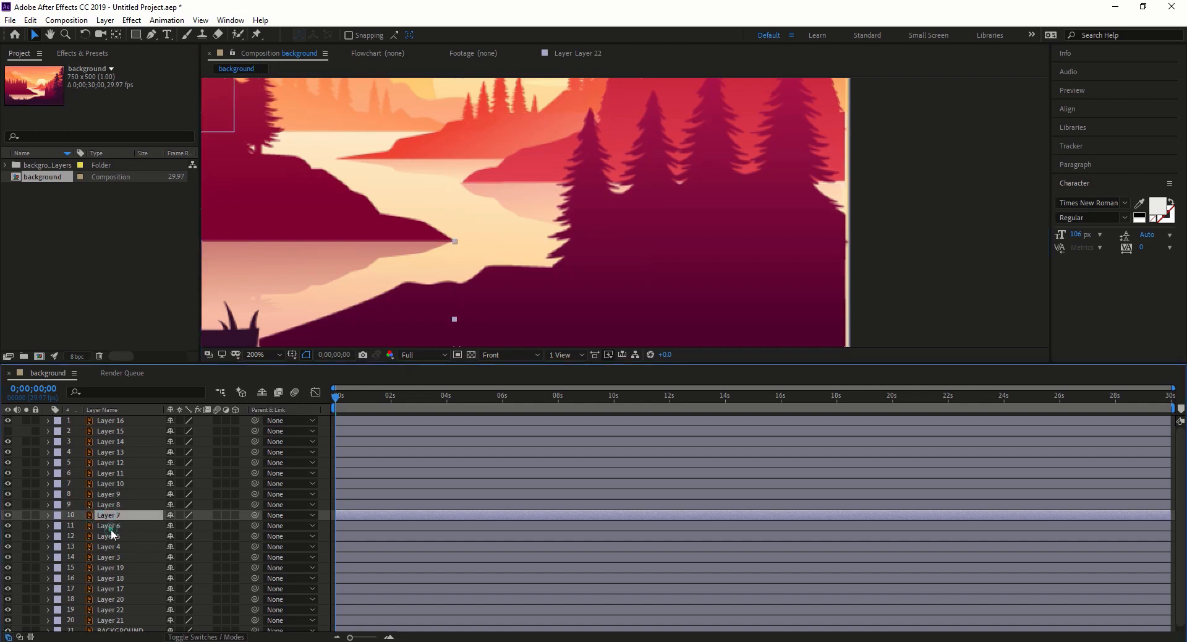
{"action": "left_click", "coordinate": [111, 527]}
{"action": "scroll", "coordinate": [631, 200], "scroll_direction": "down", "scroll_amount": 3}
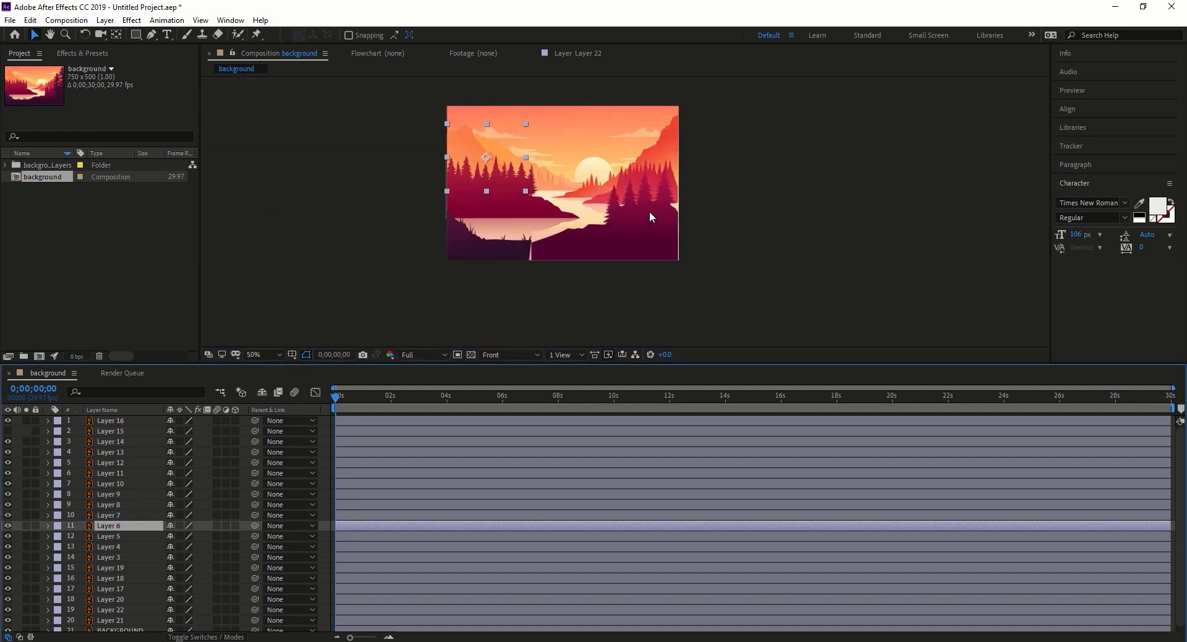
Place six Puppet pins on Layer 14 along the near riverbank, from its low tip to the foot of the first tree.
{"action": "left_click", "coordinate": [649, 217]}
{"action": "scroll", "coordinate": [640, 240], "scroll_direction": "up", "scroll_amount": 4}
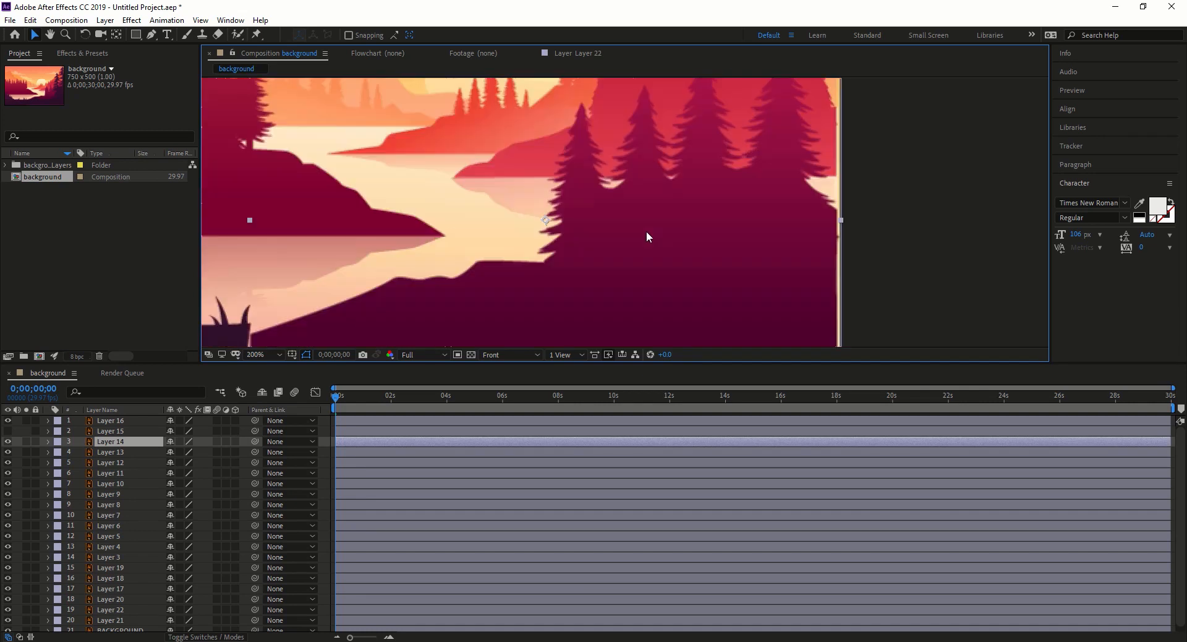
{"action": "left_click", "coordinate": [257, 35]}
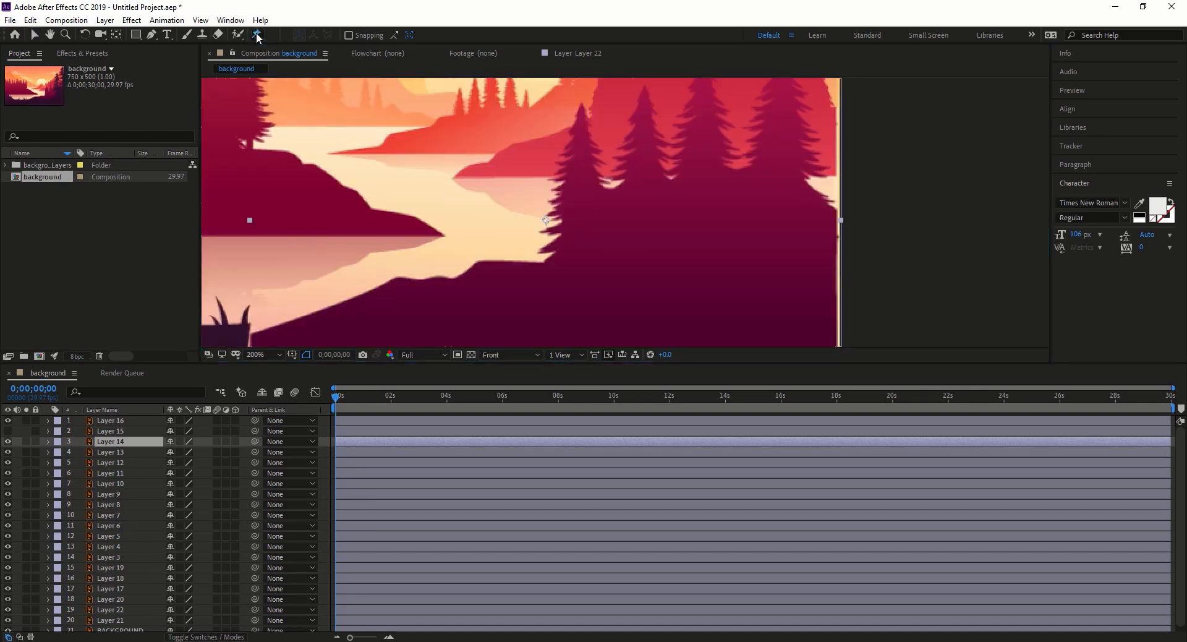
{"action": "left_click", "coordinate": [323, 326]}
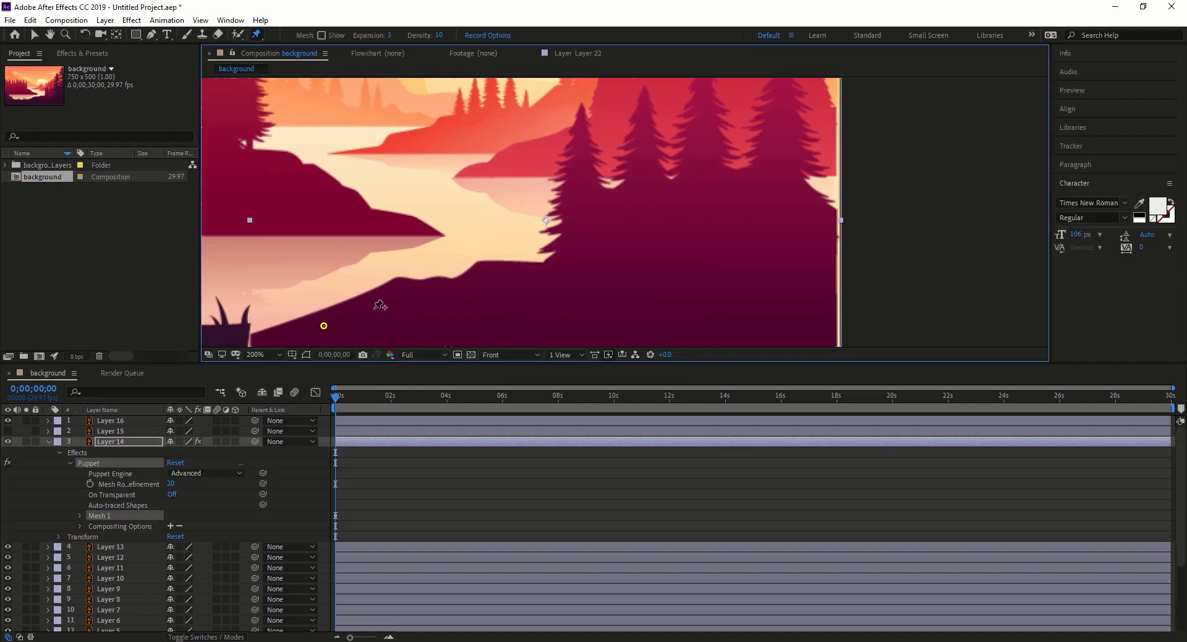
{"action": "left_click", "coordinate": [373, 307]}
{"action": "left_click", "coordinate": [404, 291]}
{"action": "left_click", "coordinate": [448, 291]}
{"action": "left_click", "coordinate": [527, 290]}
{"action": "left_click", "coordinate": [593, 260]}
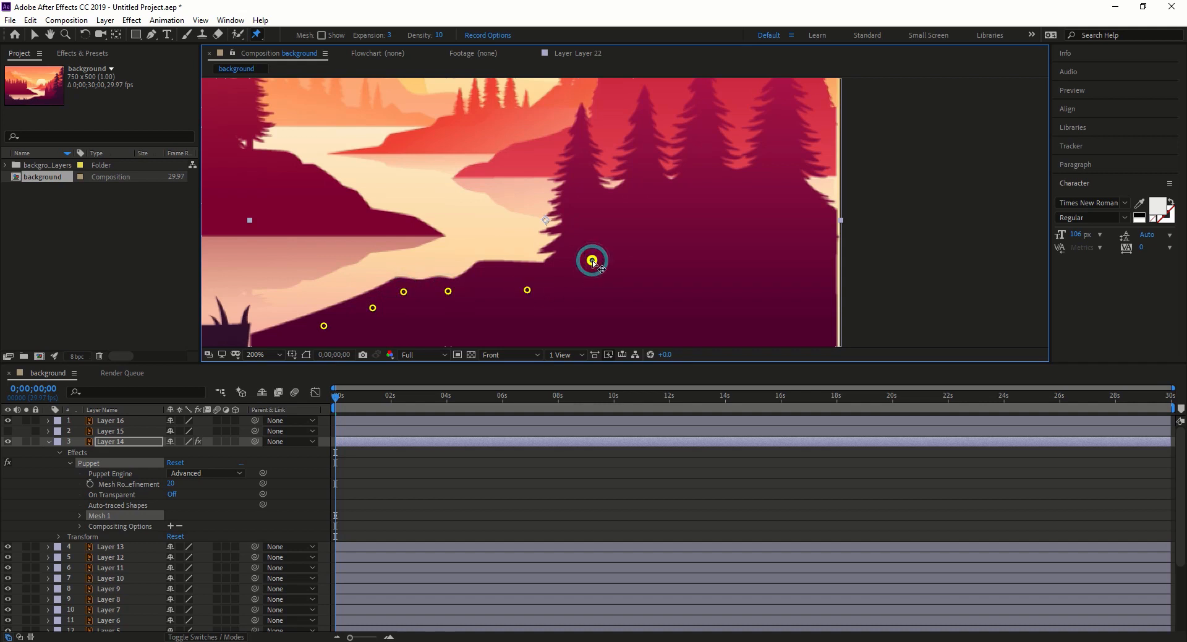
Add five more Puppet pins to Layer 14, across the base of the trees and down the landscape's far edge.
{"action": "left_click", "coordinate": [607, 226]}
{"action": "left_click", "coordinate": [668, 216]}
{"action": "left_click", "coordinate": [765, 202]}
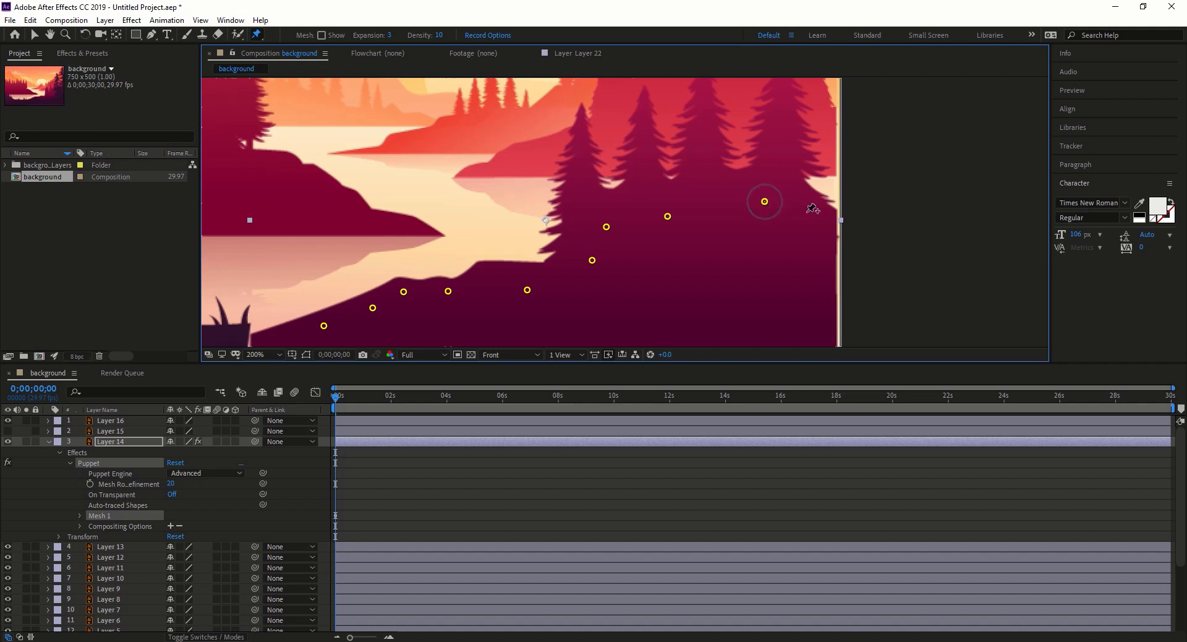
{"action": "left_click", "coordinate": [823, 216]}
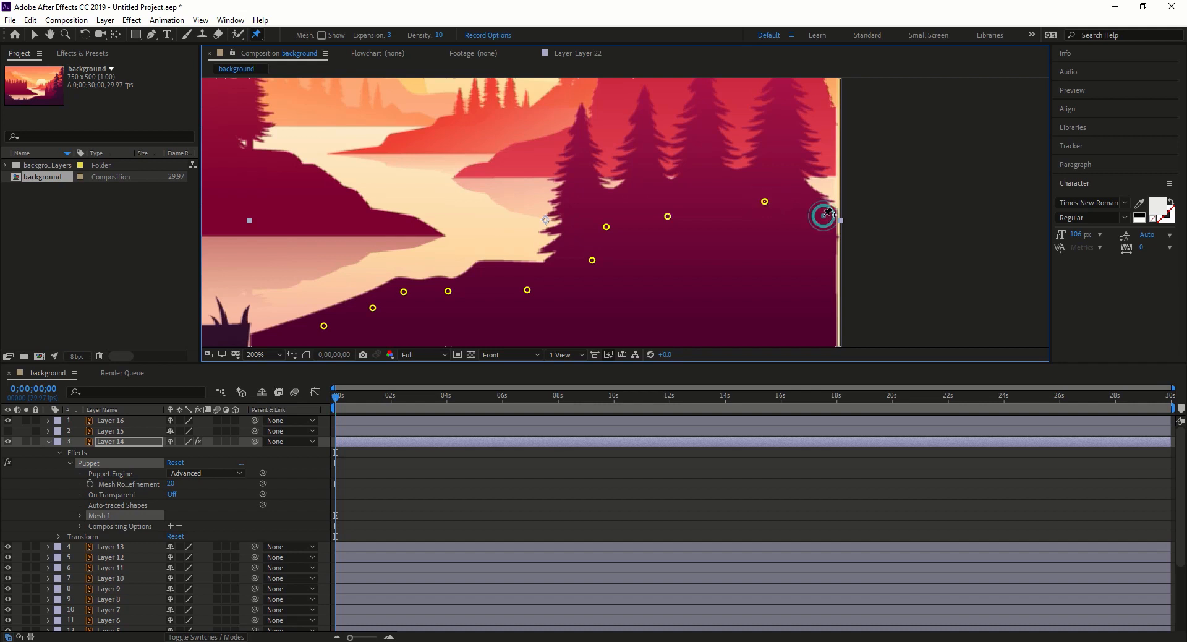
{"action": "left_click", "coordinate": [834, 342]}
Put a Puppet pin near the tip of each of the four trees on Layer 14.
{"action": "left_click", "coordinate": [582, 128]}
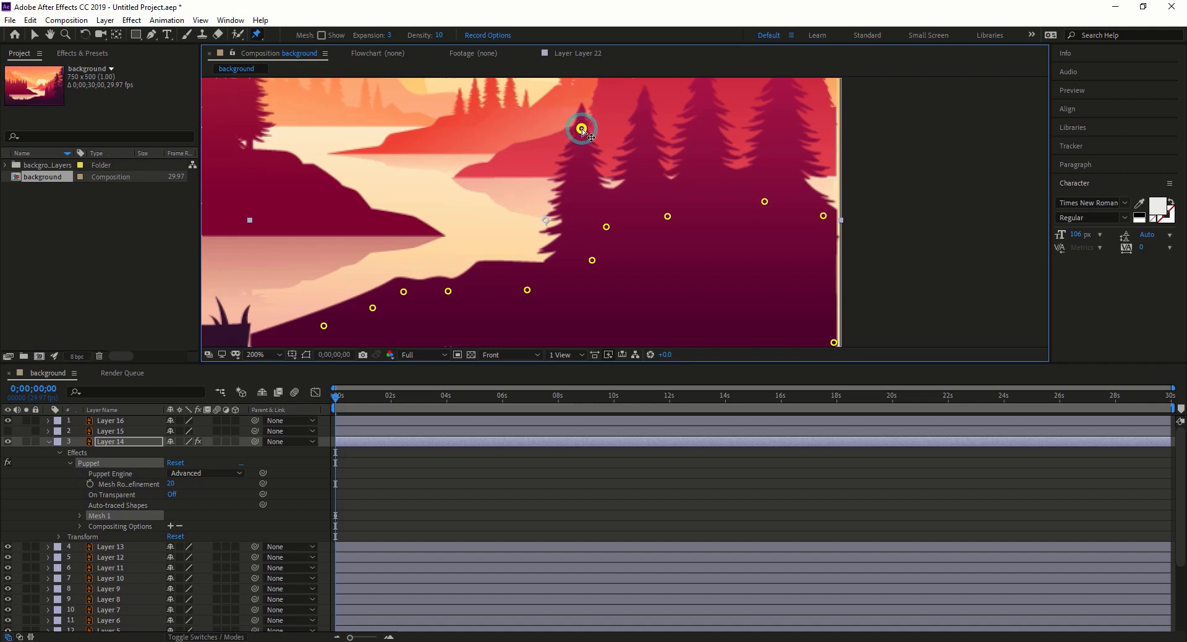
{"action": "left_click", "coordinate": [647, 110]}
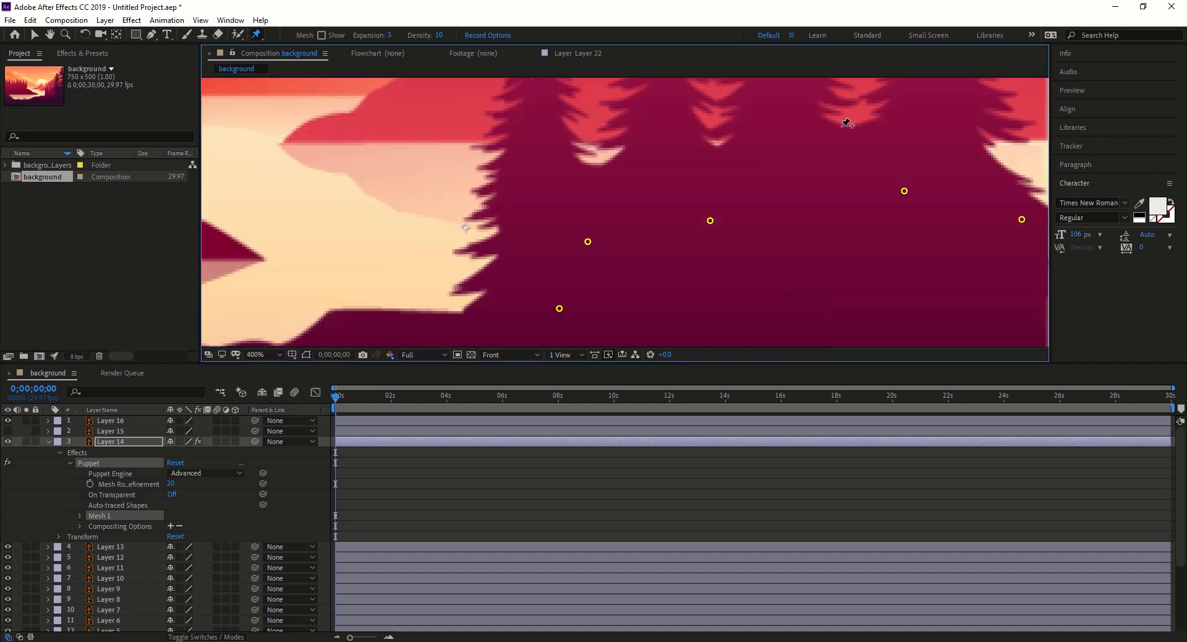
{"action": "left_click_drag", "start_coordinate": [843, 128], "coordinate": [835, 222]}
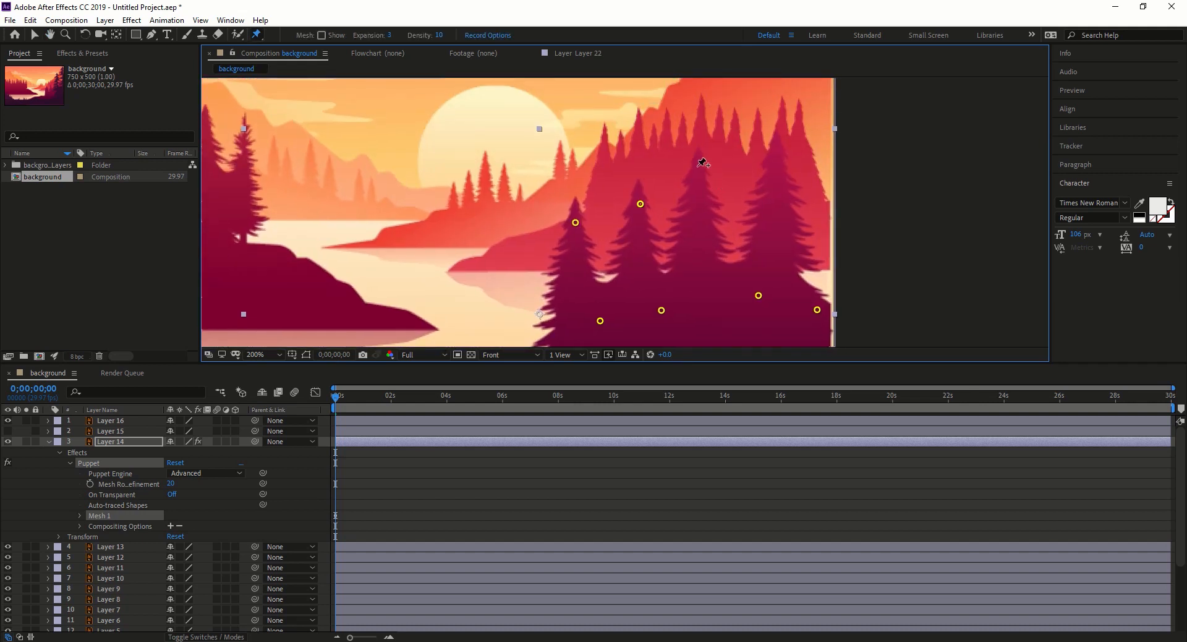
{"action": "left_click", "coordinate": [698, 166]}
{"action": "left_click", "coordinate": [777, 146]}
Try shifting the Puppet pins at the tips of Layer 14's two leftmost trees, and undo both shifts.
{"action": "left_click_drag", "start_coordinate": [575, 223], "coordinate": [572, 224]}
{"action": "left_click_drag", "start_coordinate": [641, 204], "coordinate": [644, 207]}
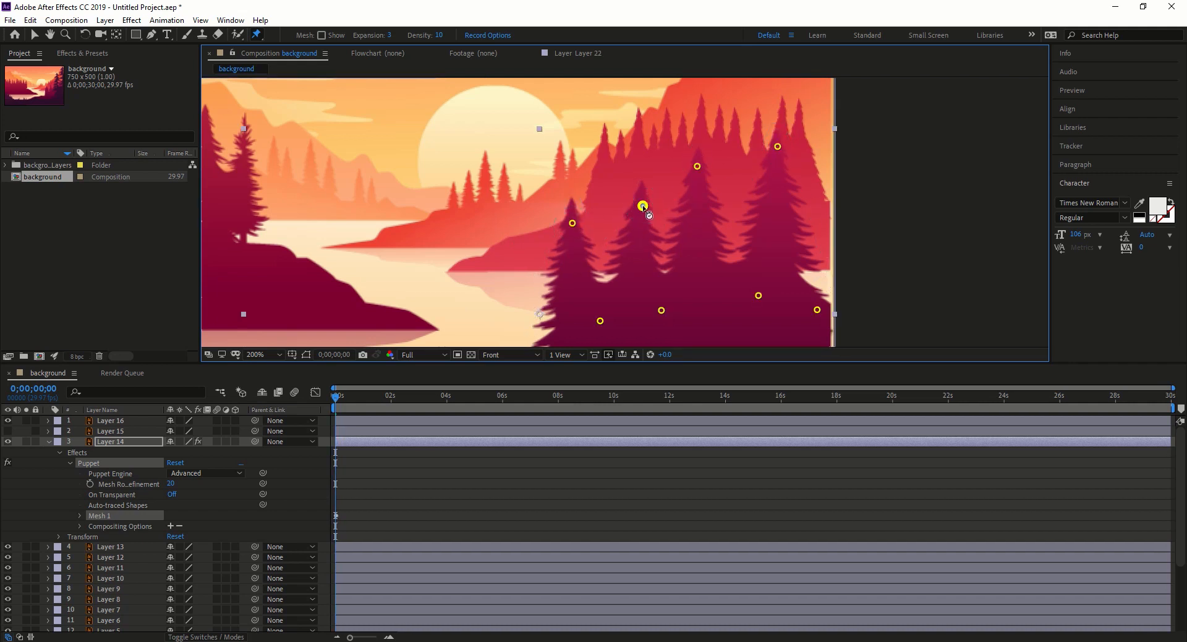
{"action": "key", "text": "ctrl+z"}
{"action": "key", "text": "ctrl+z"}
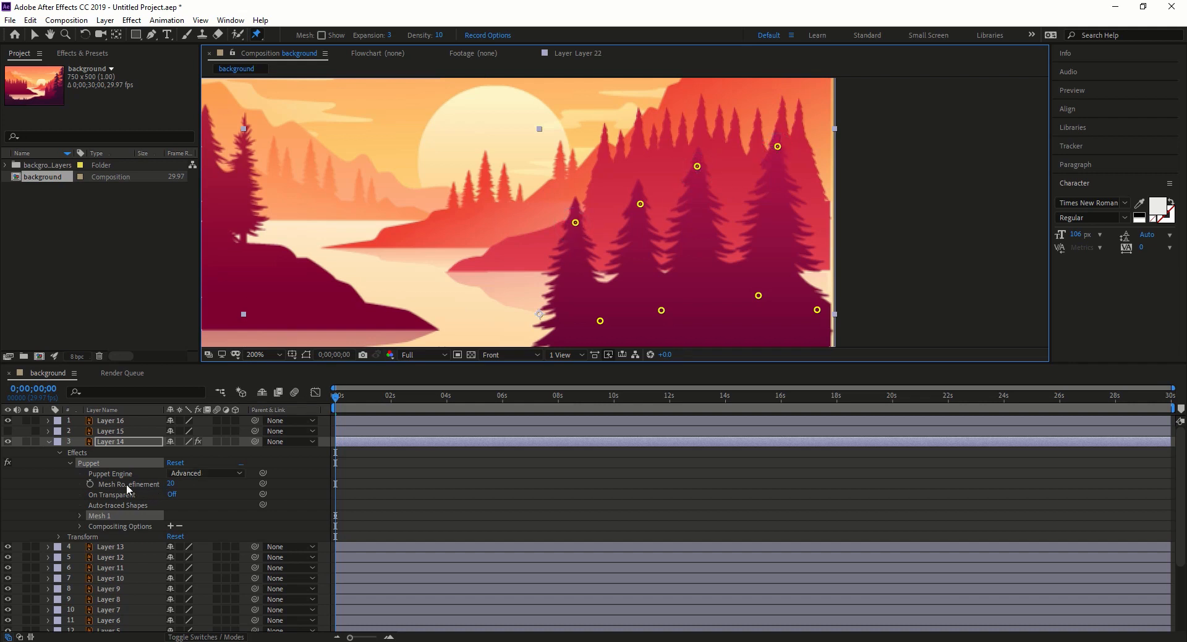
Try to animate Layer 14's first three treetop pins at 0;00;05;25, with Mesh Rotation Refinement keyframed at the start, and undo the pin moves.
{"action": "left_click", "coordinate": [90, 484]}
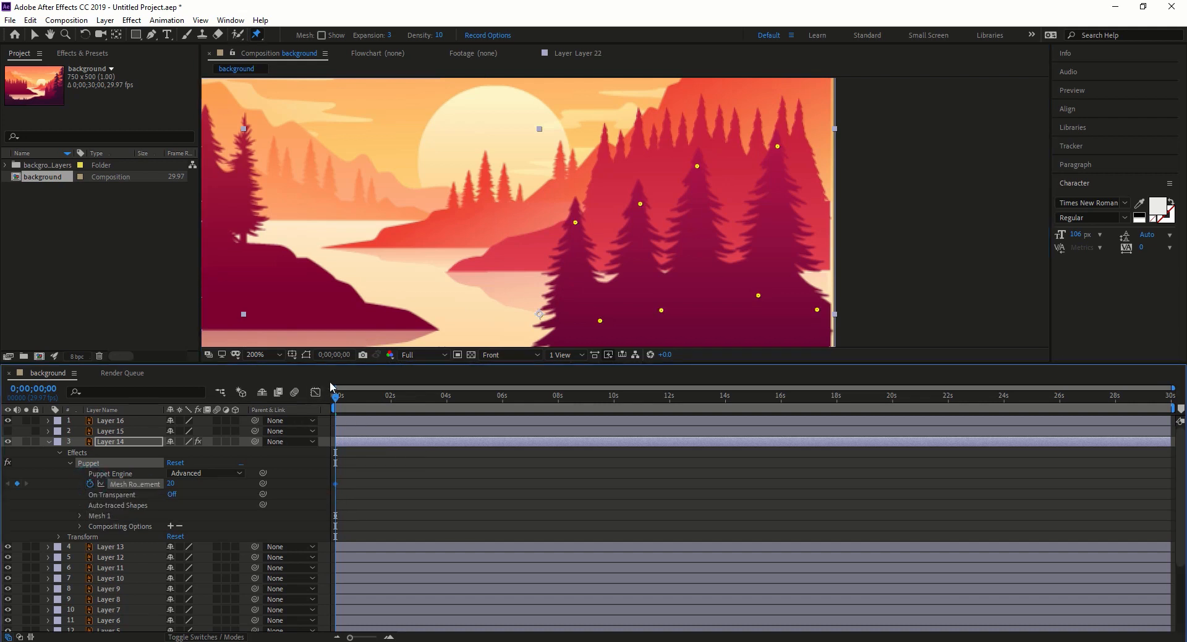
{"action": "left_click_drag", "start_coordinate": [336, 397], "coordinate": [491, 394]}
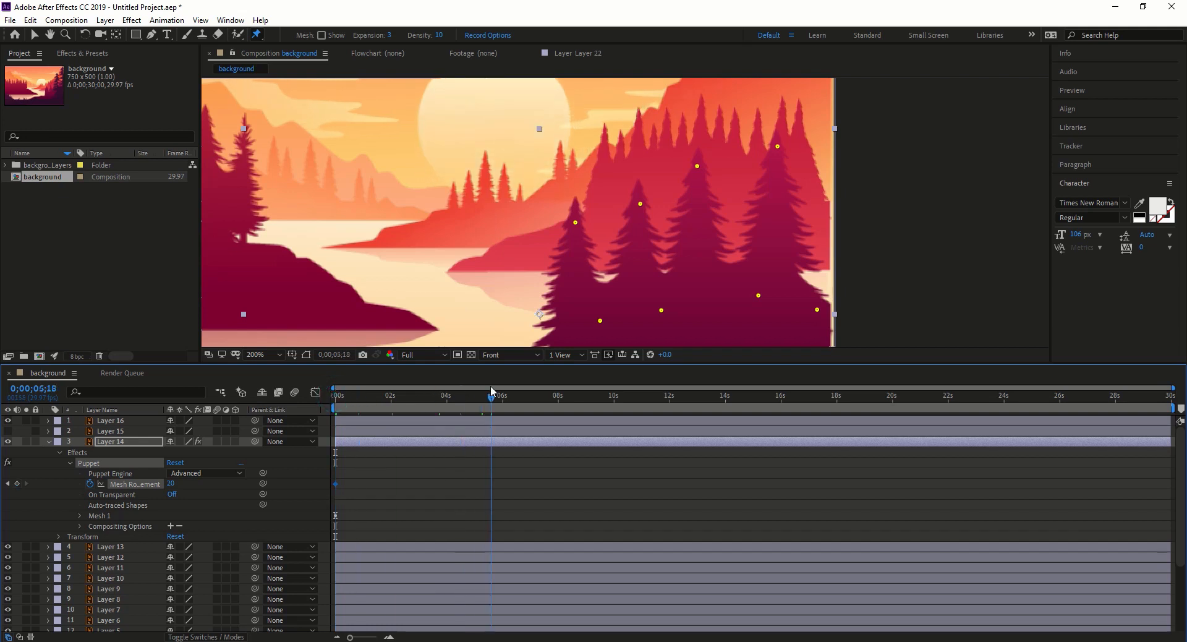
{"action": "left_click", "coordinate": [499, 391]}
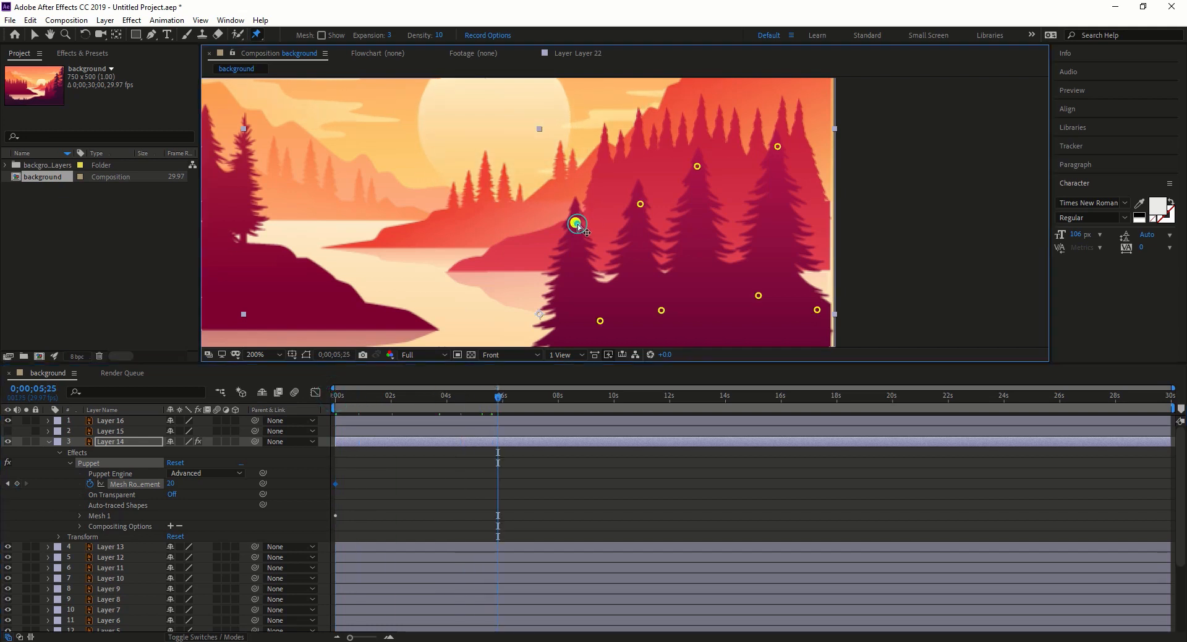
{"action": "left_click_drag", "start_coordinate": [578, 225], "coordinate": [650, 205]}
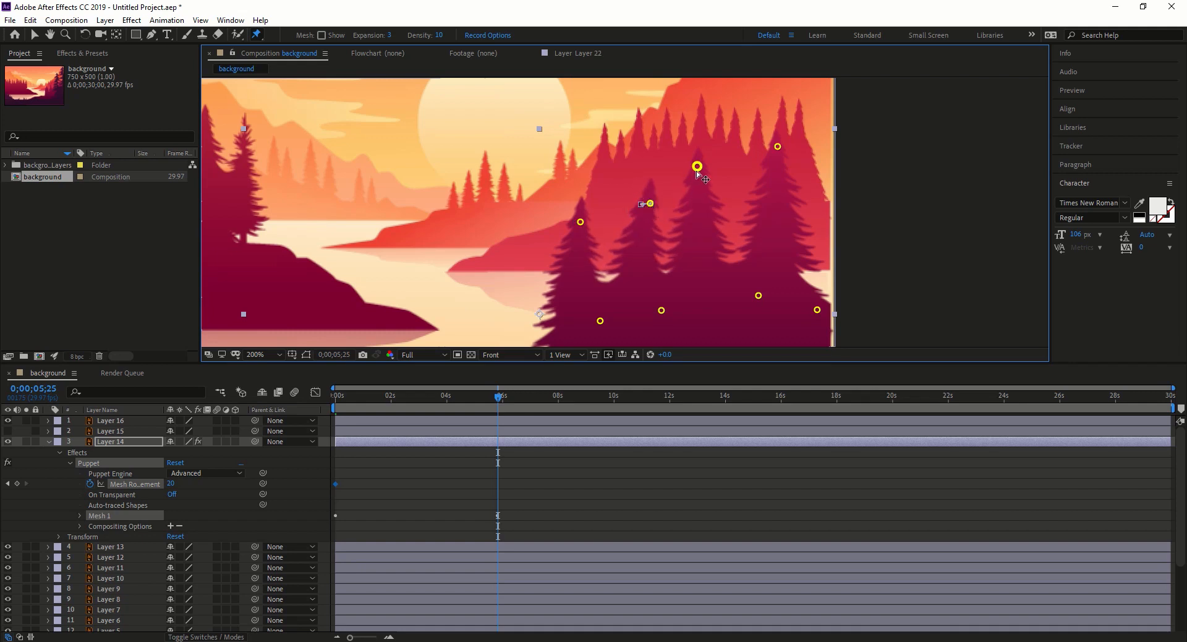
{"action": "left_click_drag", "start_coordinate": [697, 172], "coordinate": [707, 171]}
{"action": "key", "text": "ctrl+z"}
{"action": "key", "text": "ctrl+z"}
{"action": "key", "text": "ctrl+z"}
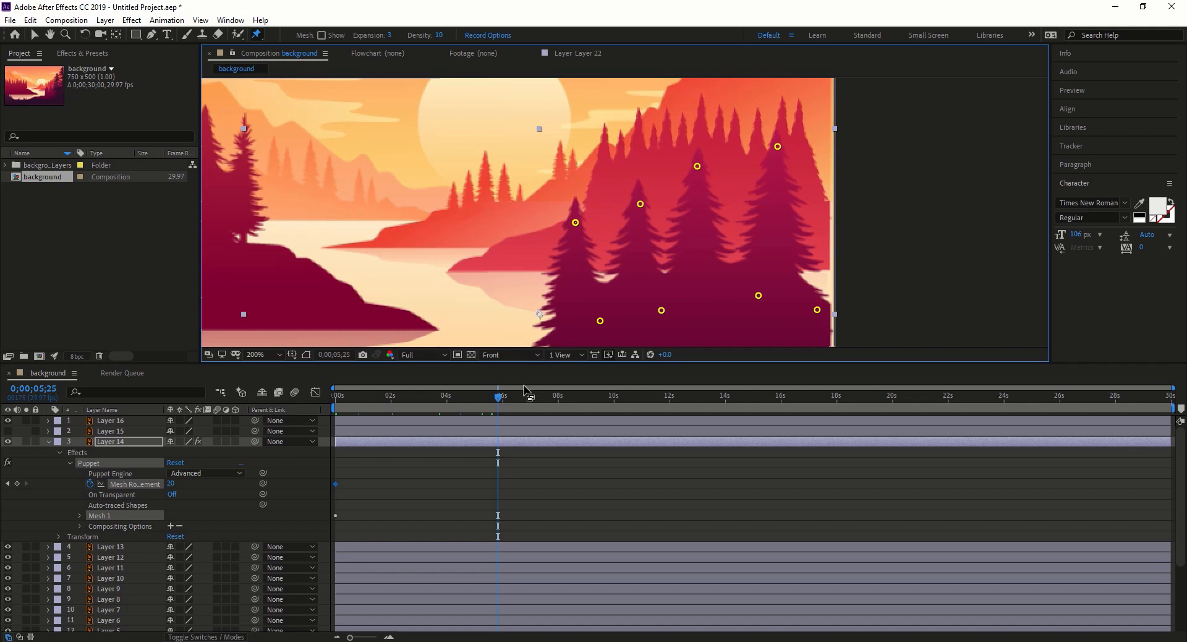
Record a slight swaying motion for the Puppet pin at the tip of Layer 14's leftmost tree, starting at 0 seconds.
{"action": "left_click", "coordinate": [80, 516]}
{"action": "left_click", "coordinate": [80, 516]}
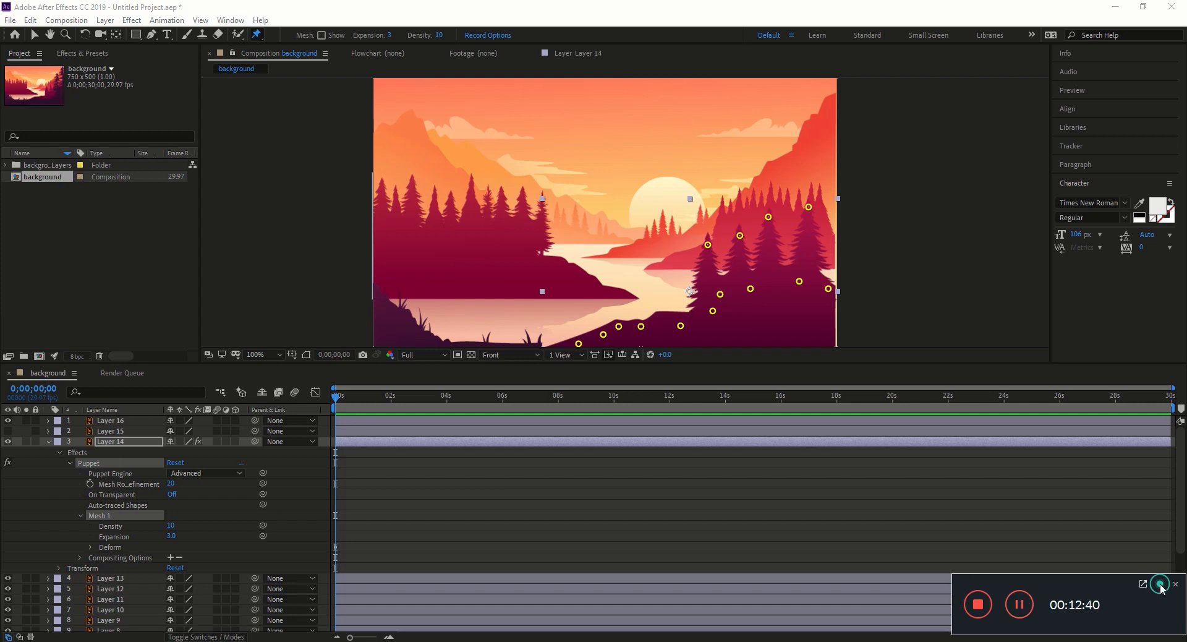
{"action": "left_click", "coordinate": [1160, 584]}
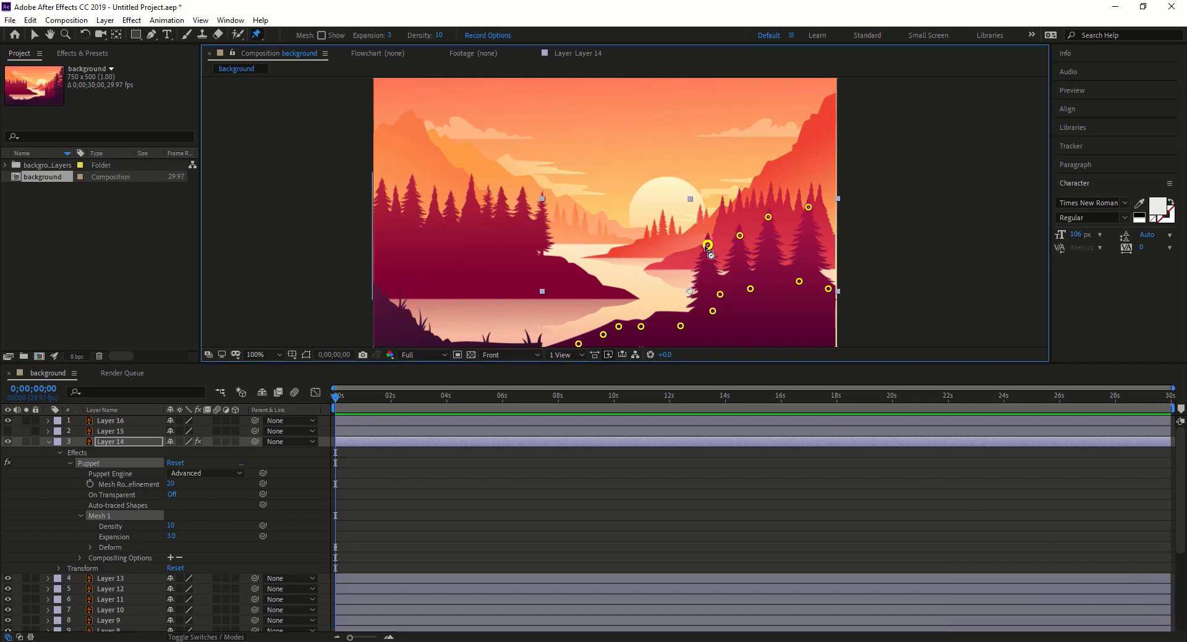
{"action": "left_click_drag", "start_coordinate": [708, 245], "coordinate": [716, 247]}
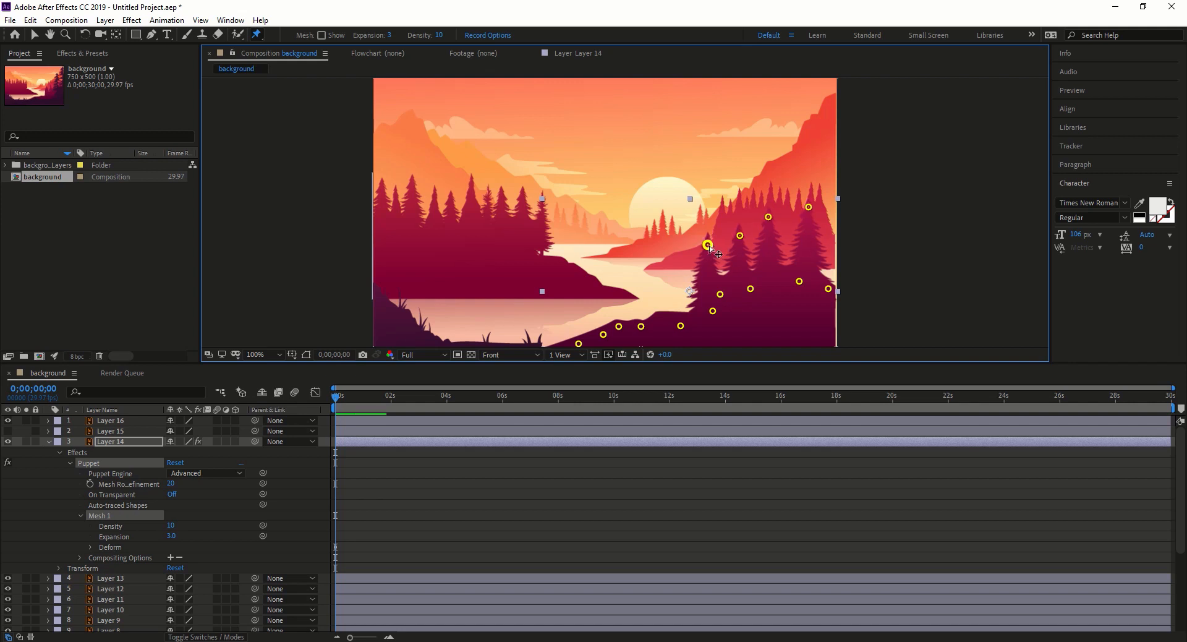
{"action": "left_click_drag", "start_coordinate": [709, 245], "coordinate": [715, 244]}
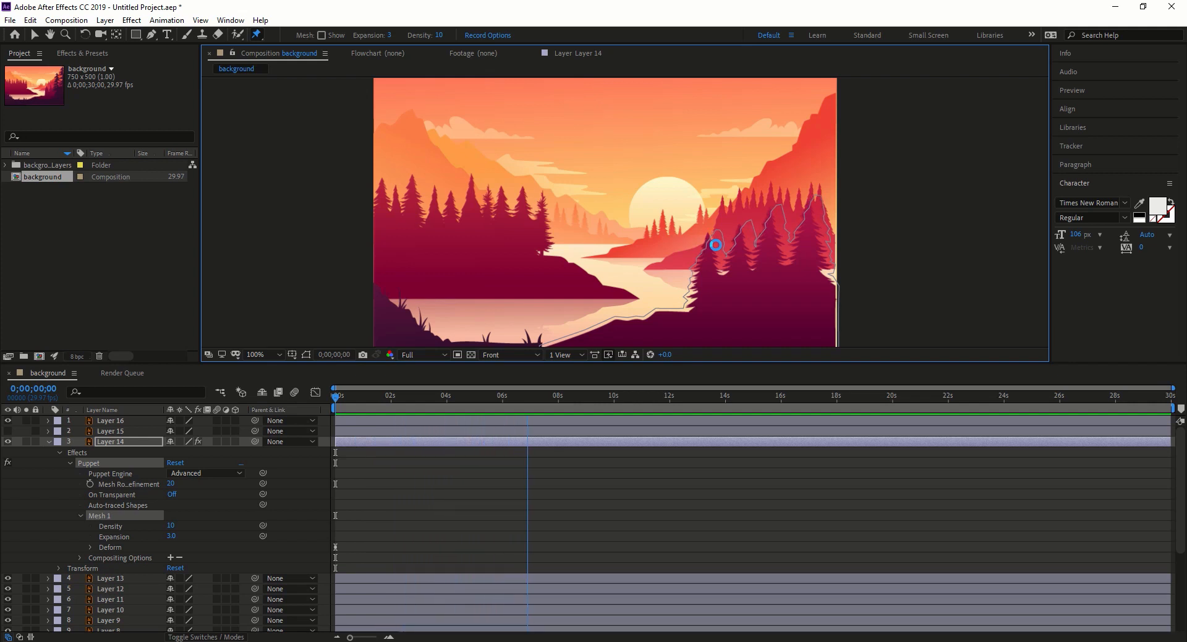
{"action": "left_click_drag", "start_coordinate": [715, 245], "coordinate": [718, 249]}
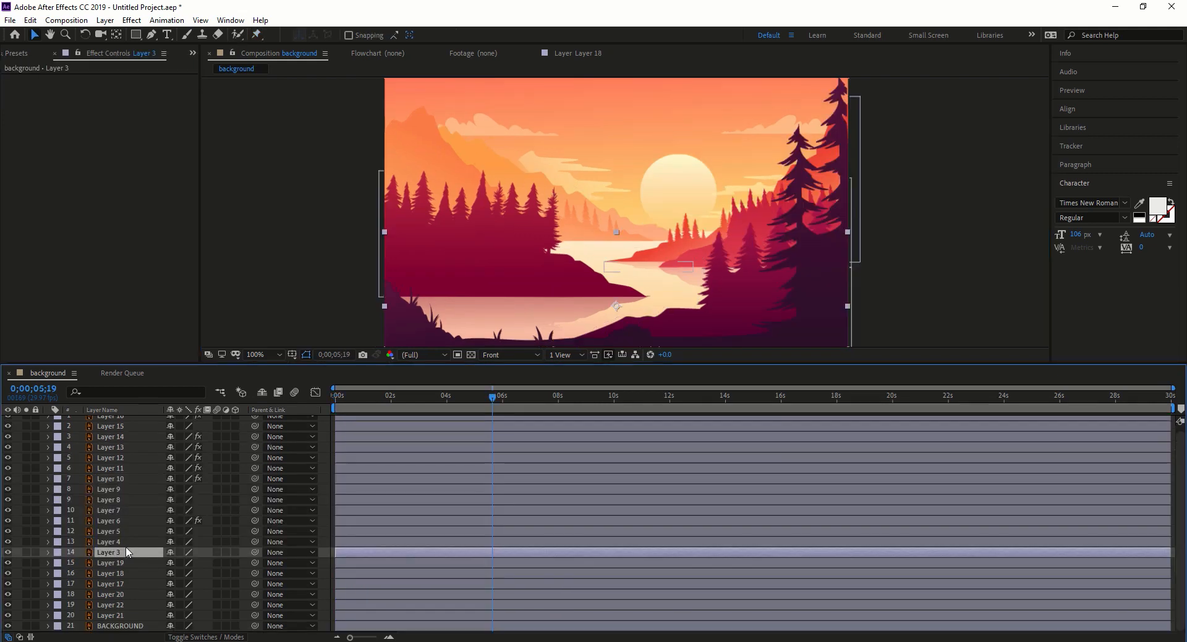
Check what Layers 4 and 3 contain by selecting them and hiding and showing Layer 3.
{"action": "left_click", "coordinate": [125, 543]}
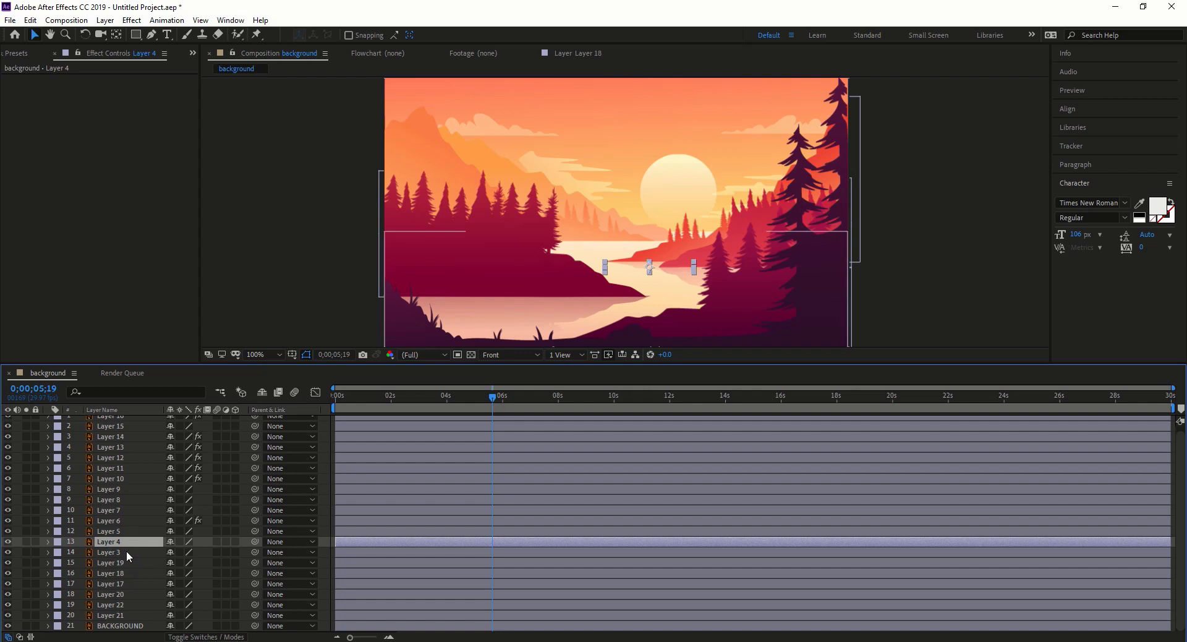
{"action": "left_click", "coordinate": [127, 551]}
{"action": "left_click", "coordinate": [7, 551]}
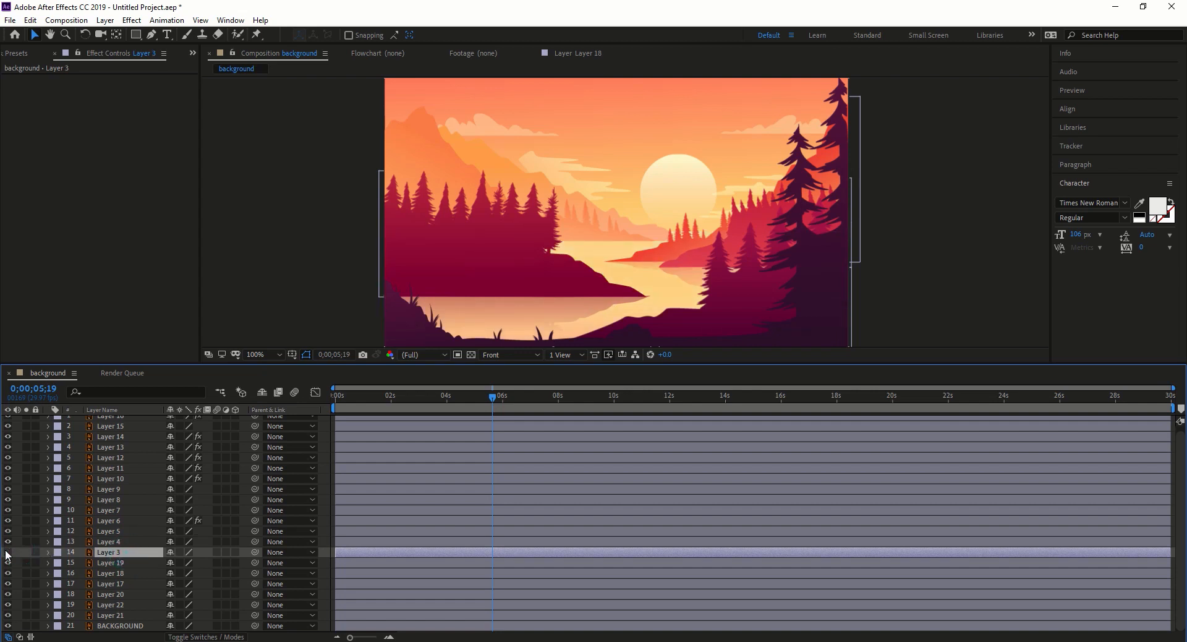
{"action": "left_click", "coordinate": [8, 551]}
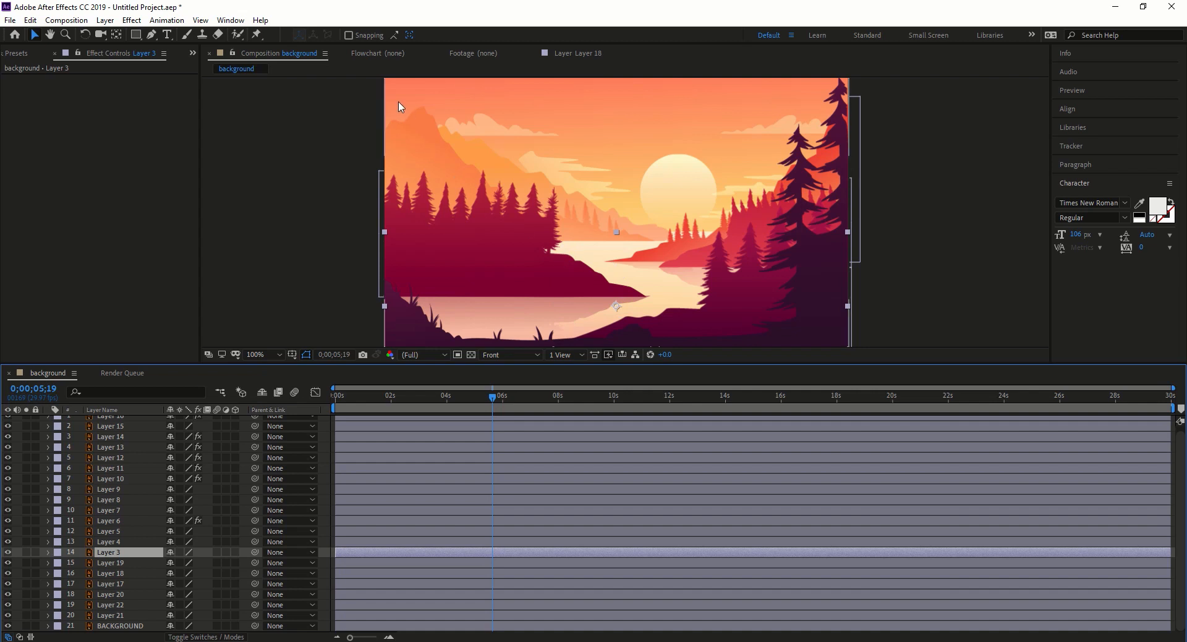
Apply the Ripple effect to the river on Layer 3, with its center at 409.5, 88.5 and a radius of 36.
{"action": "left_click", "coordinate": [129, 21]}
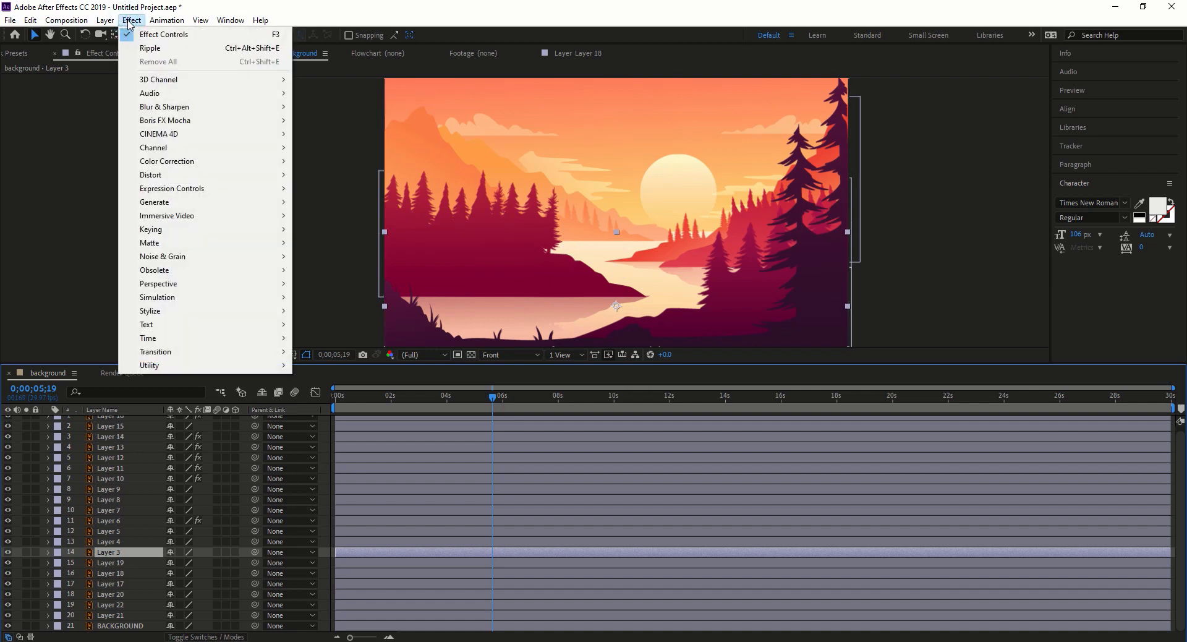
{"action": "left_click", "coordinate": [141, 46]}
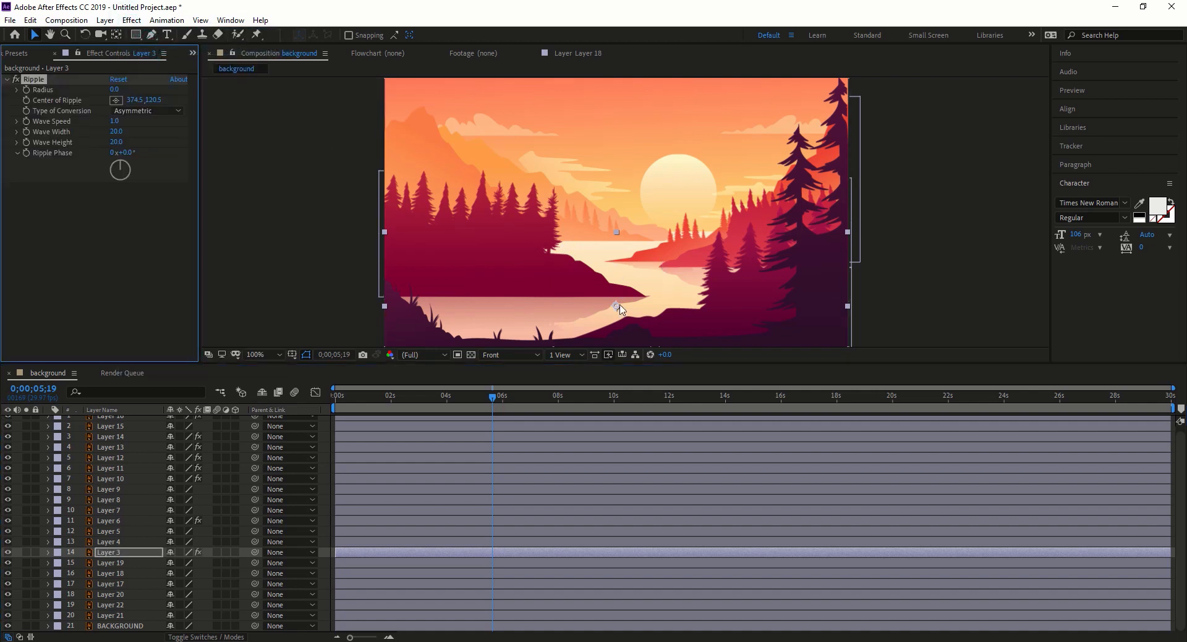
{"action": "left_click_drag", "start_coordinate": [619, 305], "coordinate": [613, 290]}
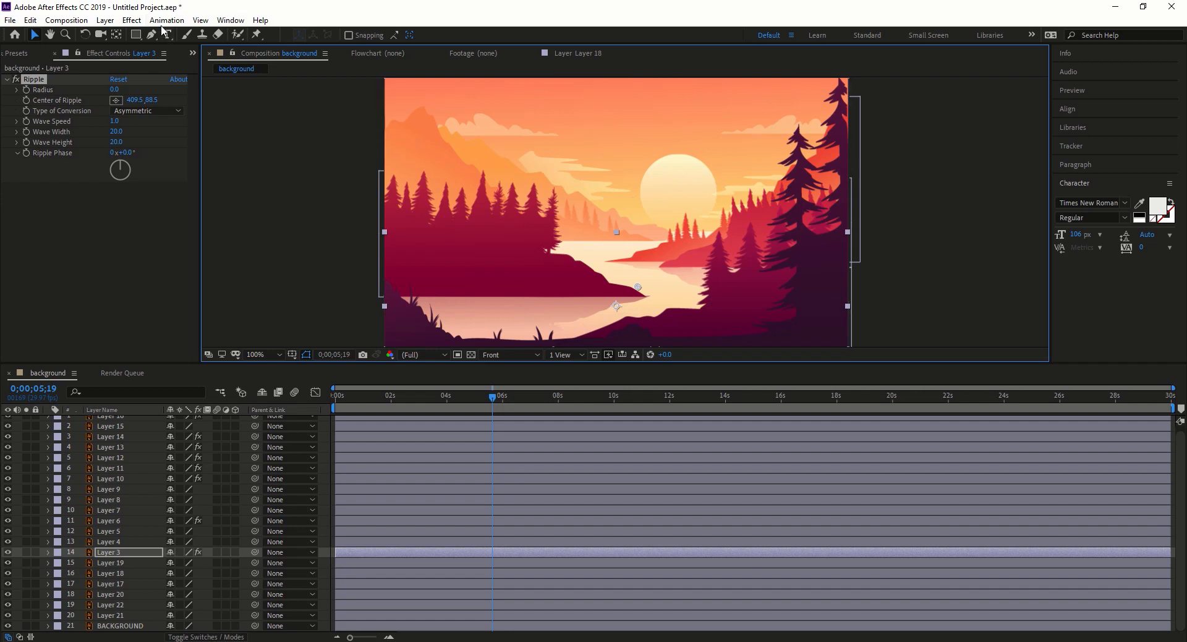
{"action": "left_click_drag", "start_coordinate": [113, 86], "coordinate": [120, 86]}
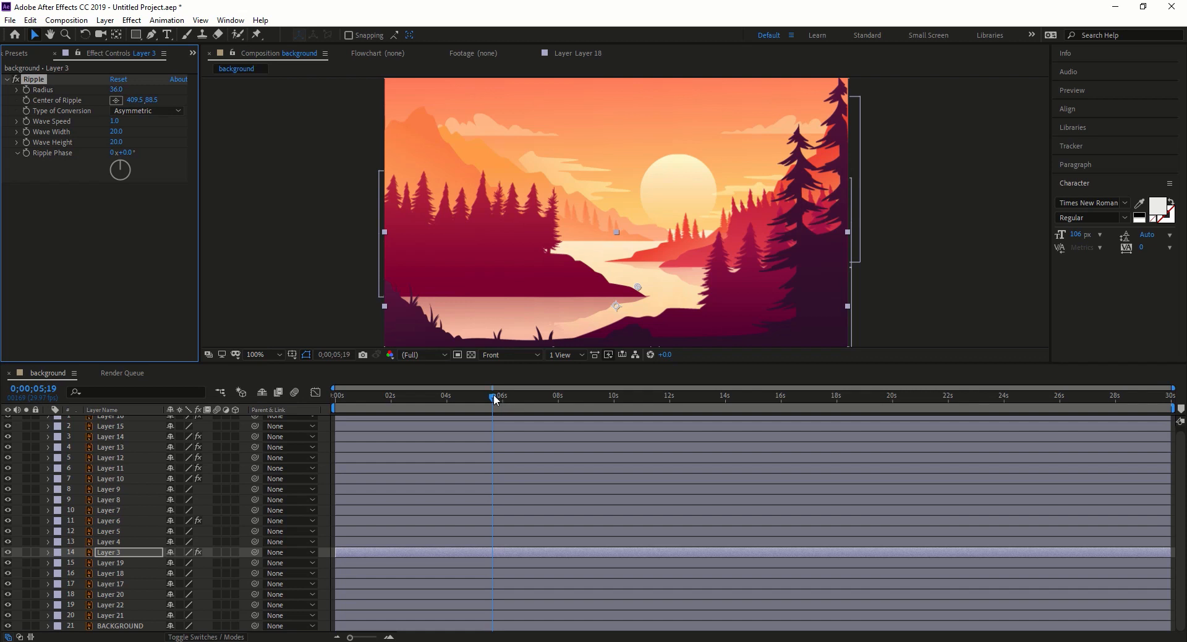
Preview the animation from the start and set Layer 3's ripple radius to 23, with its center at 453.5, 78.5.
{"action": "left_click_drag", "start_coordinate": [495, 399], "coordinate": [292, 391]}
{"action": "key", "text": "space"}
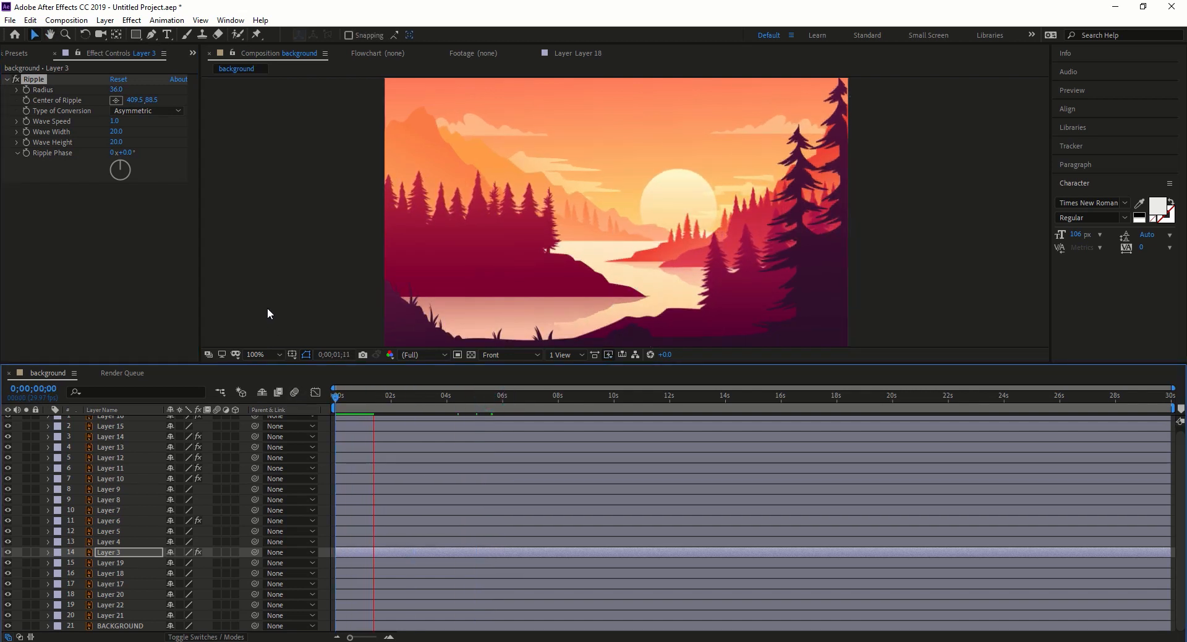
{"action": "key", "text": "space"}
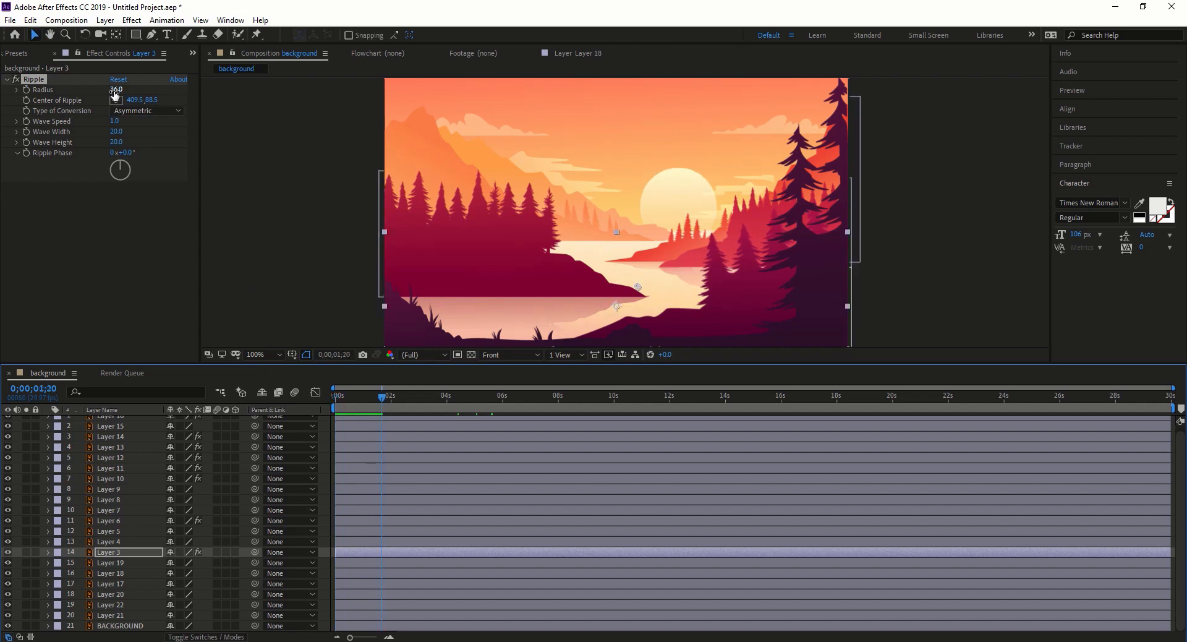
{"action": "mouse_move", "coordinate": [115, 90]}
{"action": "left_mouse_down"}
{"action": "mouse_move", "coordinate": [127, 89]}
{"action": "mouse_move", "coordinate": [105, 90]}
{"action": "left_mouse_up"}
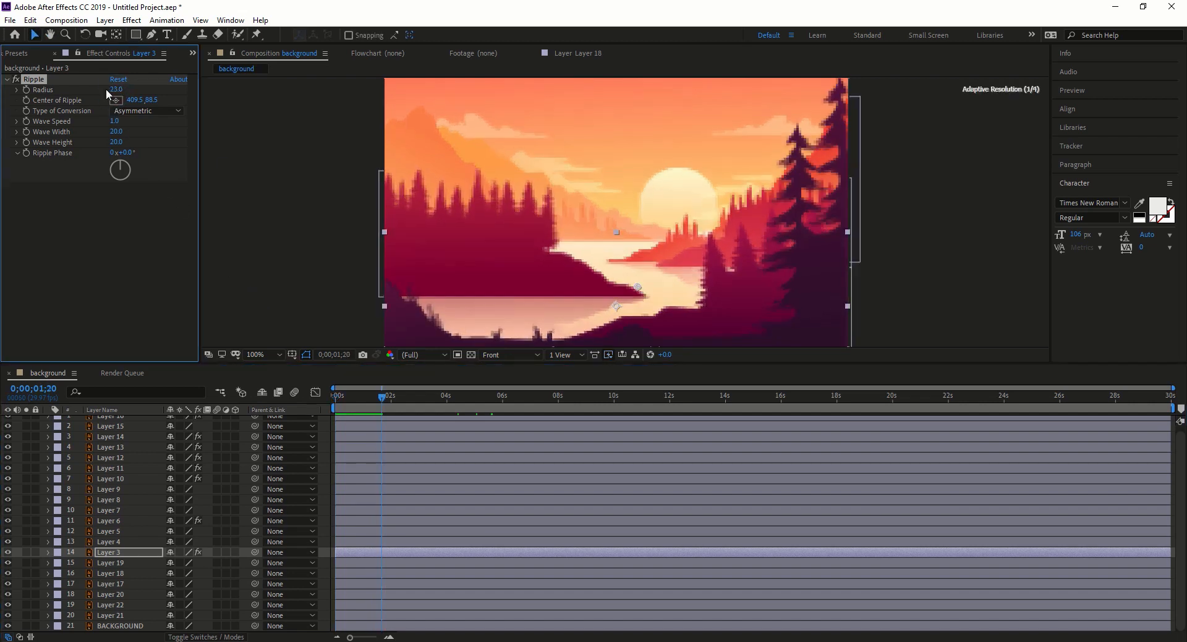
{"action": "left_click_drag", "start_coordinate": [638, 289], "coordinate": [664, 284]}
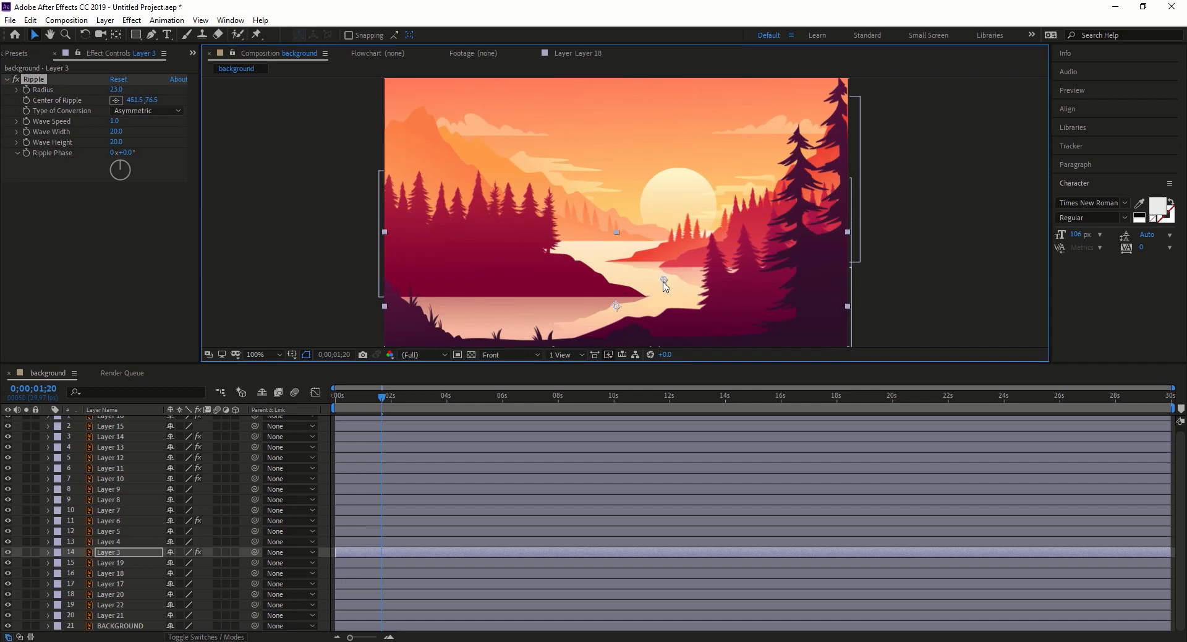
Play back the composition and examine the enlarged treetops and river for the ripple motion.
{"action": "left_click", "coordinate": [275, 186]}
{"action": "key", "text": "space"}
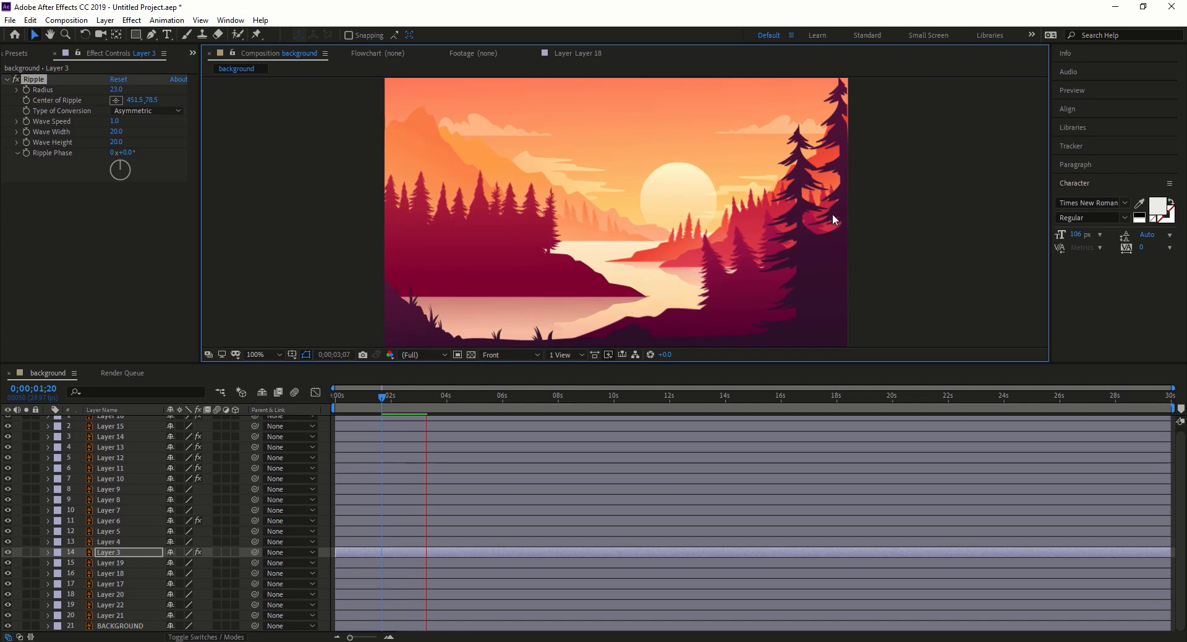
{"action": "middle_click", "coordinate": [863, 211]}
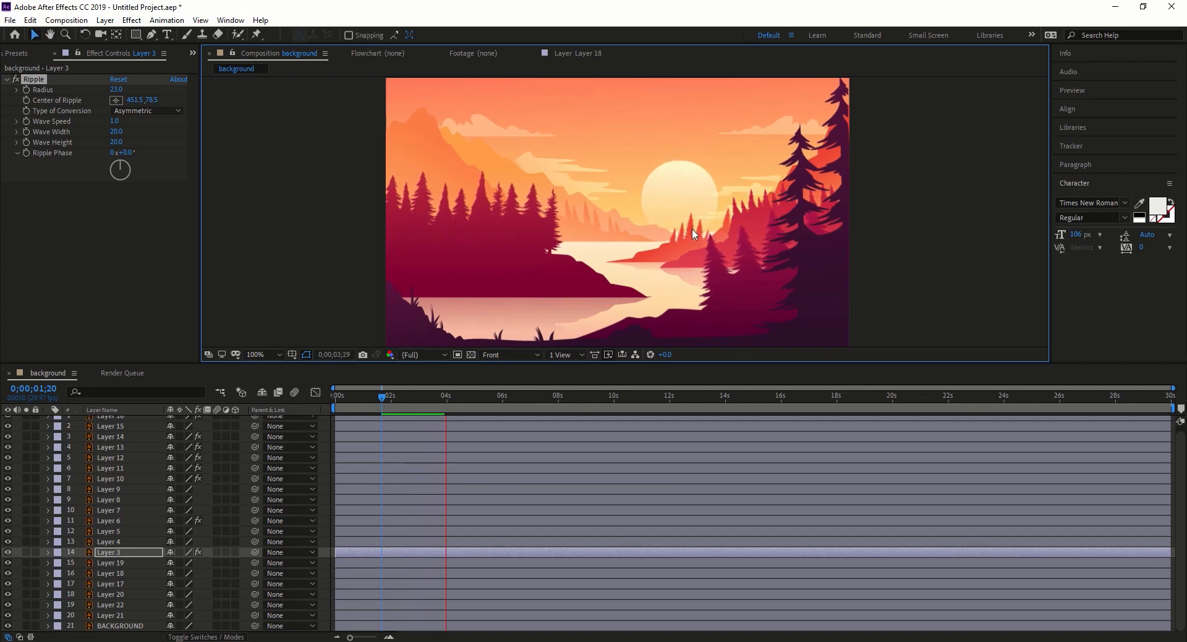
{"action": "key", "text": "space"}
{"action": "scroll", "coordinate": [699, 238], "scroll_direction": "up", "scroll_amount": 7}
{"action": "scroll", "coordinate": [700, 242], "scroll_direction": "down", "scroll_amount": 7}
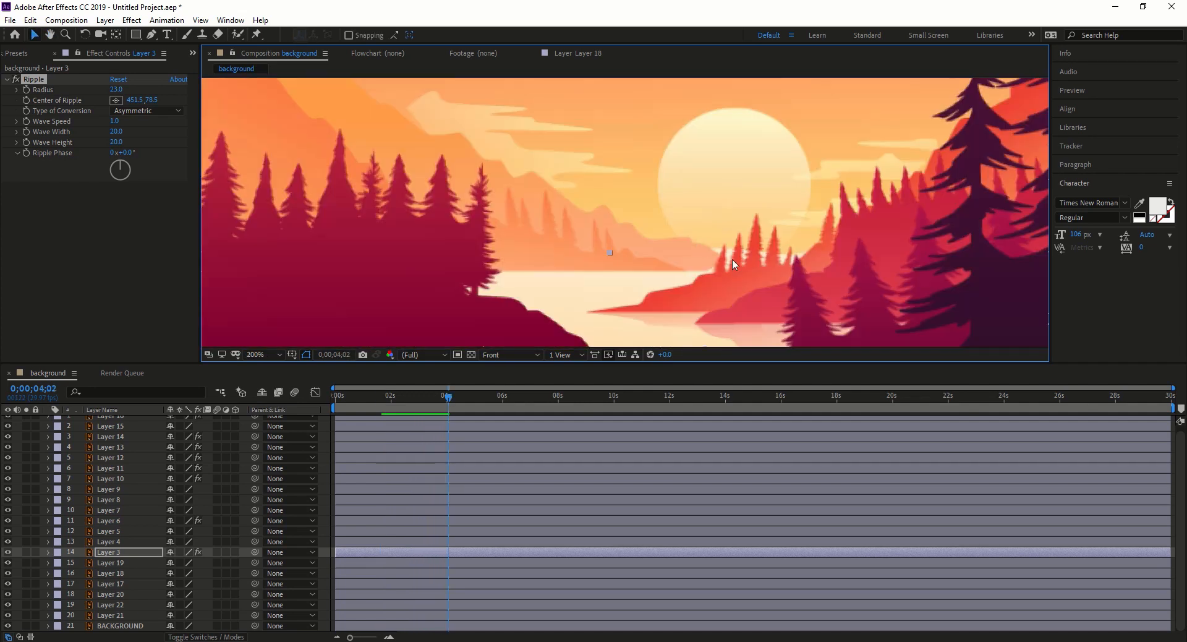
{"action": "key", "text": "space"}
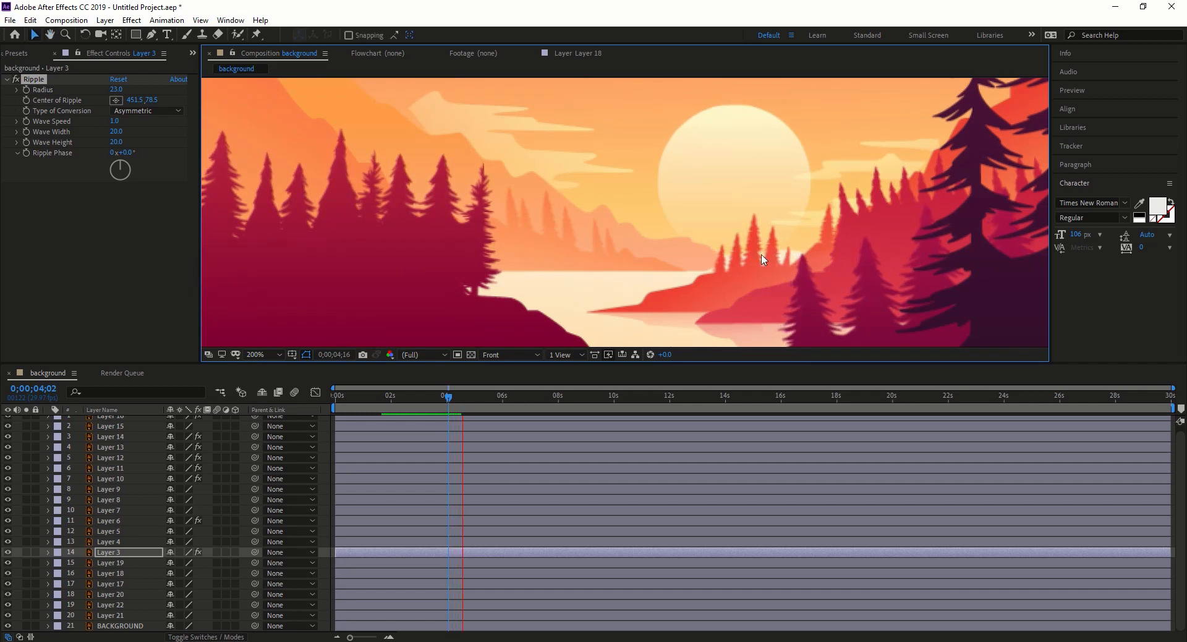
{"action": "key", "text": "space"}
{"action": "scroll", "coordinate": [734, 263], "scroll_direction": "down", "scroll_amount": 6}
{"action": "scroll", "coordinate": [734, 265], "scroll_direction": "up", "scroll_amount": 6}
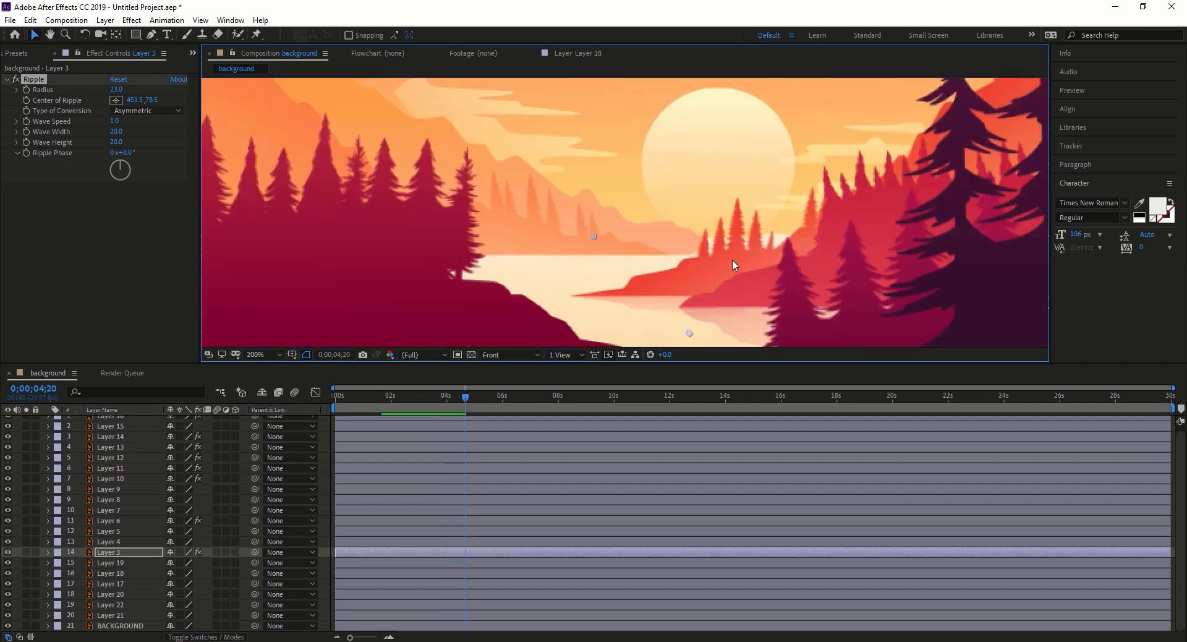
Set Layer 3's ripple center to 381, 119.5 and its radius to 46, and preview the river.
{"action": "left_click_drag", "start_coordinate": [743, 195], "coordinate": [709, 243]}
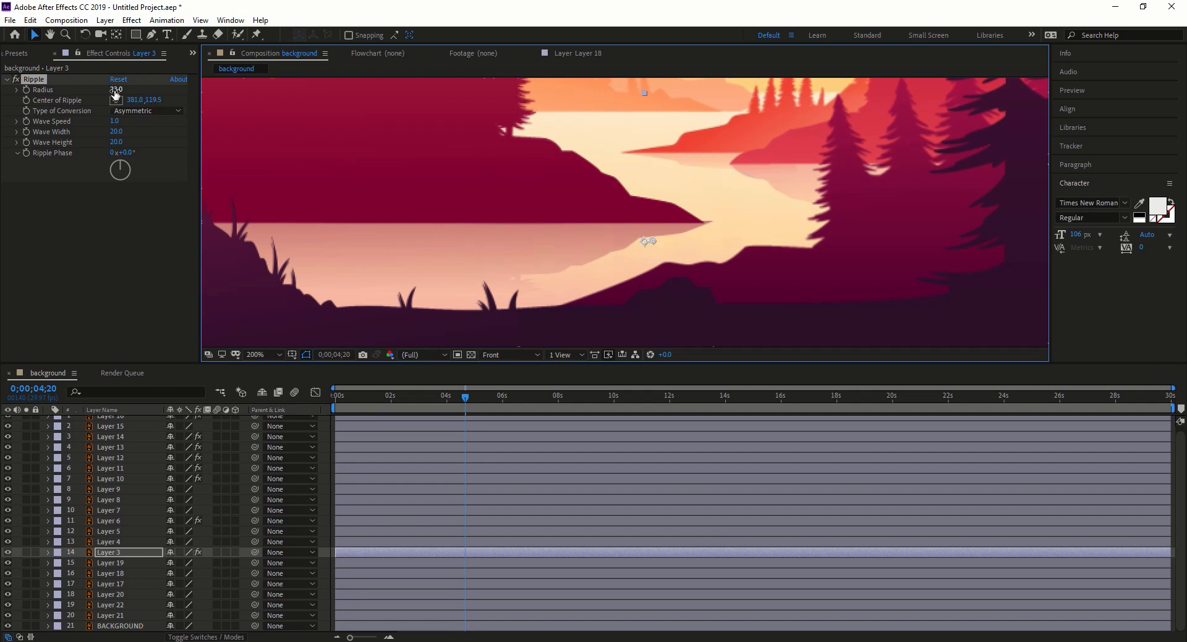
{"action": "mouse_move", "coordinate": [115, 90]}
{"action": "left_mouse_down"}
{"action": "mouse_move", "coordinate": [99, 93]}
{"action": "mouse_move", "coordinate": [109, 93]}
{"action": "left_mouse_up"}
{"action": "left_click", "coordinate": [50, 552]}
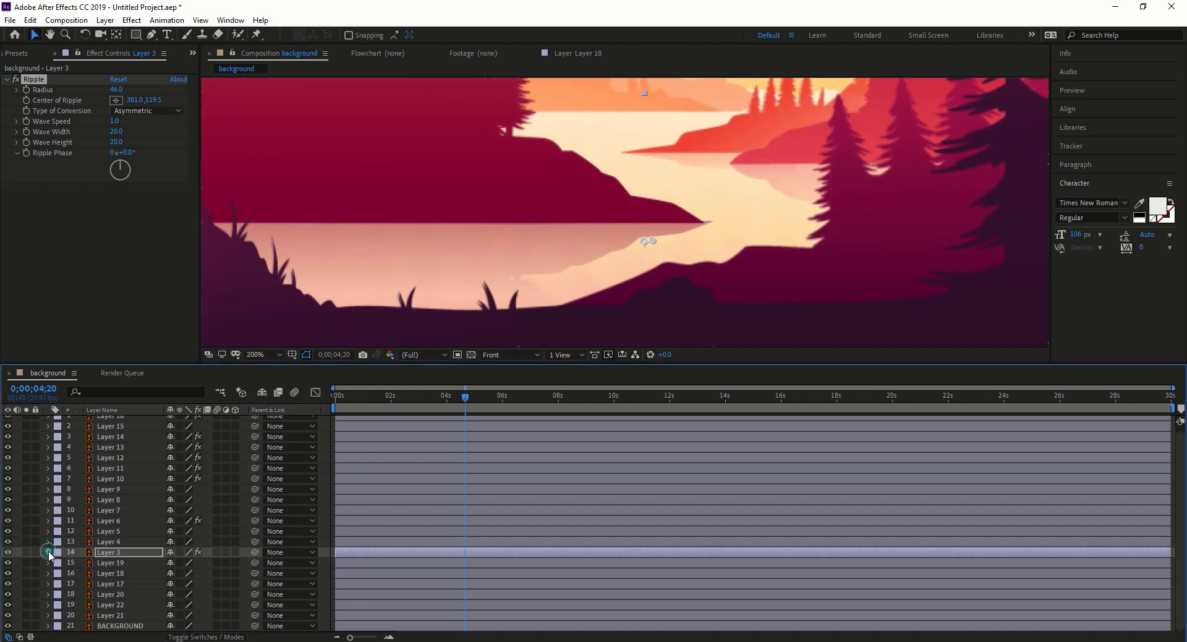
{"action": "left_click", "coordinate": [49, 553]}
{"action": "key", "text": "space"}
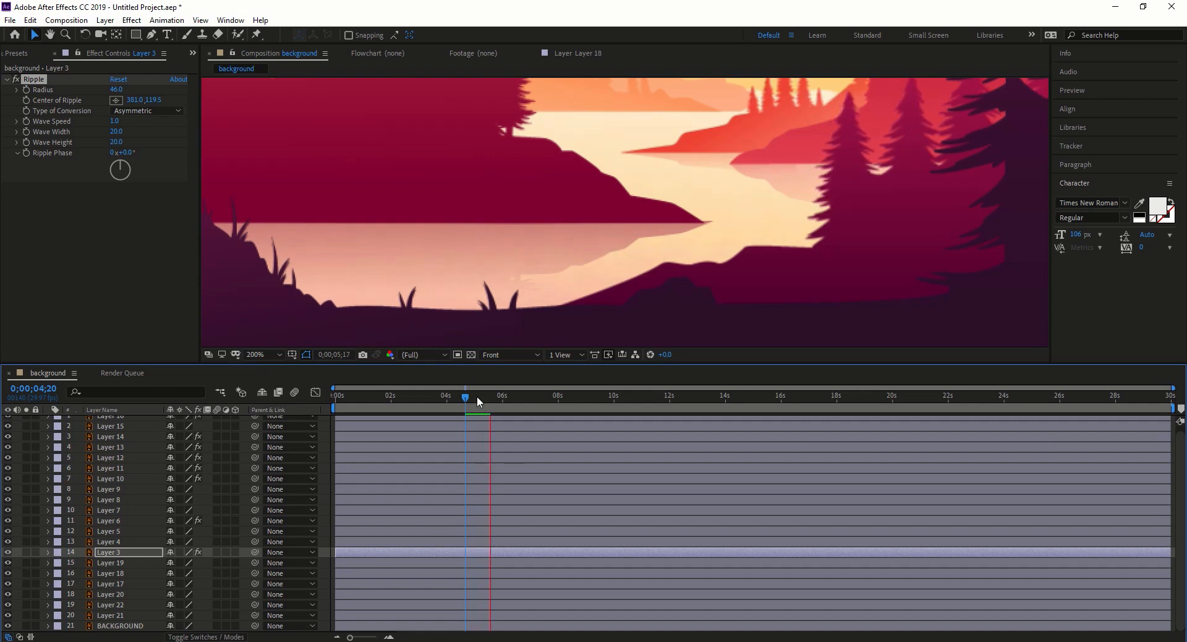
{"action": "key", "text": "space"}
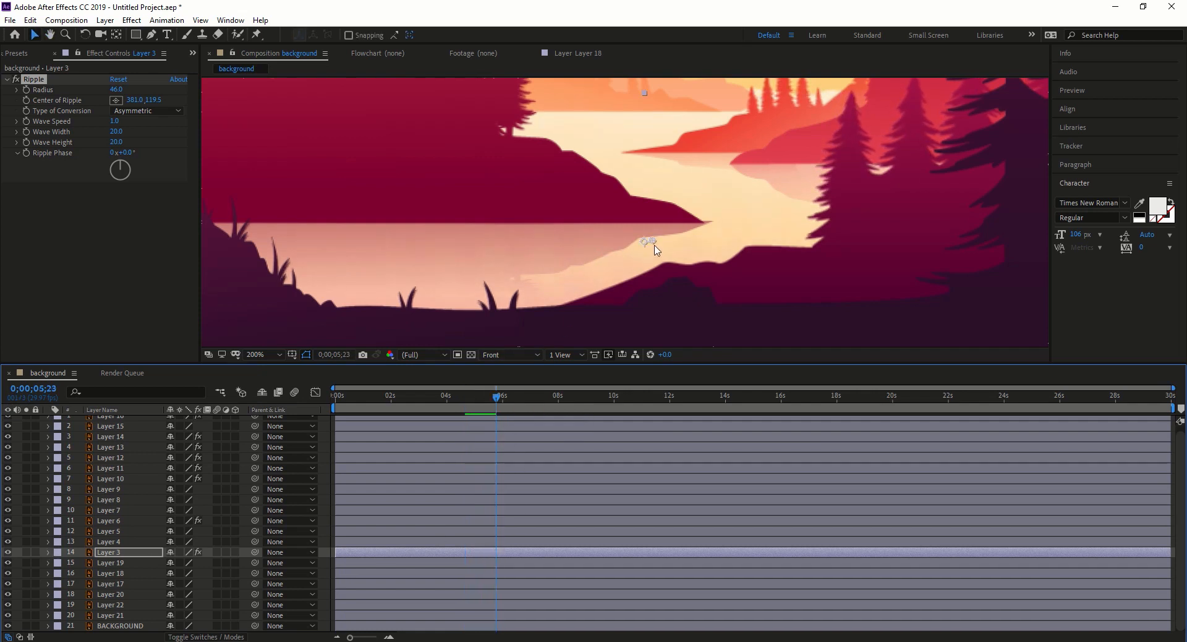
Move Layer 3's ripple center to 448, 101 and set its Wave Speed to 7 during a preview.
{"action": "left_click_drag", "start_coordinate": [656, 249], "coordinate": [766, 204]}
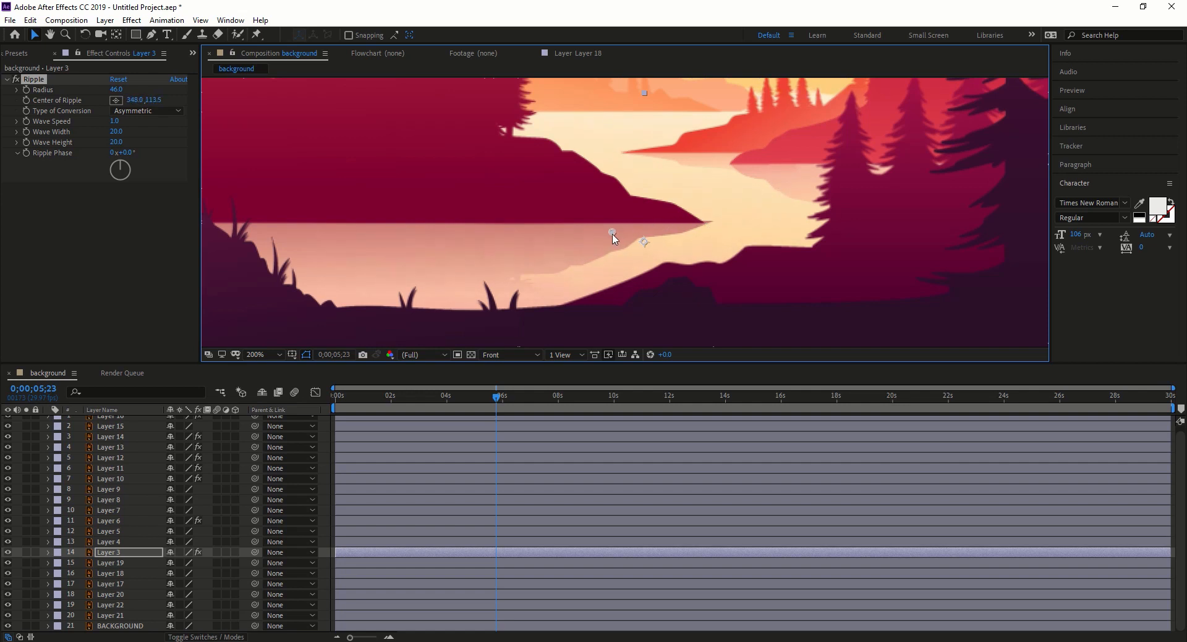
{"action": "left_click_drag", "start_coordinate": [668, 233], "coordinate": [710, 232]}
{"action": "key", "text": "space"}
{"action": "left_click_drag", "start_coordinate": [112, 121], "coordinate": [141, 117]}
Set Layer 3's ripple radius to 18, keep the Asymmetric conversion type, and stop the preview.
{"action": "left_click", "coordinate": [117, 89]}
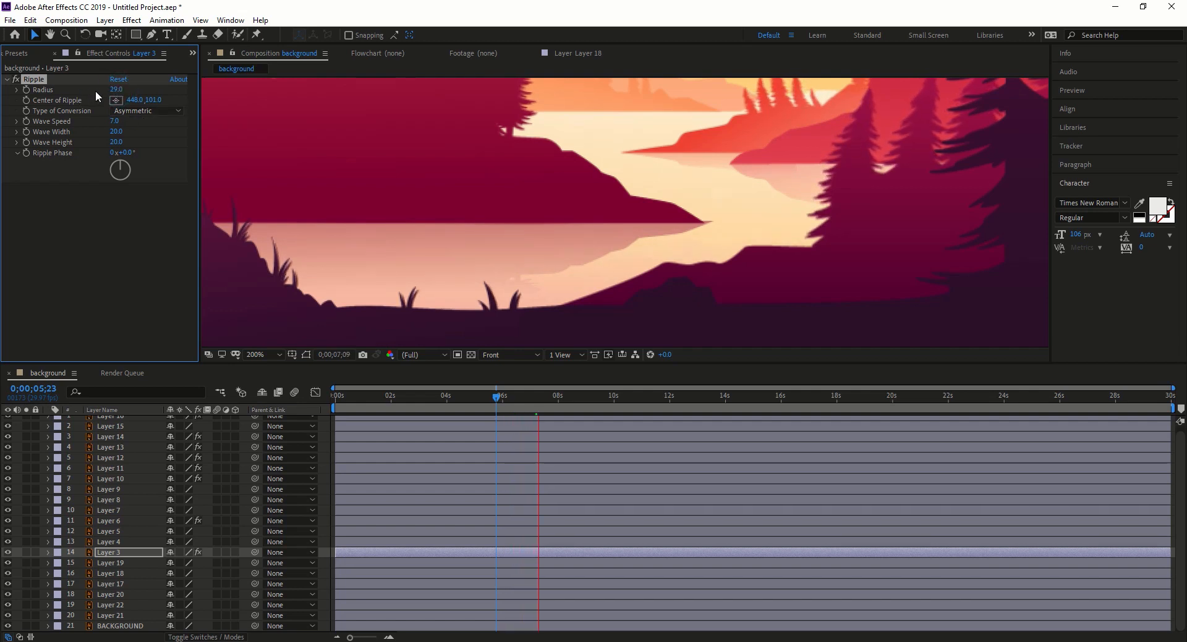
{"action": "left_click_drag", "start_coordinate": [93, 93], "coordinate": [92, 93]}
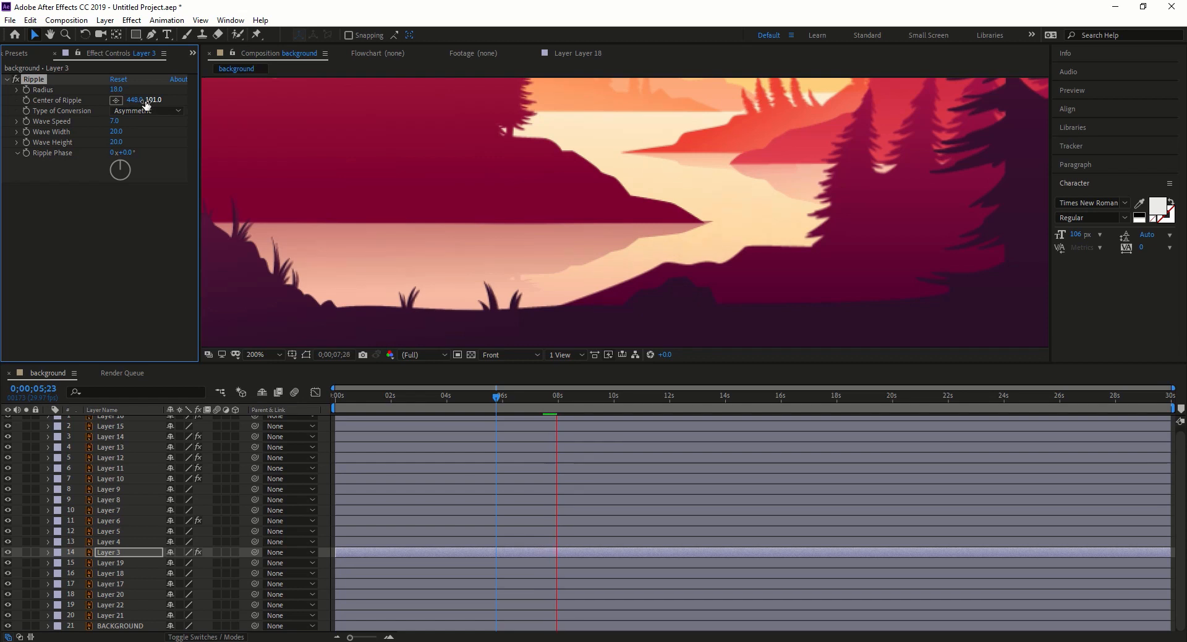
{"action": "left_click", "coordinate": [133, 111]}
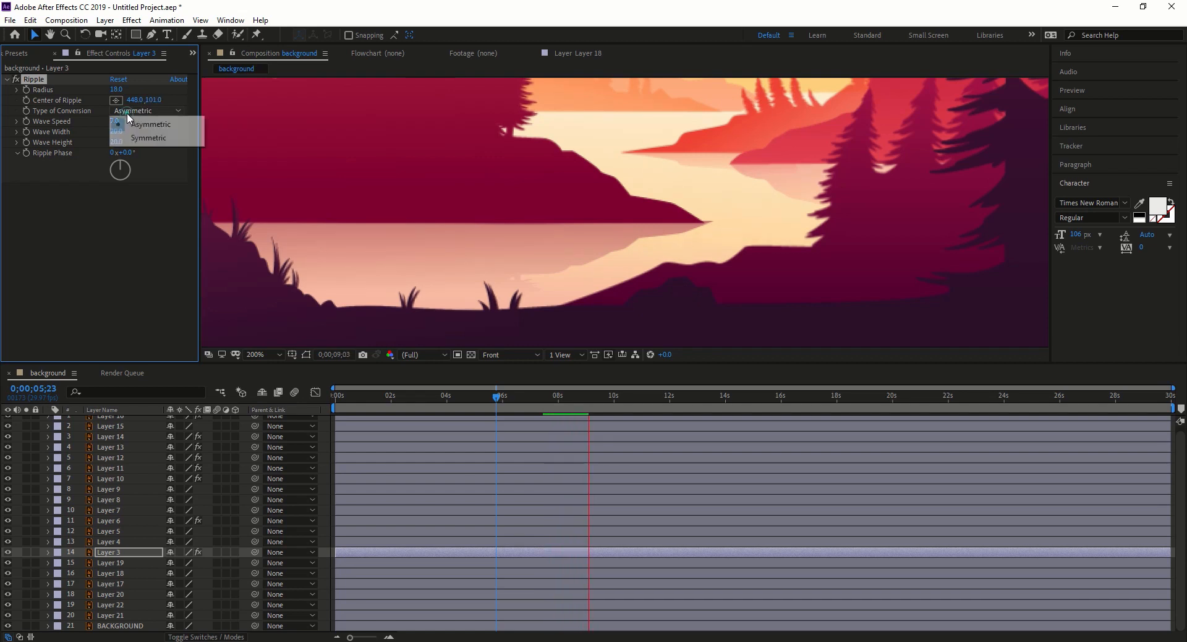
{"action": "left_click", "coordinate": [127, 116]}
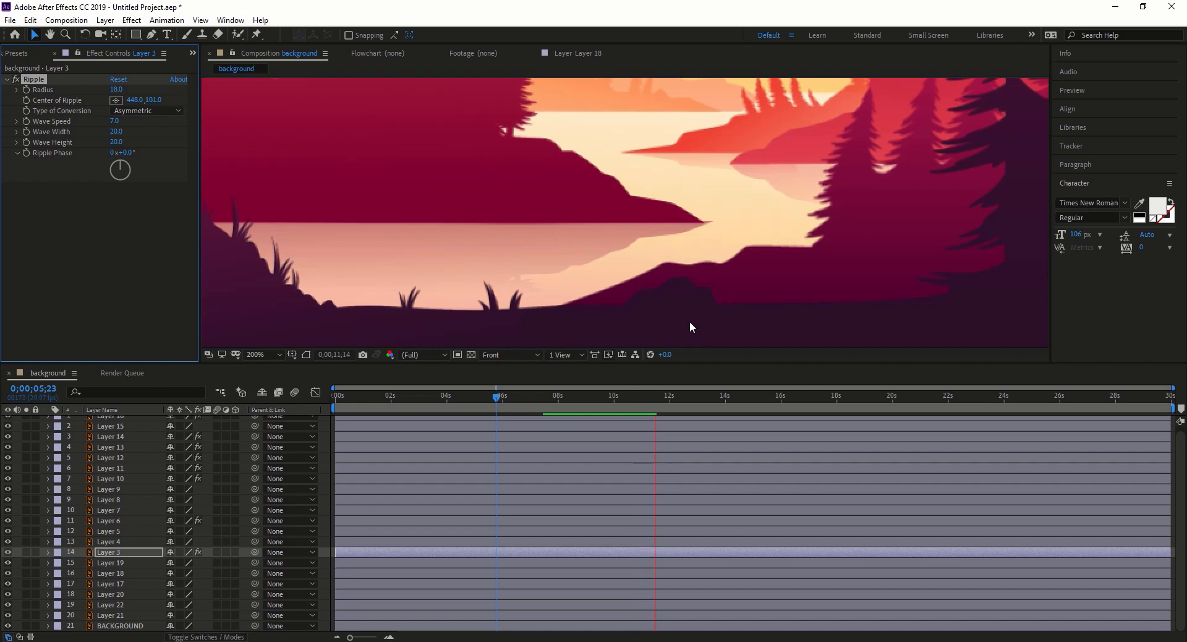
{"action": "key", "text": "space"}
Preview the whole landscape animation from the beginning, examining the ripple, trees and sun.
{"action": "scroll", "coordinate": [725, 224], "scroll_direction": "down", "scroll_amount": 2}
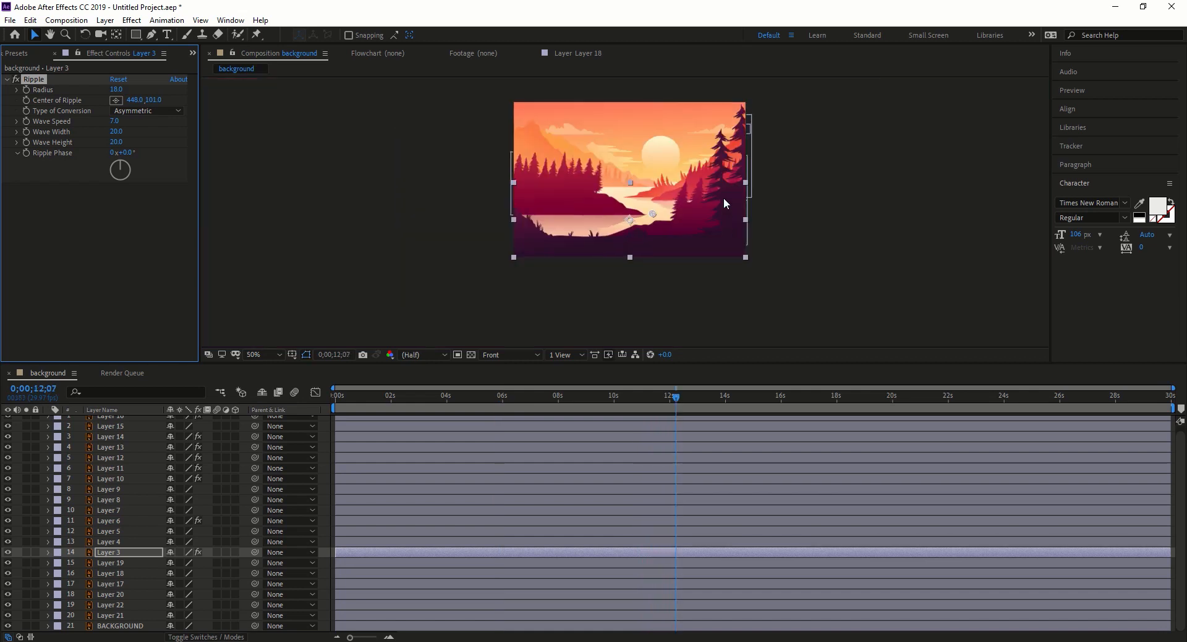
{"action": "left_click_drag", "start_coordinate": [723, 198], "coordinate": [726, 236]}
{"action": "key", "text": "slash"}
{"action": "key", "text": "space"}
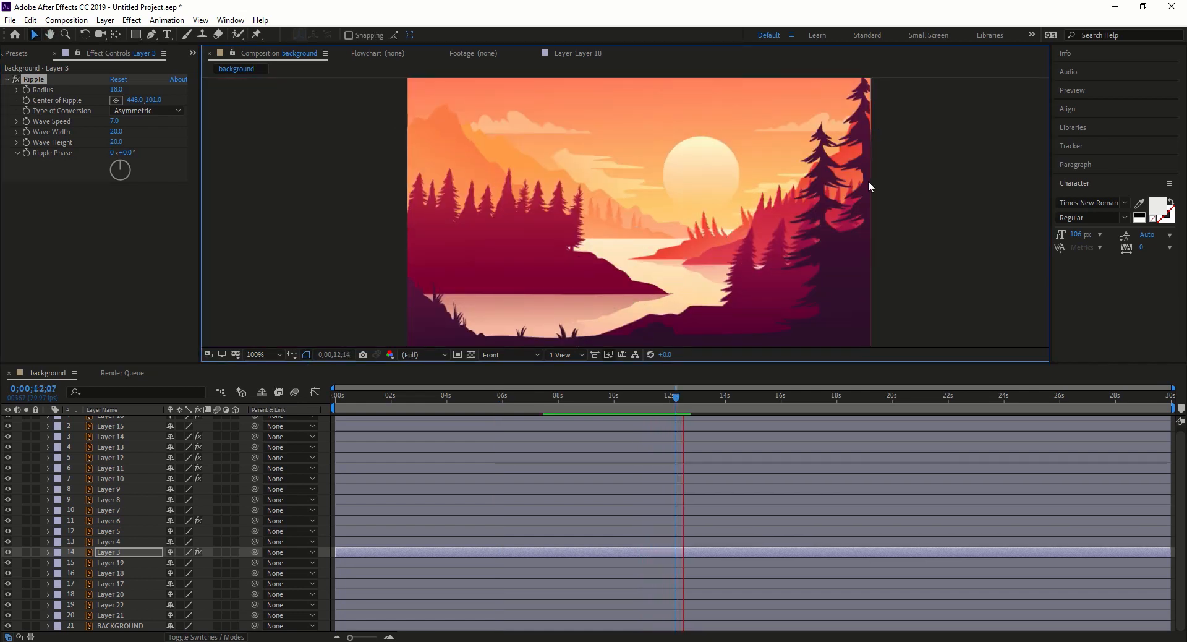
{"action": "left_click_drag", "start_coordinate": [468, 399], "coordinate": [241, 376]}
{"action": "key", "text": "space"}
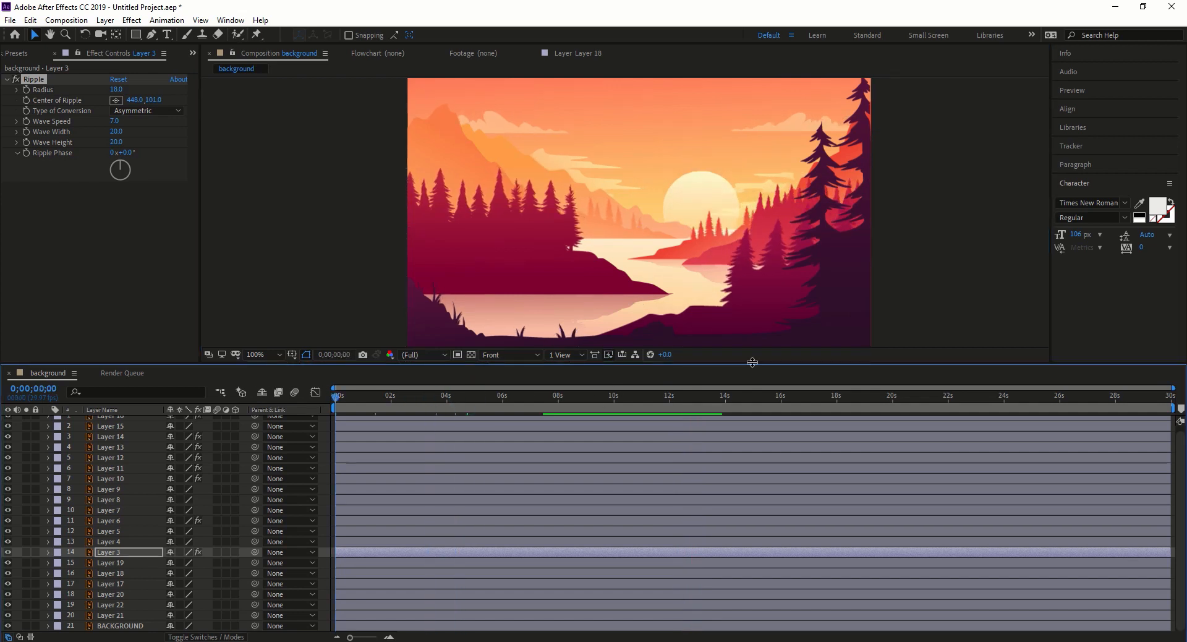
{"action": "key", "text": "space"}
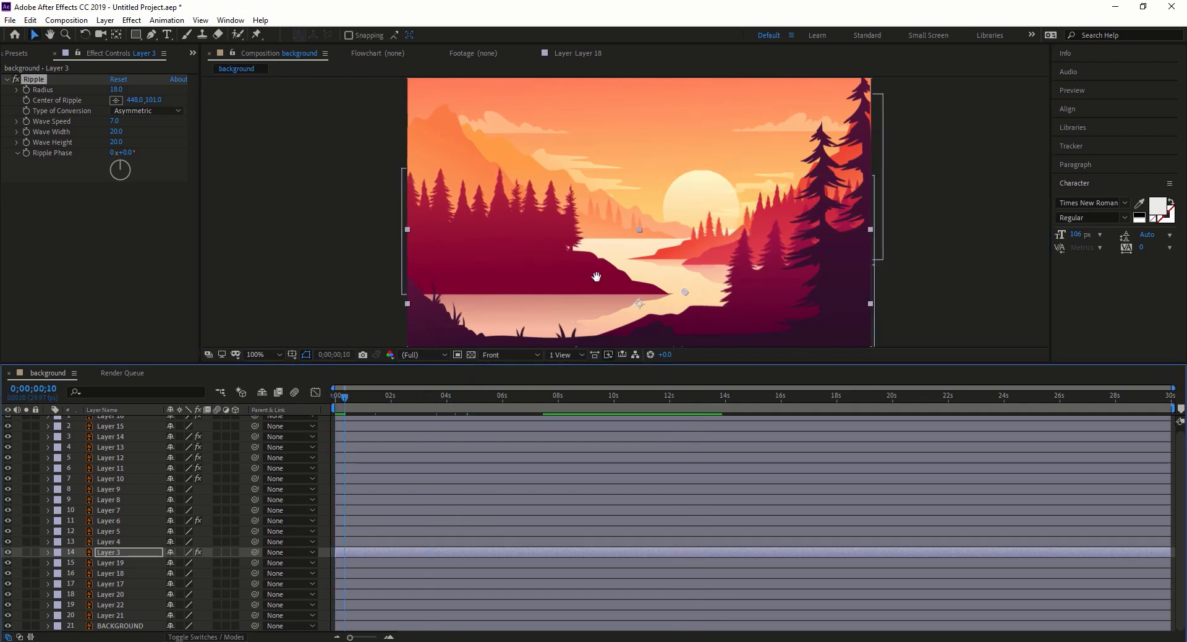
{"action": "key", "text": "space"}
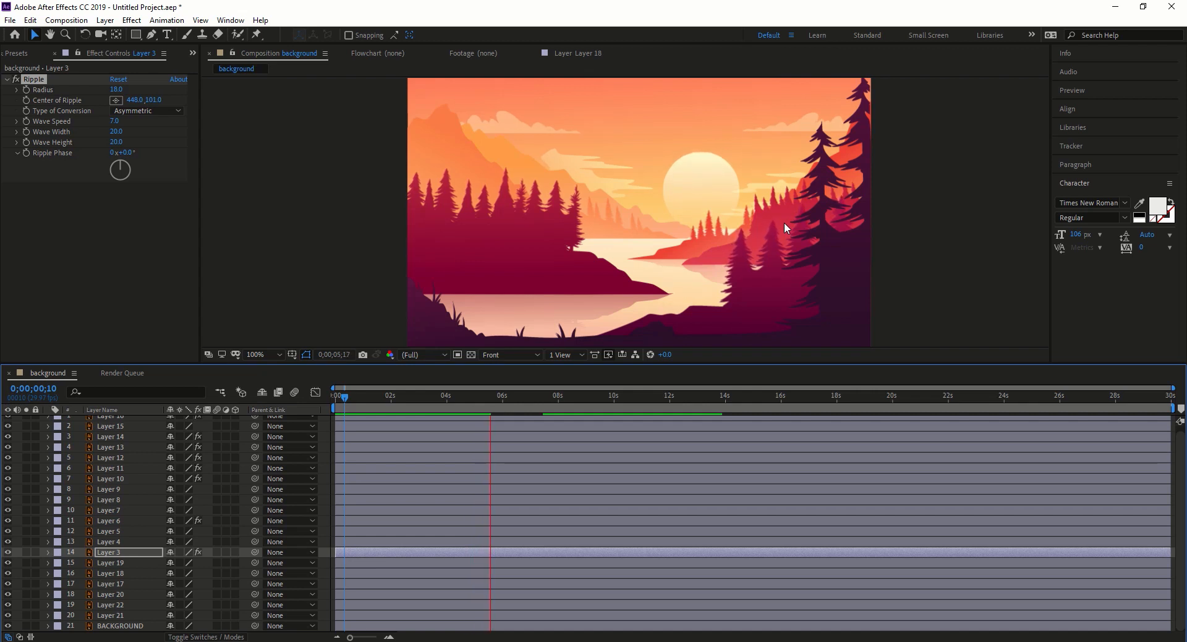
{"action": "key", "text": "space"}
{"action": "key", "text": "space"}
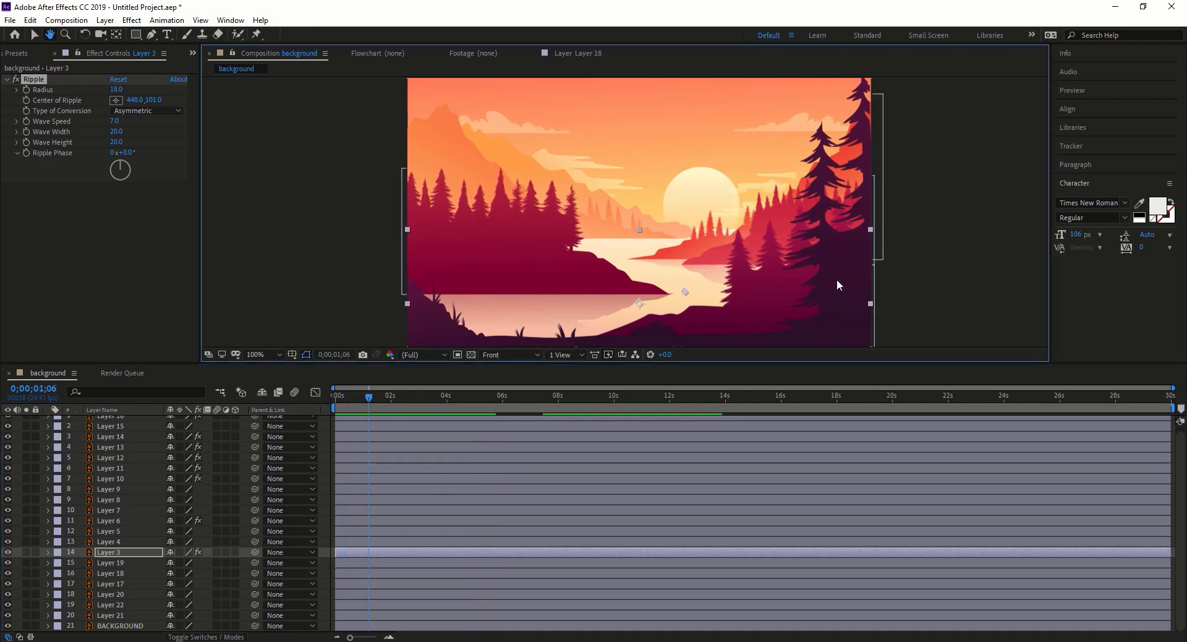
Check what the upper layers contain by selecting Layers 16, 15, 14, 12 and 11 in turn.
{"action": "scroll", "coordinate": [124, 470], "scroll_direction": "up", "scroll_amount": 1}
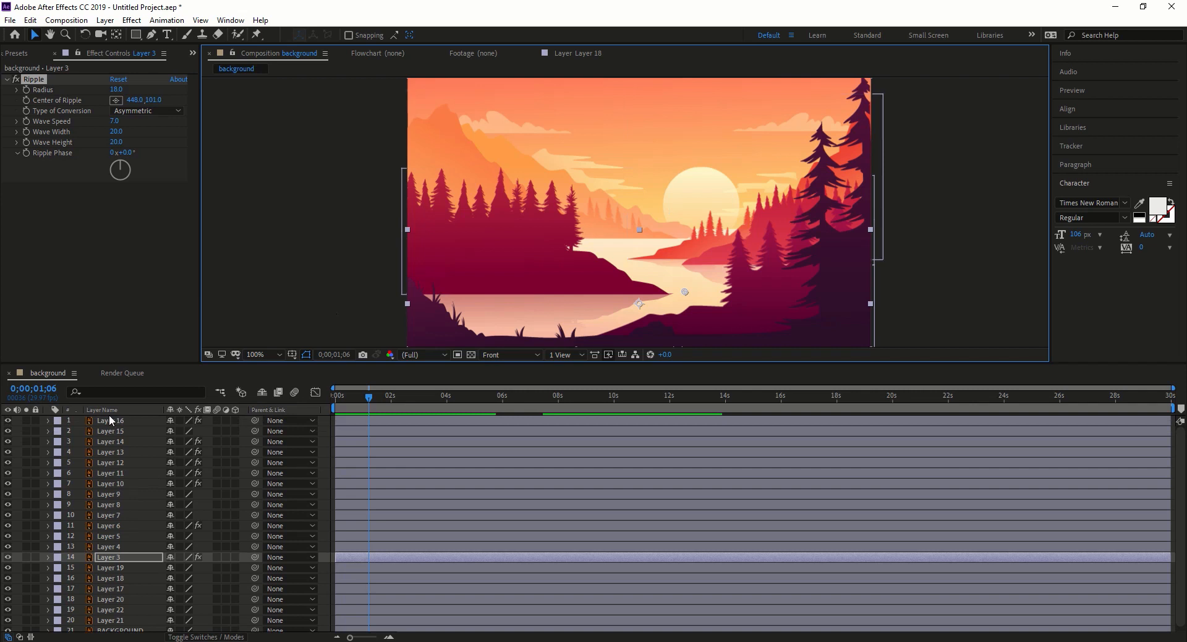
{"action": "left_click", "coordinate": [112, 421]}
{"action": "left_click", "coordinate": [110, 431]}
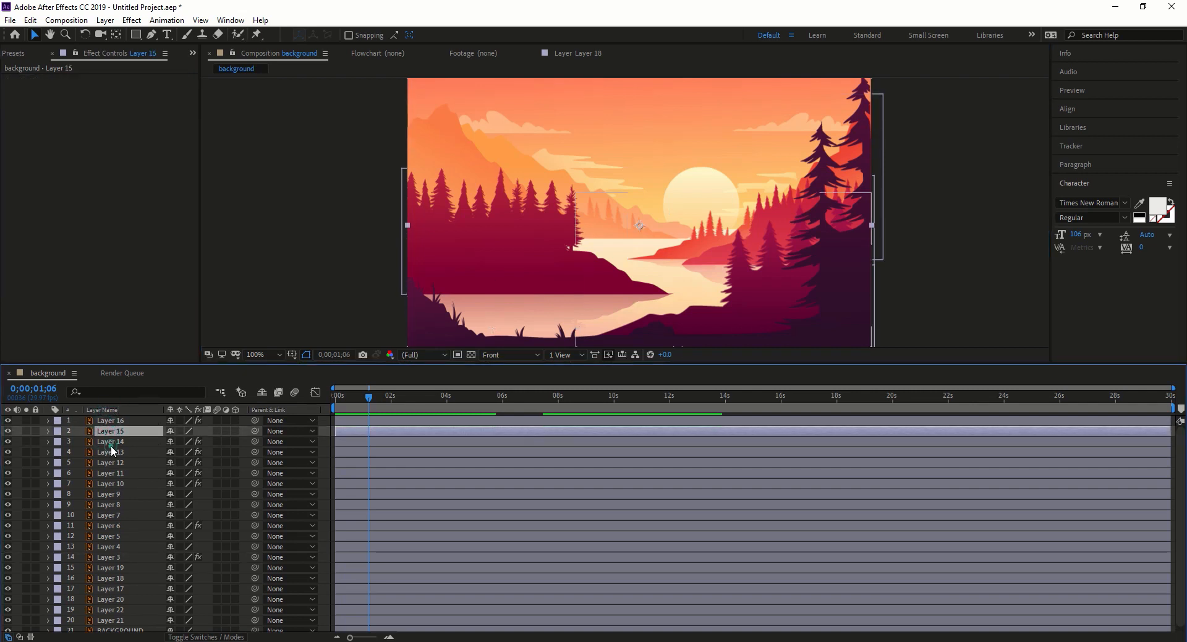
{"action": "left_click", "coordinate": [112, 442]}
{"action": "left_click", "coordinate": [114, 462]}
{"action": "left_click", "coordinate": [112, 473]}
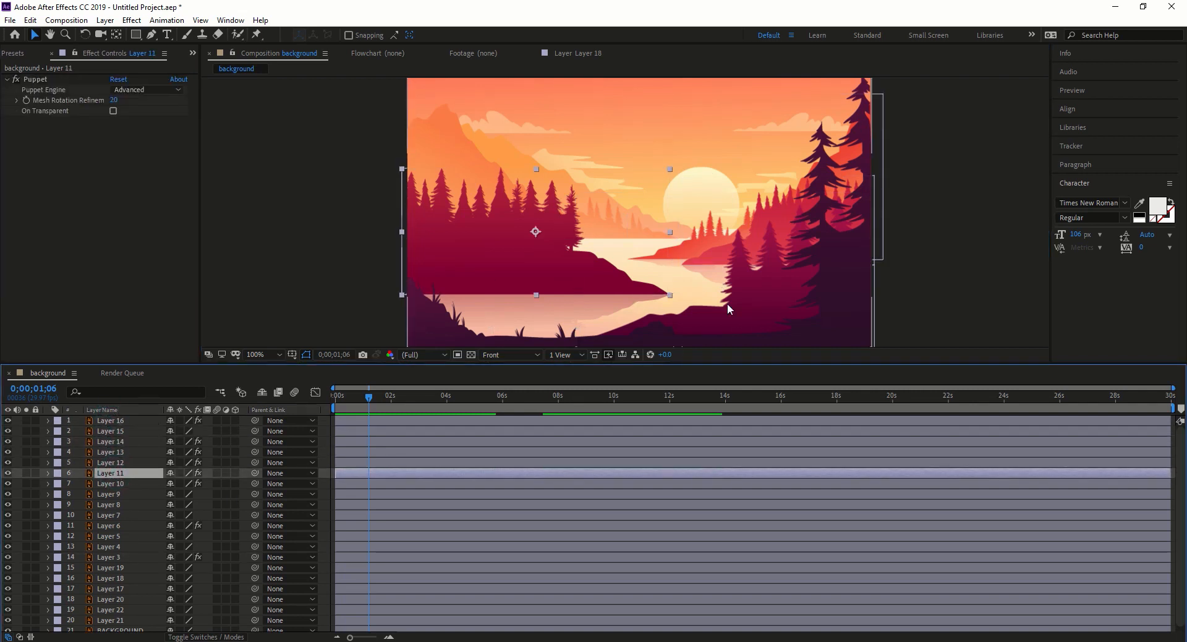
End the work area at 14 seconds and add the background composition to the render queue.
{"action": "left_click", "coordinate": [67, 20]}
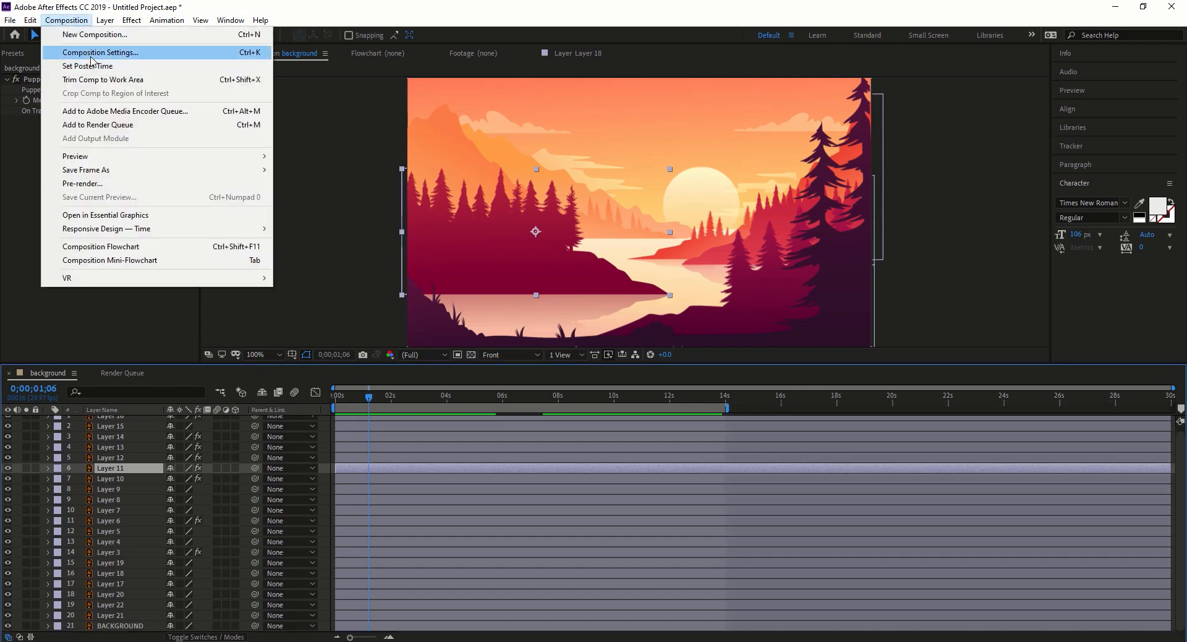
{"action": "left_click", "coordinate": [93, 126]}
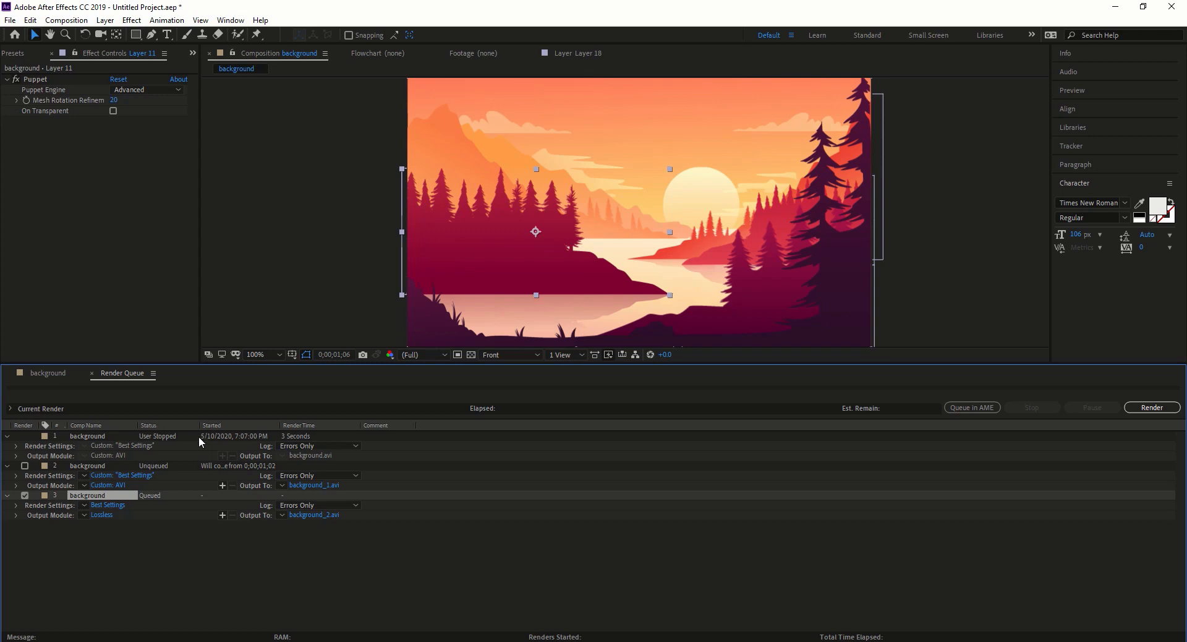
{"action": "left_click", "coordinate": [101, 515]}
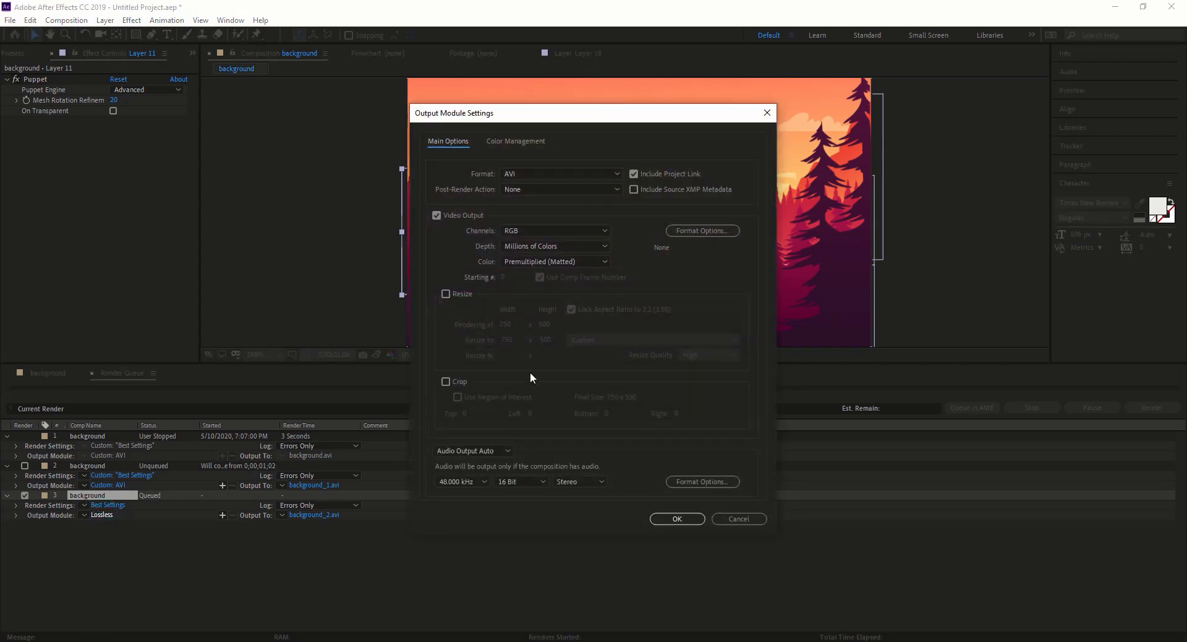
{"action": "left_click", "coordinate": [453, 295]}
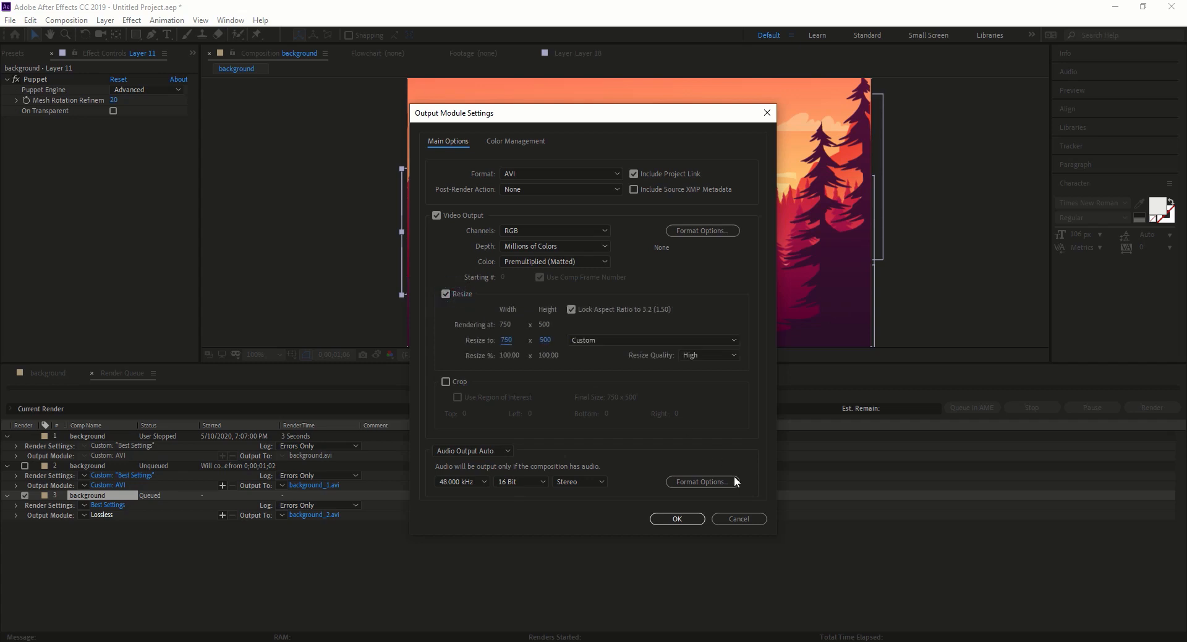
{"action": "left_click", "coordinate": [739, 518]}
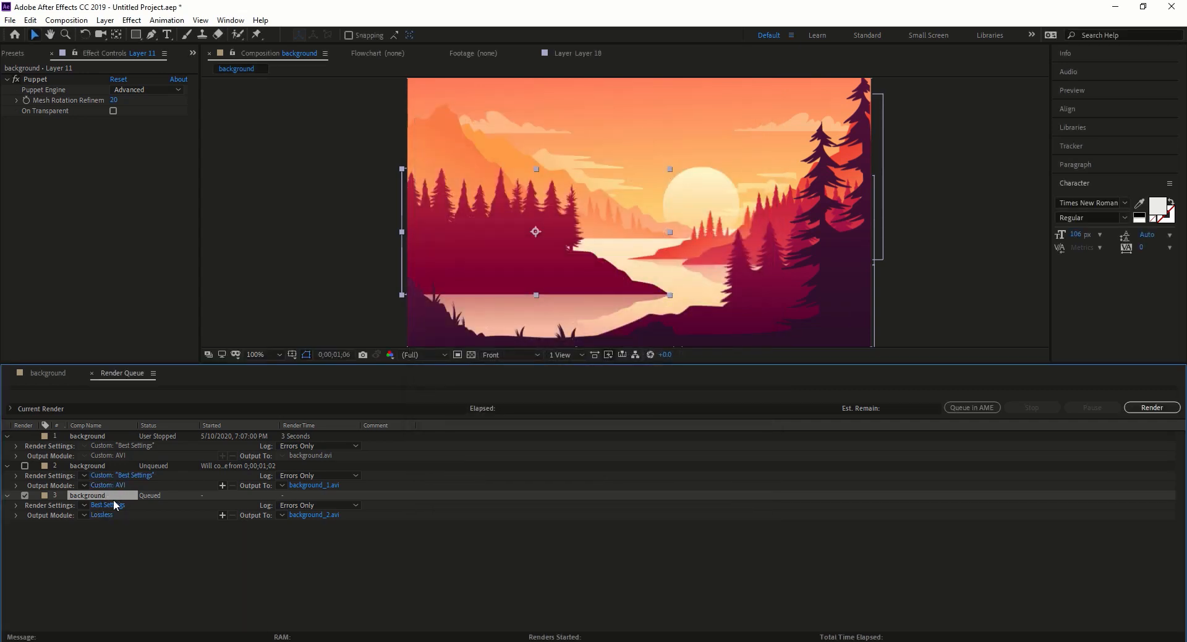
Confirm the render settings of the newly queued background composition with Best quality and Full resolution.
{"action": "left_click", "coordinate": [108, 505]}
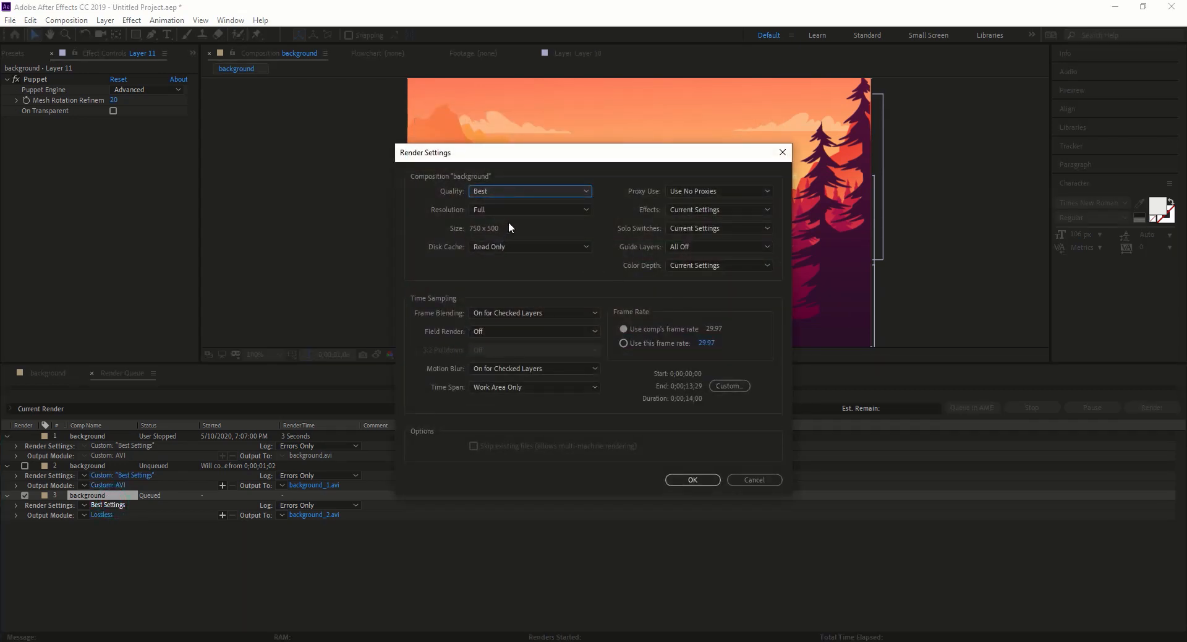
{"action": "left_click", "coordinate": [486, 209]}
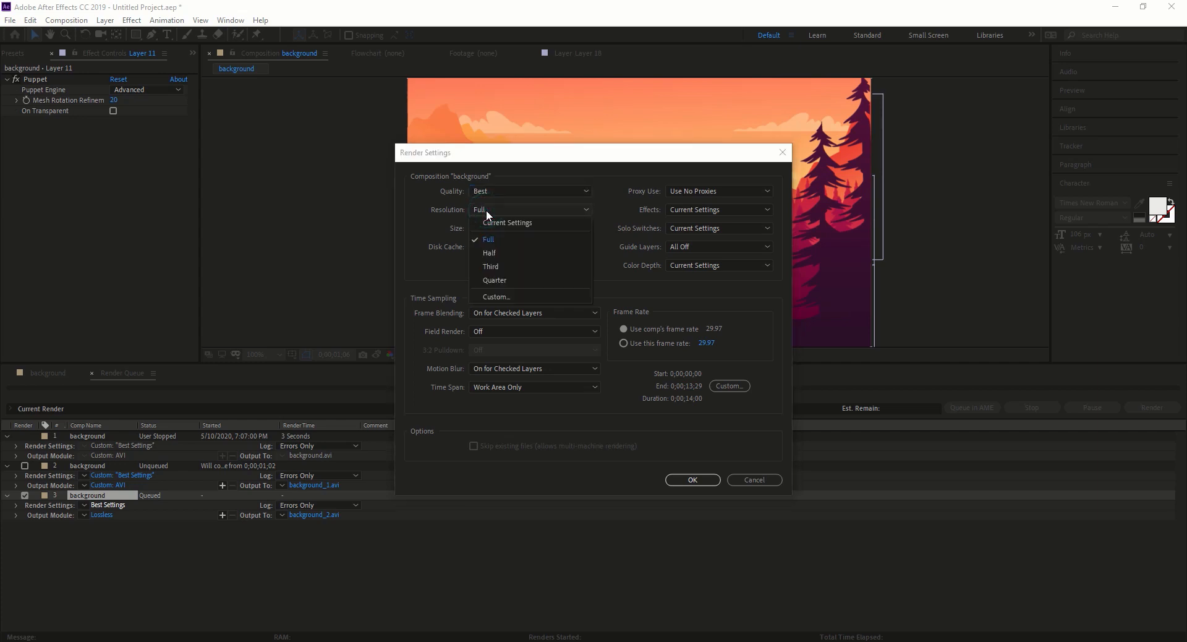
{"action": "left_click", "coordinate": [489, 195]}
{"action": "left_click", "coordinate": [489, 193]}
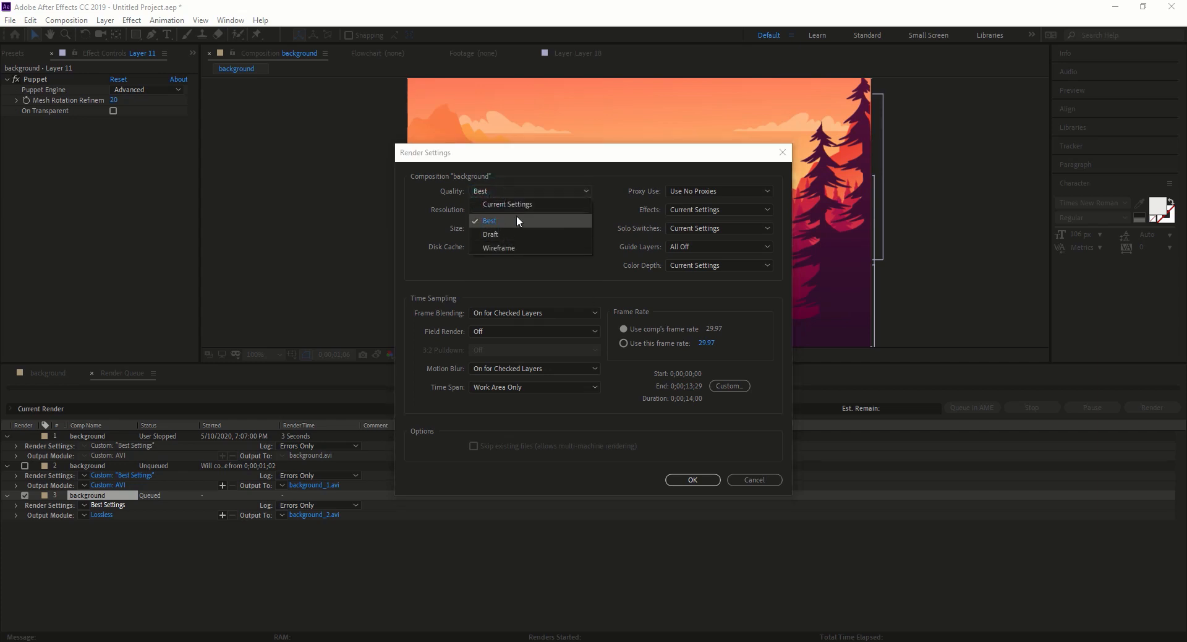
{"action": "left_click", "coordinate": [625, 432]}
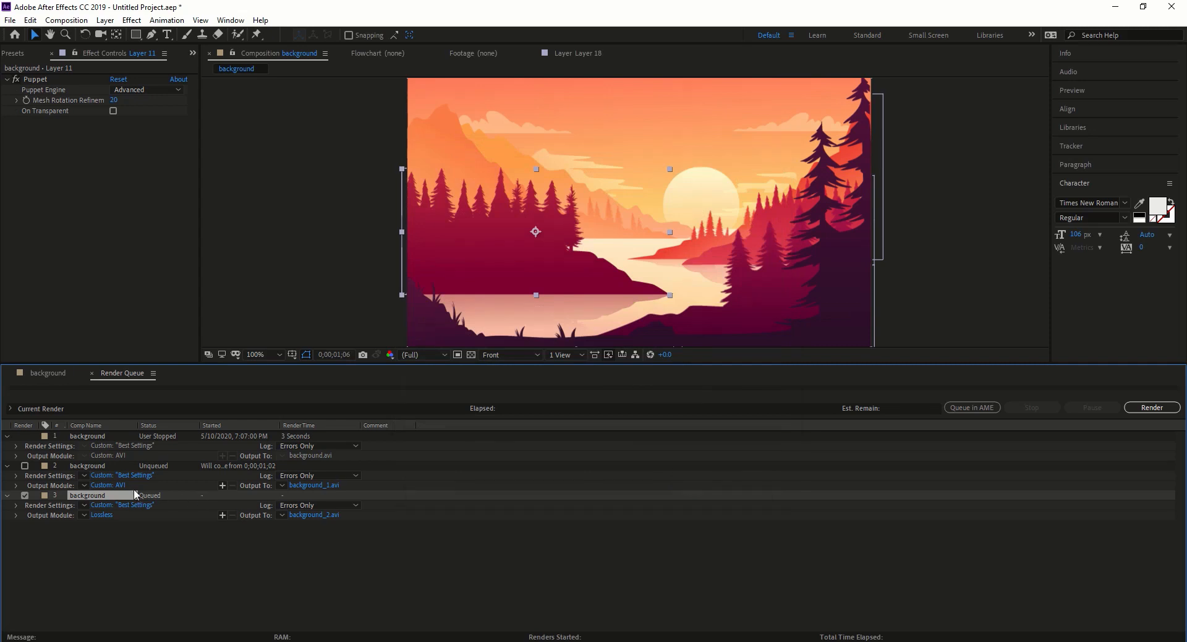
{"action": "left_click", "coordinate": [124, 505]}
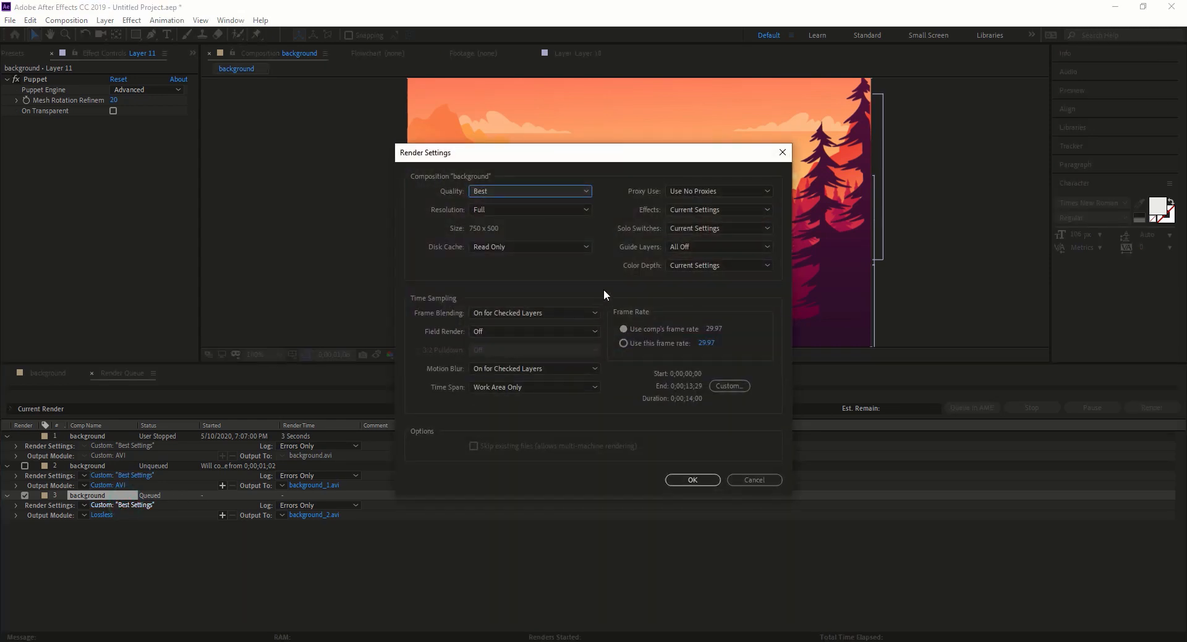
{"action": "left_click", "coordinate": [691, 480]}
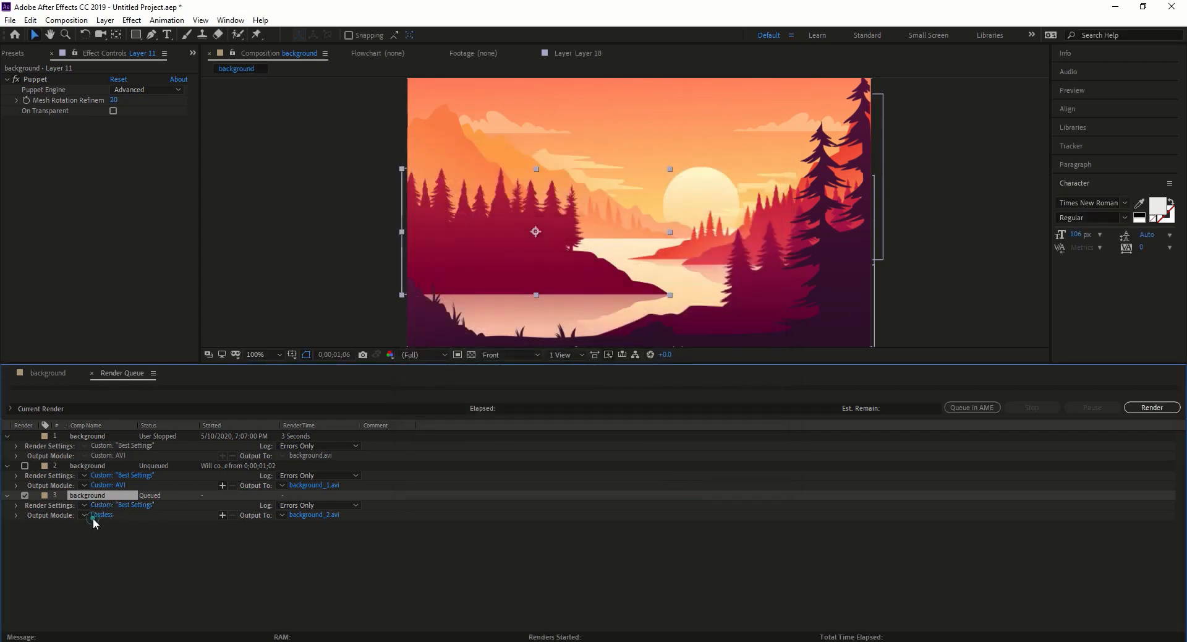
Turn on resizing in the queued item's AVI output module and set the output width to 1920 with the aspect ratio locked.
{"action": "left_click", "coordinate": [99, 515]}
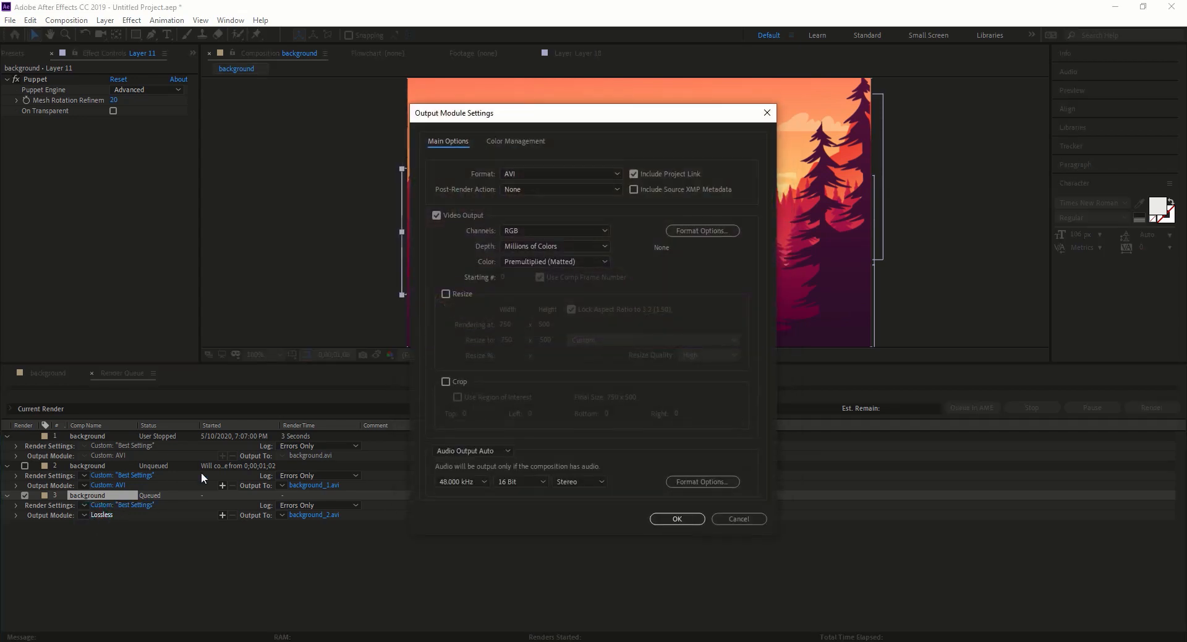
{"action": "left_click", "coordinate": [444, 292]}
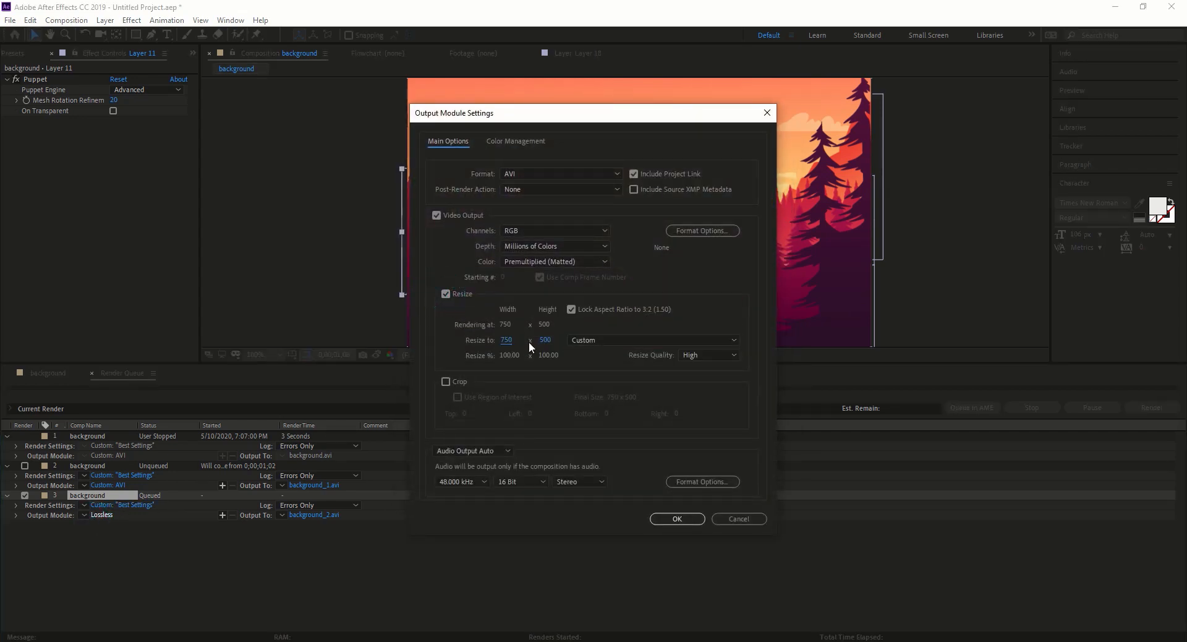
{"action": "left_click_drag", "start_coordinate": [506, 346], "coordinate": [1185, 335]}
{"action": "left_click_drag", "start_coordinate": [509, 340], "coordinate": [585, 337]}
{"action": "left_click_drag", "start_coordinate": [540, 338], "coordinate": [541, 338]}
{"action": "left_click", "coordinate": [513, 339]}
{"action": "type", "text": "1920"}
{"action": "key", "text": "Return"}
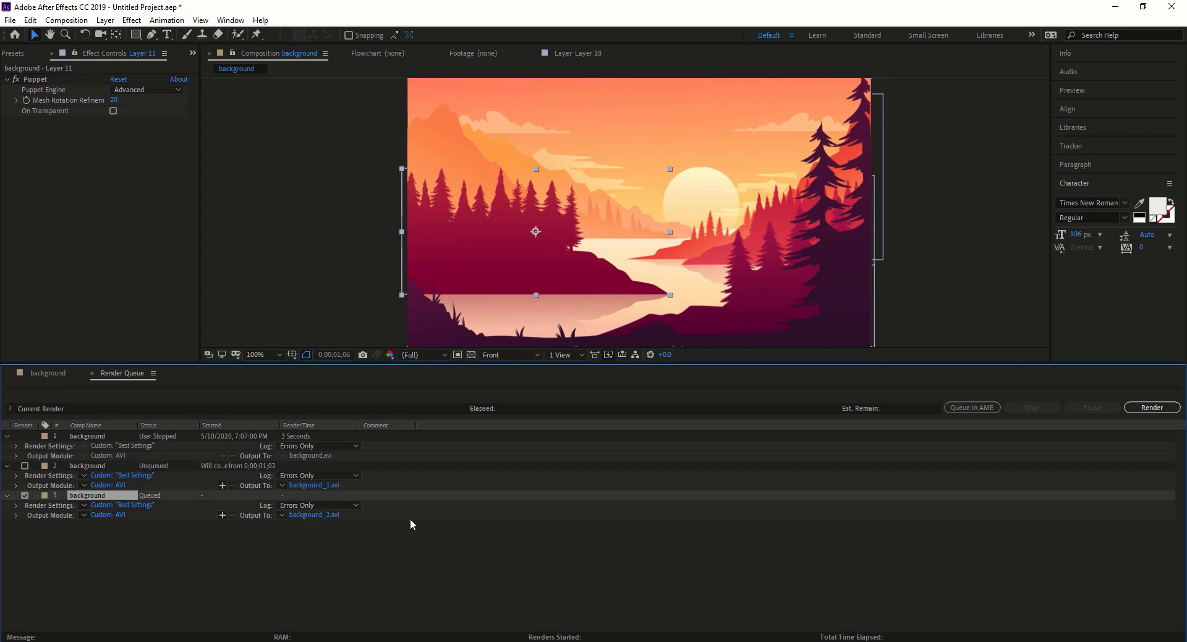
Set the output file to background.avi in the architect 21x video folder, replacing the existing file, and start the render.
{"action": "left_click", "coordinate": [313, 515]}
{"action": "scroll", "coordinate": [496, 193], "scroll_direction": "down", "scroll_amount": 1}
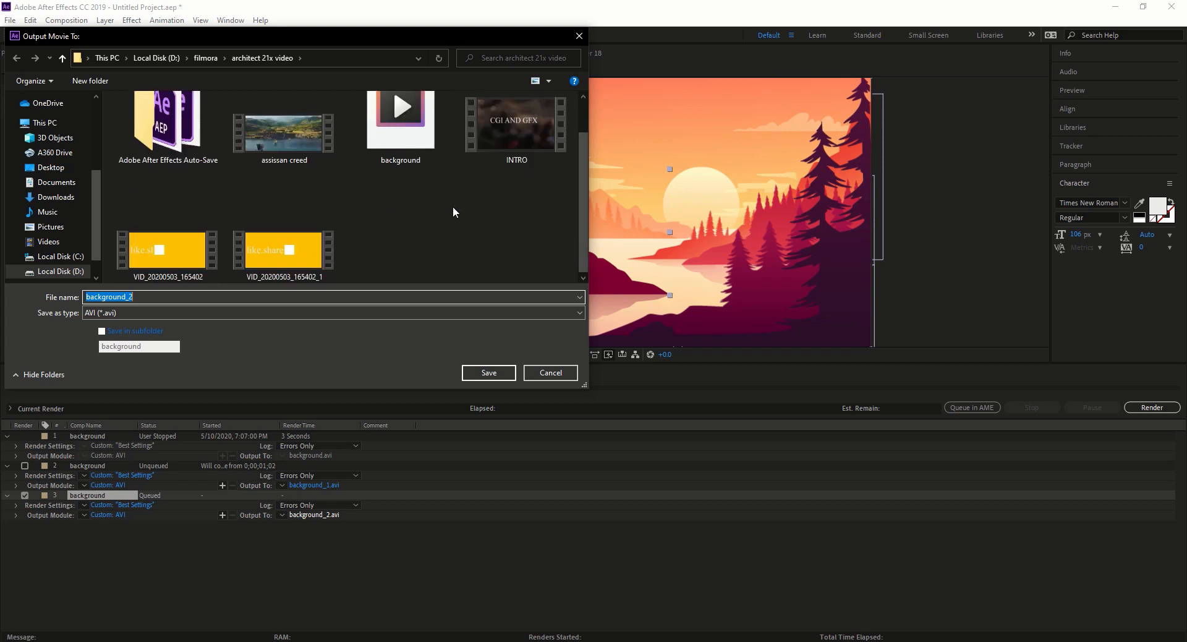
{"action": "double_click", "coordinate": [408, 146]}
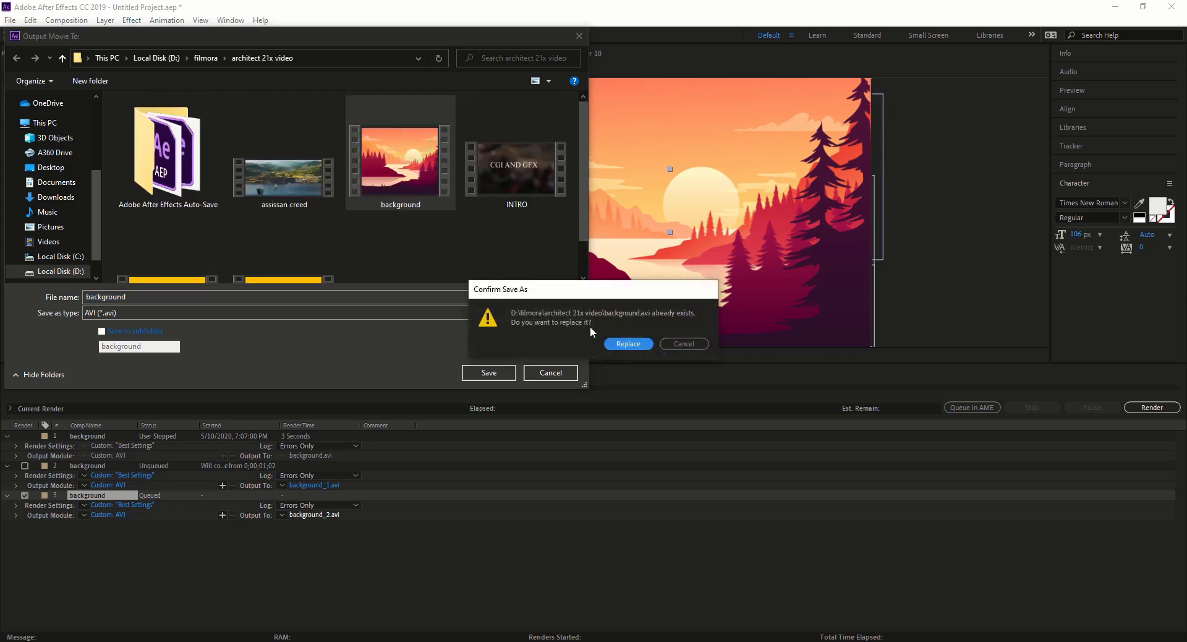
{"action": "left_click", "coordinate": [618, 344]}
{"action": "left_click", "coordinate": [1151, 407]}
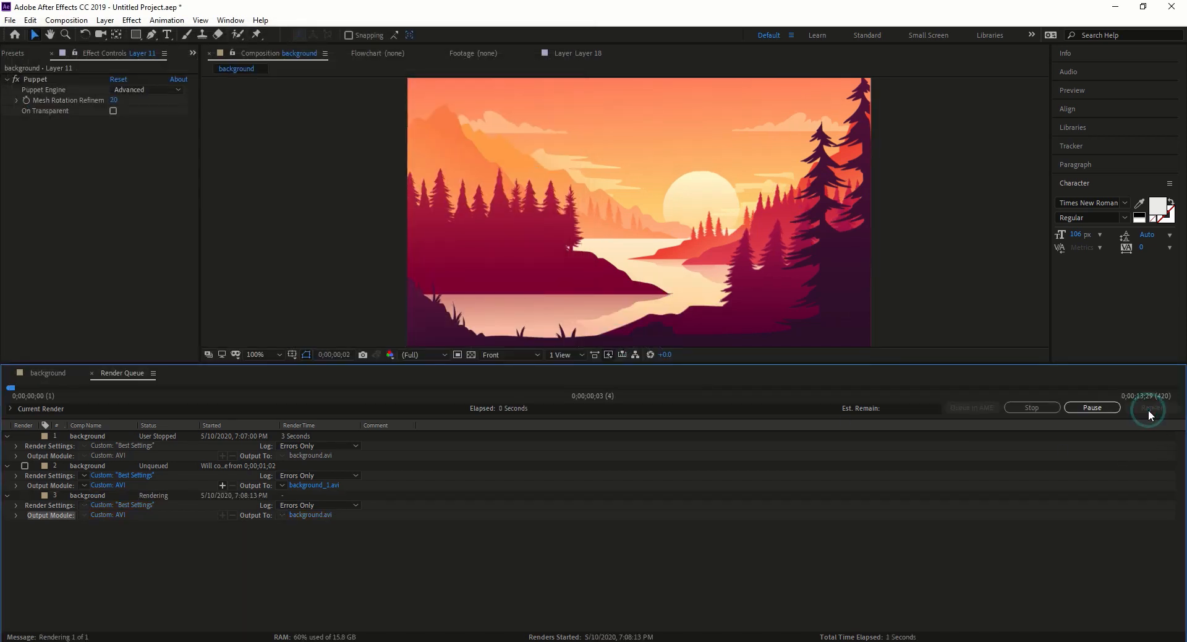